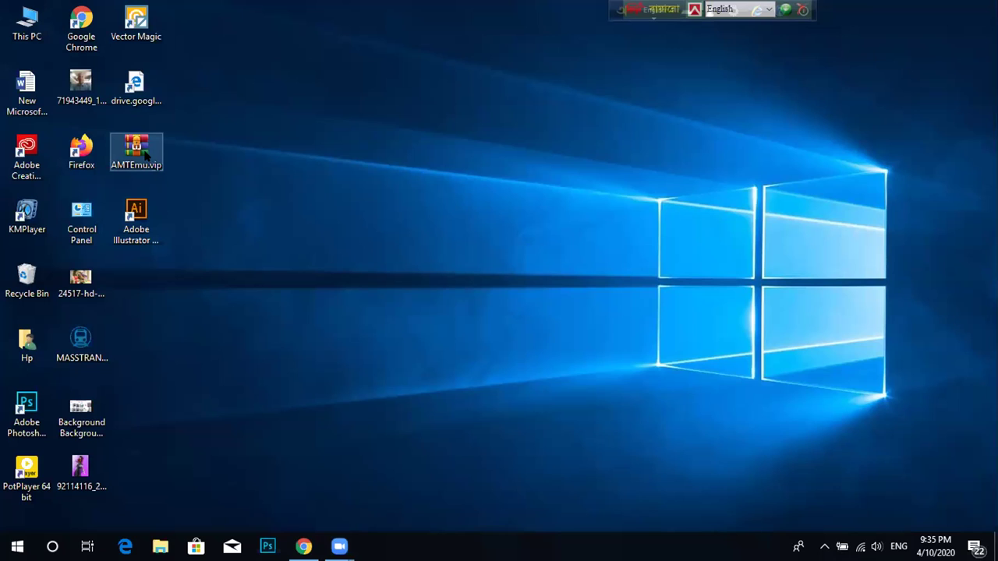
pyautogui.rightClick(146, 156)
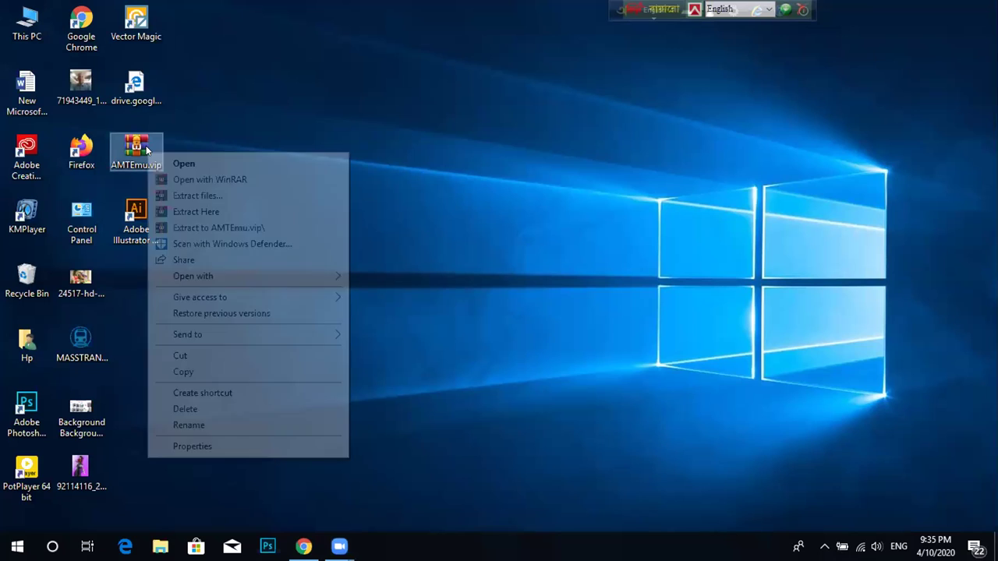
pyautogui.click(212, 133)
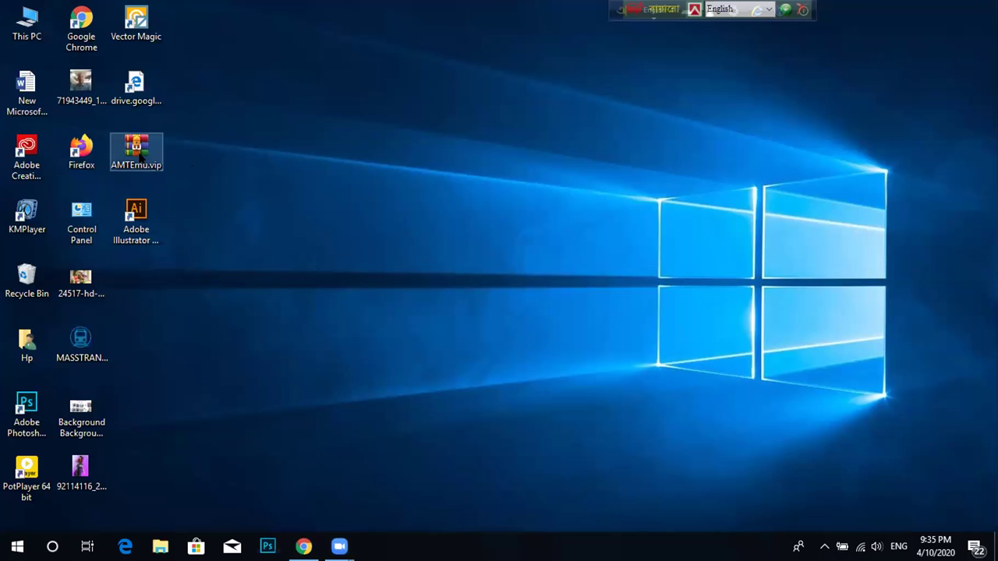
# Search Windows for "windos" and open the Windows Defender settings.
pyautogui.click(52, 546)
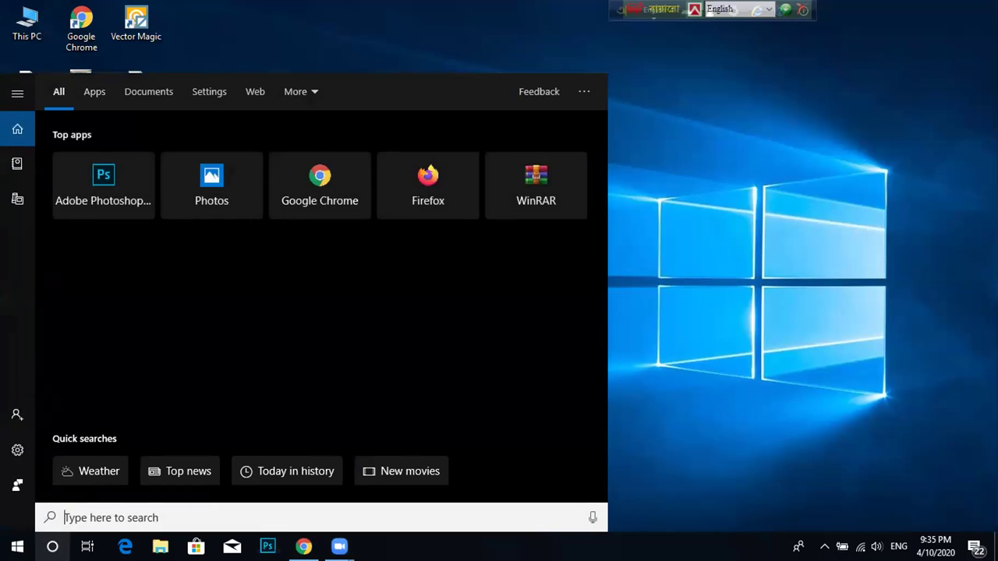
pyautogui.write('wi')
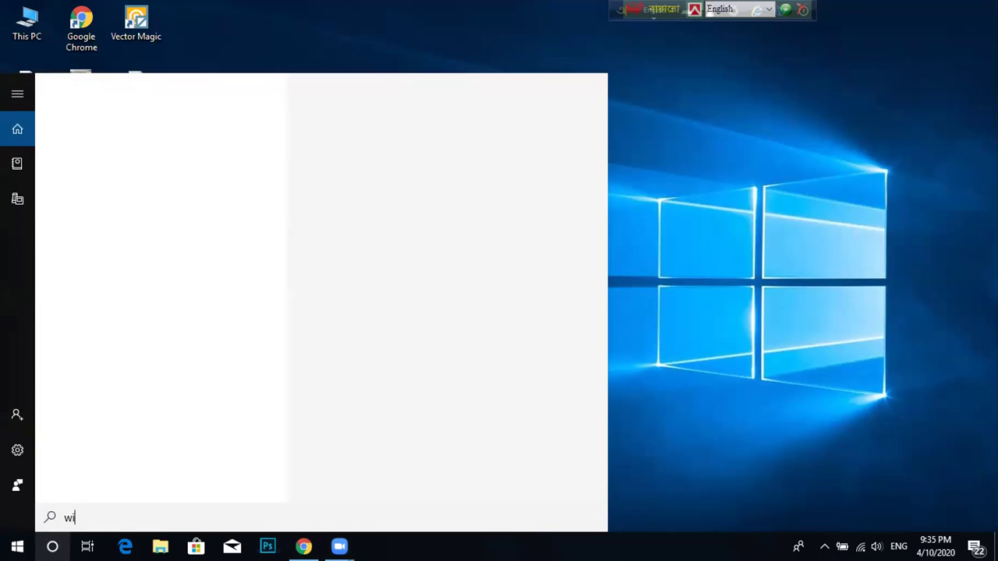
pyautogui.write('ndo')
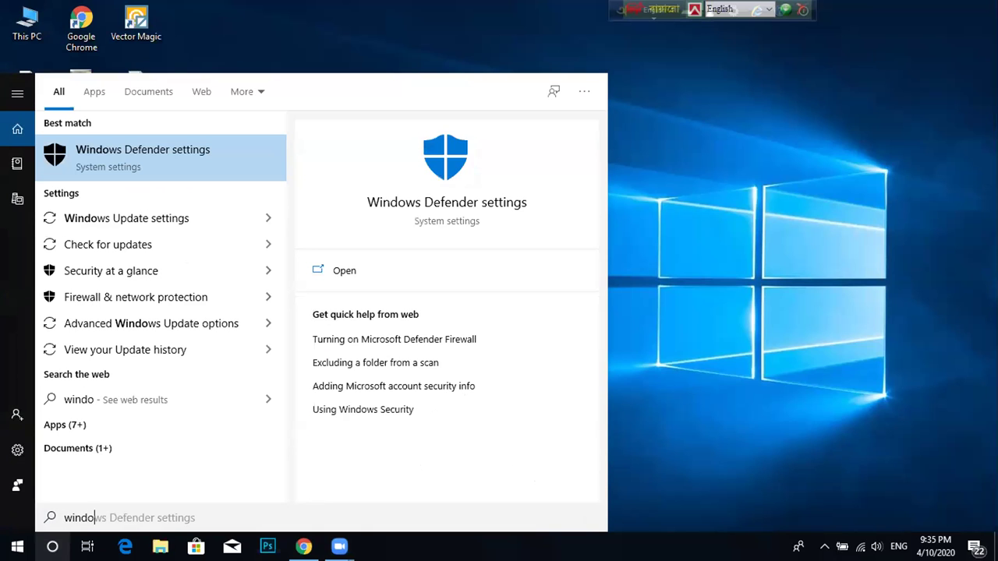
pyautogui.write('s')
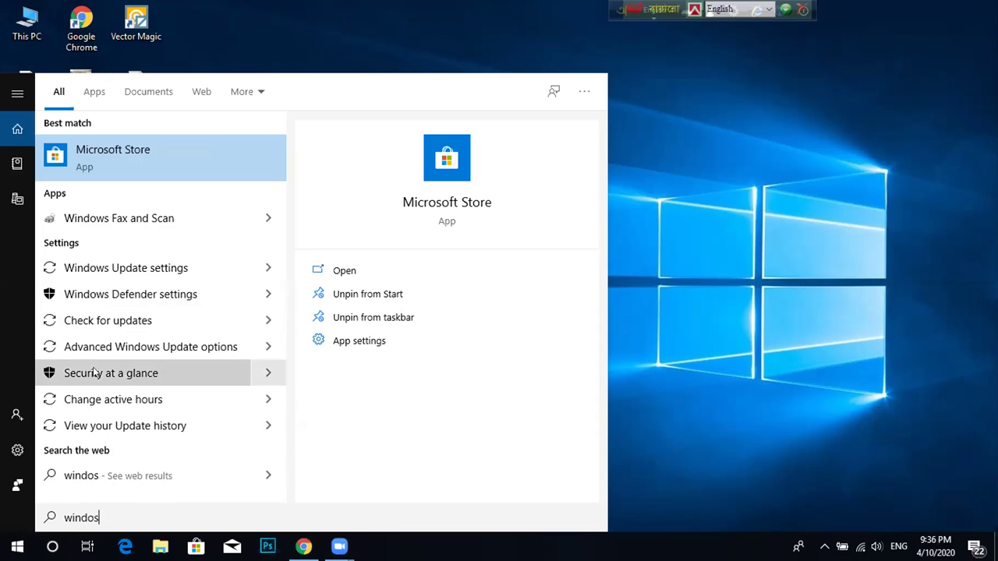
pyautogui.click(121, 293)
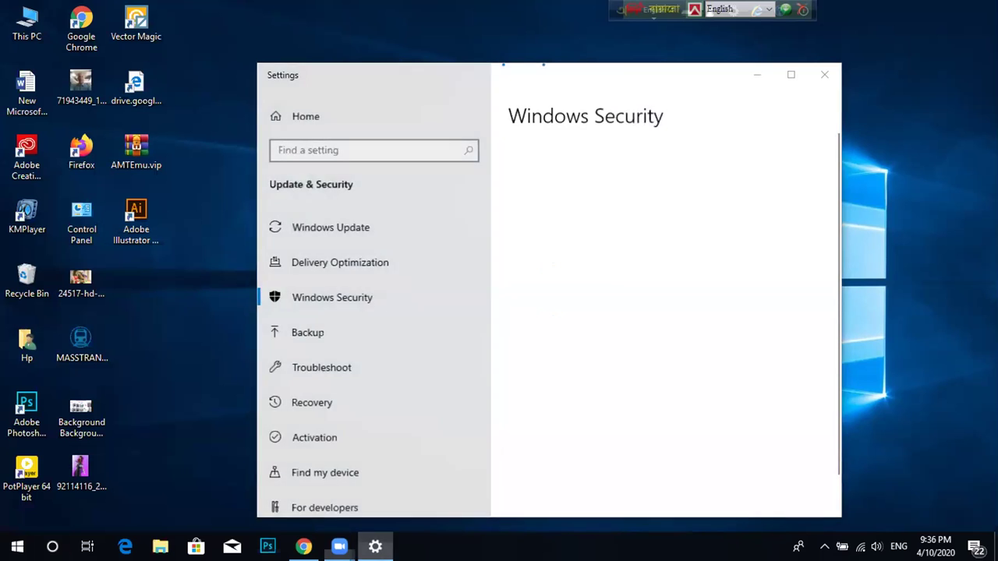
pyautogui.click(376, 542)
pyautogui.click(375, 546)
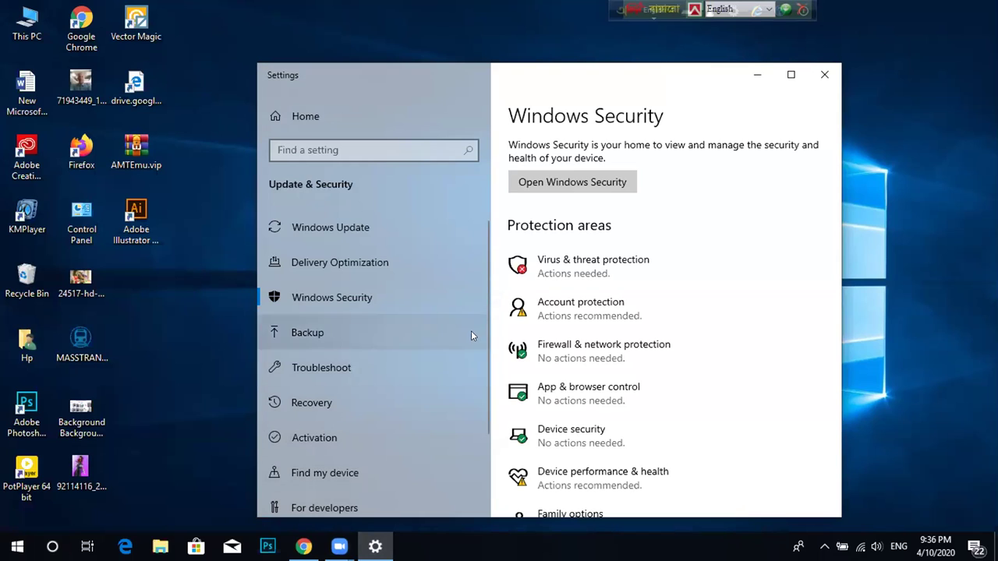
# Open Virus & threat protection in Windows Security and go to the page for managing its settings.
pyautogui.click(566, 261)
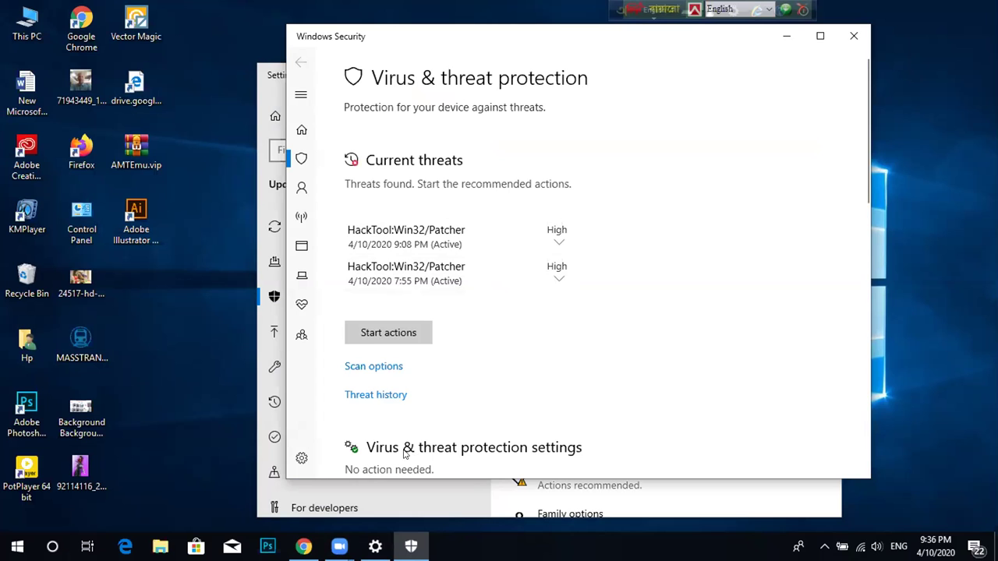
pyautogui.scroll(-5, 435, 396)
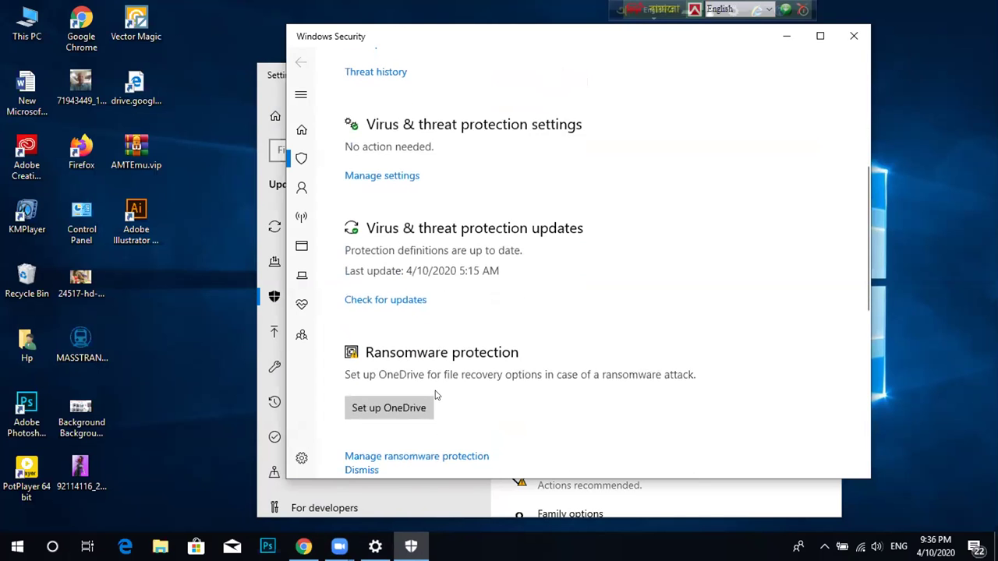
pyautogui.scroll(-3, 435, 396)
pyautogui.scroll(3, 437, 395)
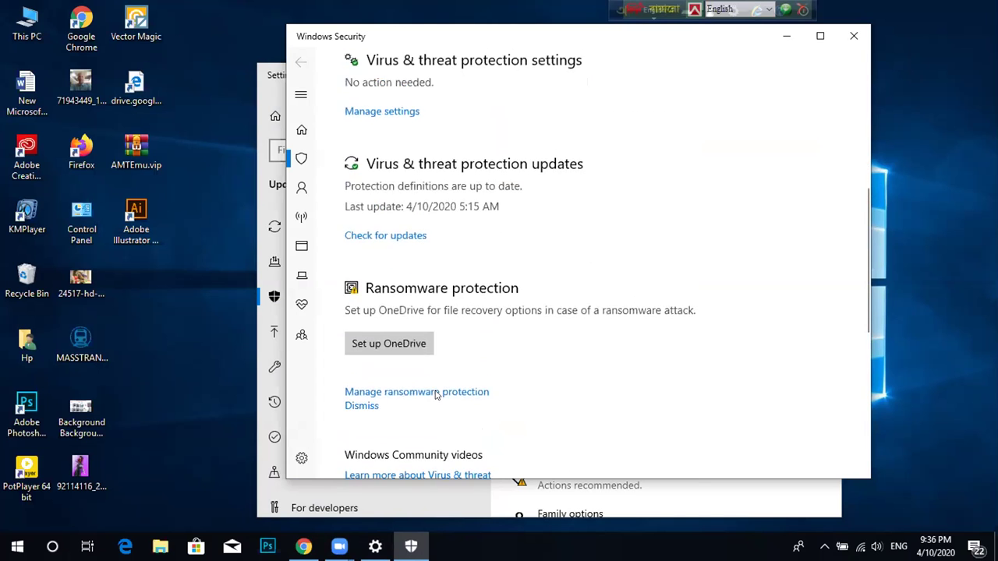
pyautogui.scroll(3, 435, 395)
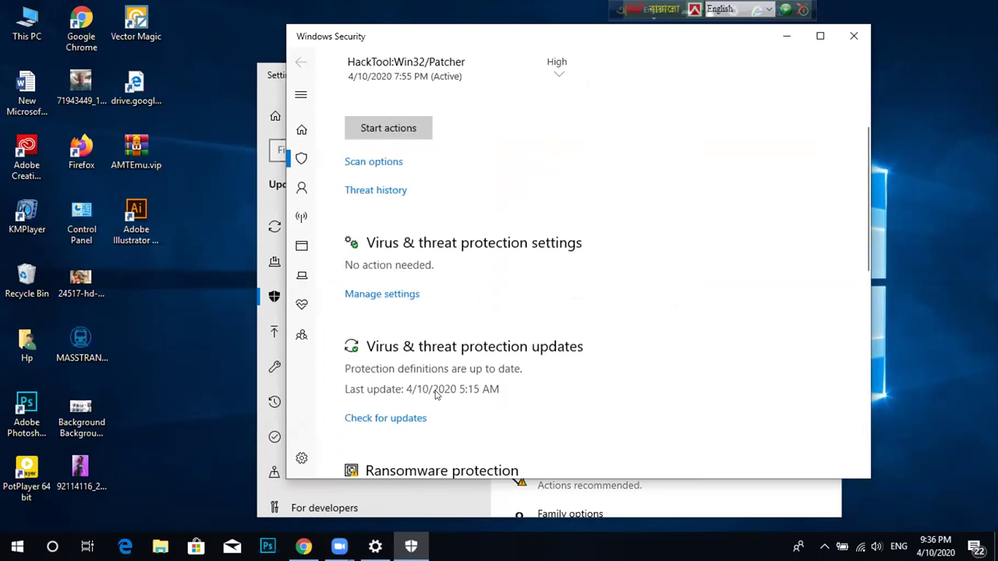
pyautogui.scroll(-3, 437, 395)
pyautogui.scroll(6, 437, 395)
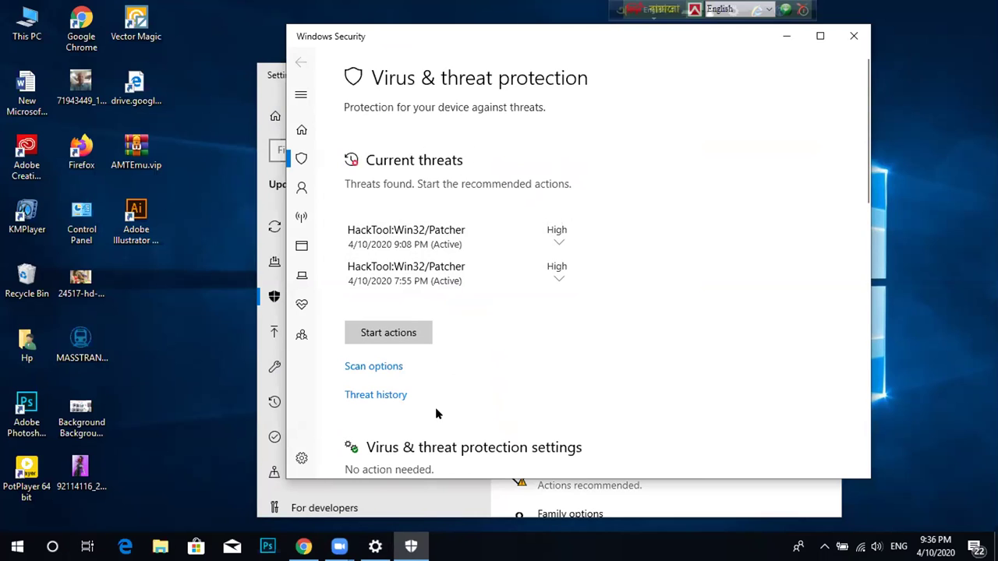
pyautogui.scroll(-2, 435, 407)
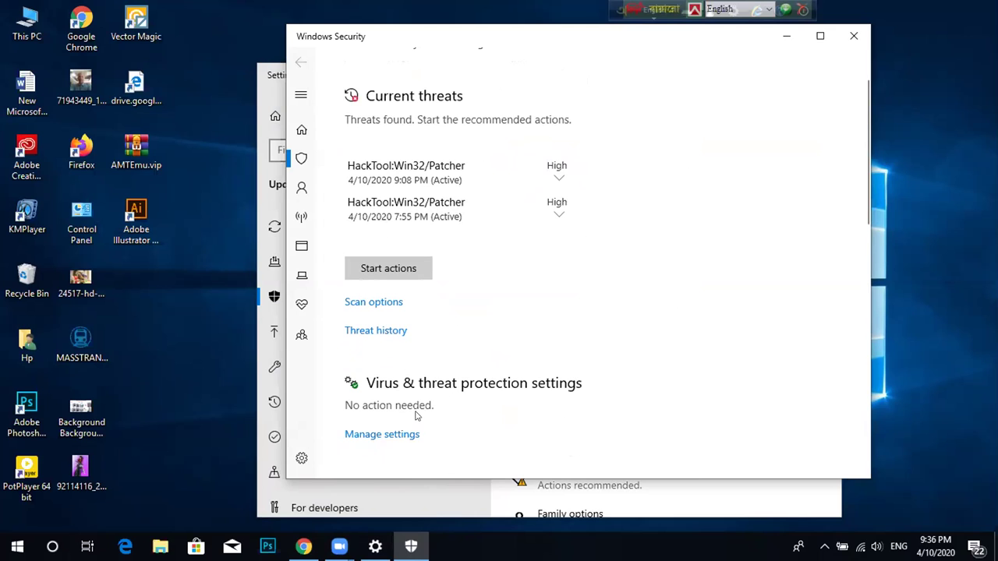
pyautogui.click(405, 436)
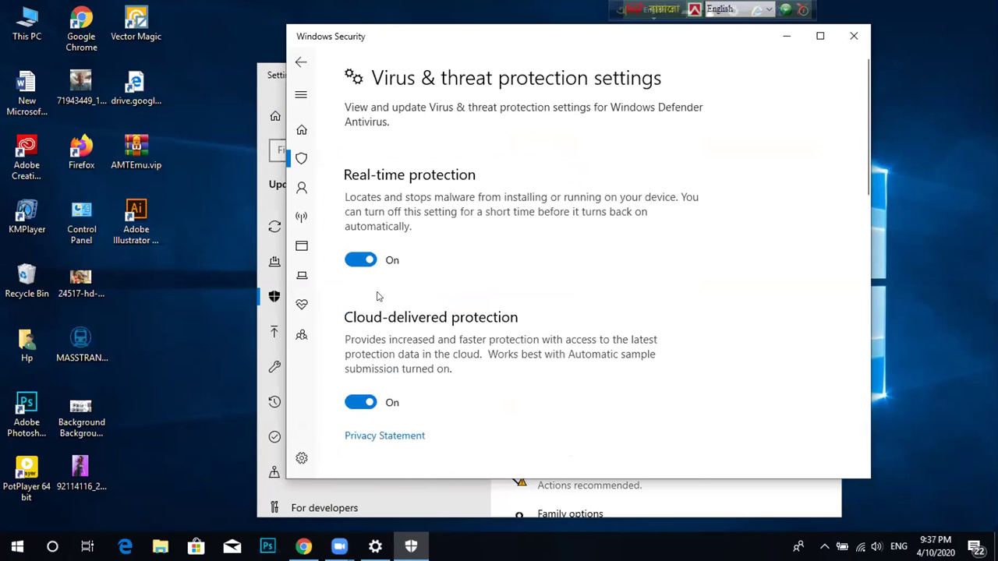
# Turn off Real-time protection and Cloud-delivered protection, and close the Windows Security and Settings windows.
pyautogui.click(363, 260)
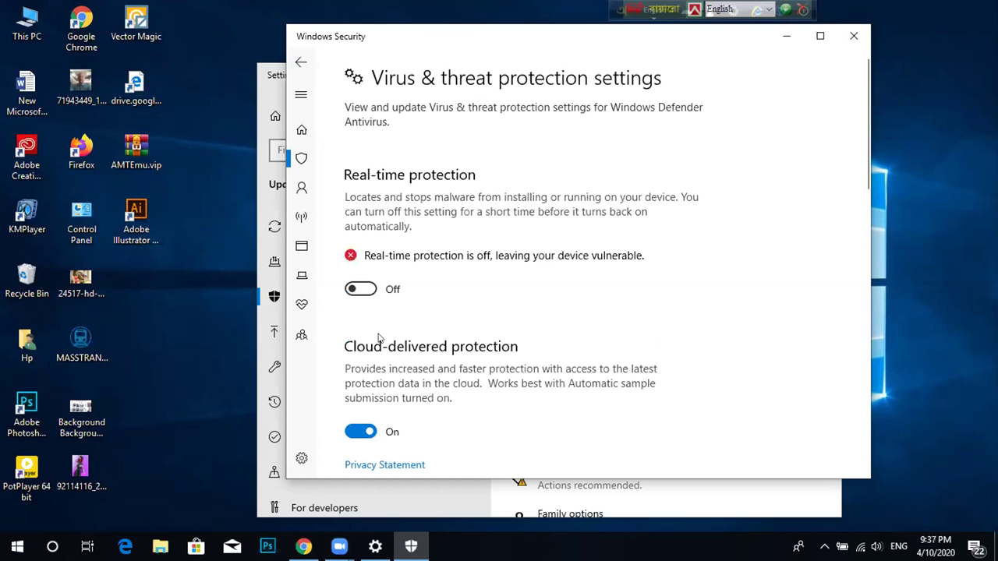
pyautogui.click(364, 431)
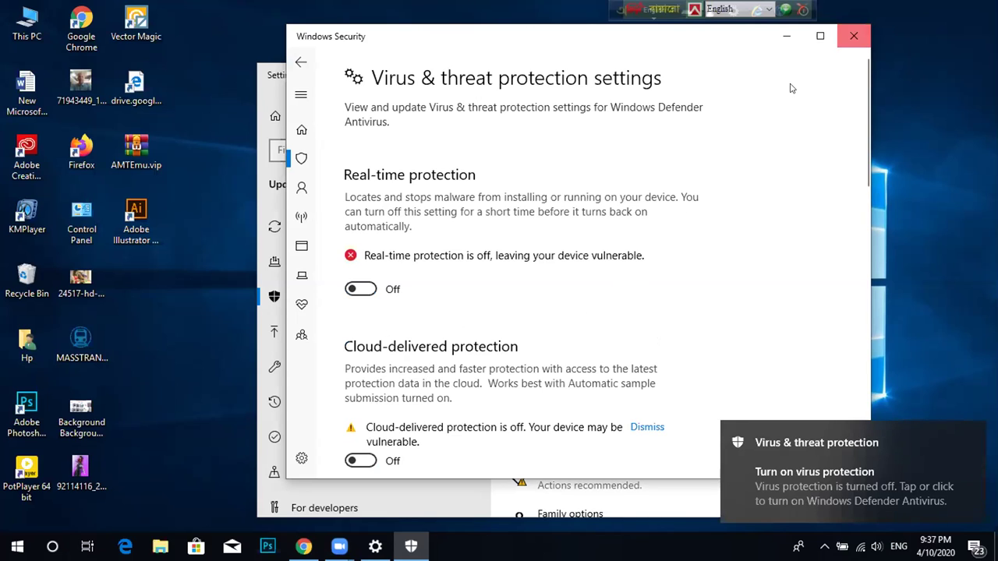
pyautogui.click(854, 37)
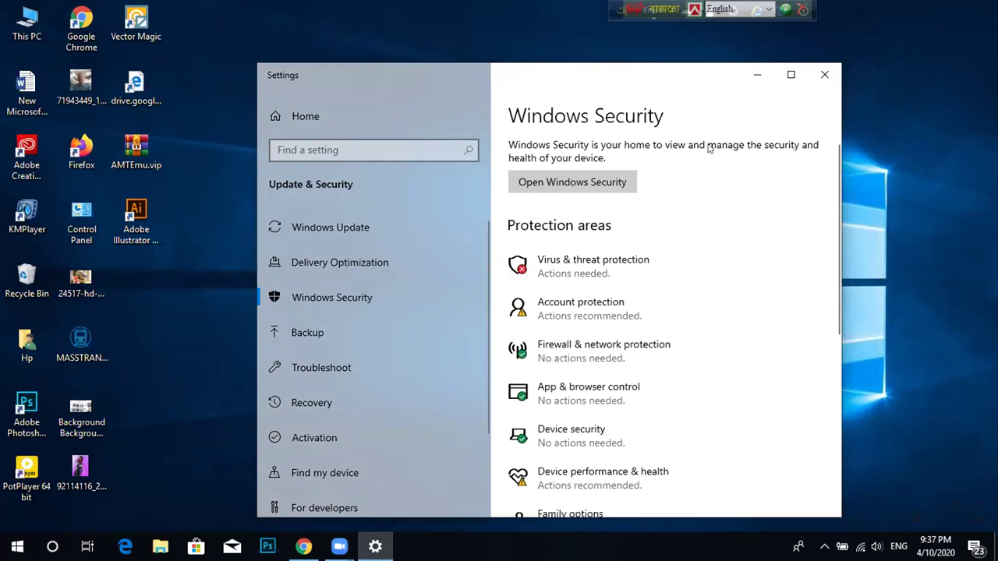
pyautogui.click(819, 77)
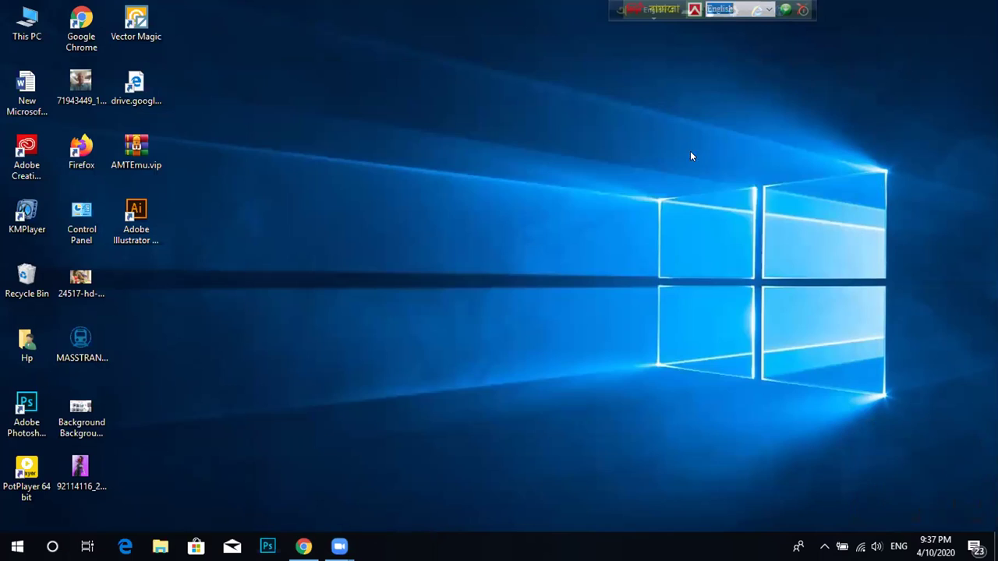
# Open the AMTEmu.vip archive from the desktop in WinRAR and launch the amtemu.v0.9.2 application in its AMTEmu v.0.9.2 folder.
pyautogui.doubleClick(142, 155)
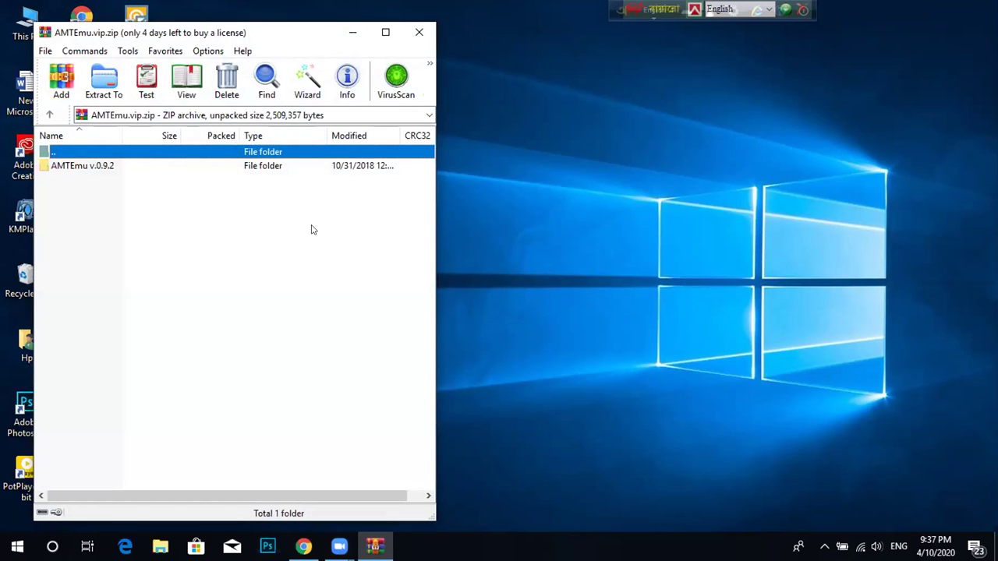
pyautogui.click(83, 168)
pyautogui.doubleClick(110, 169)
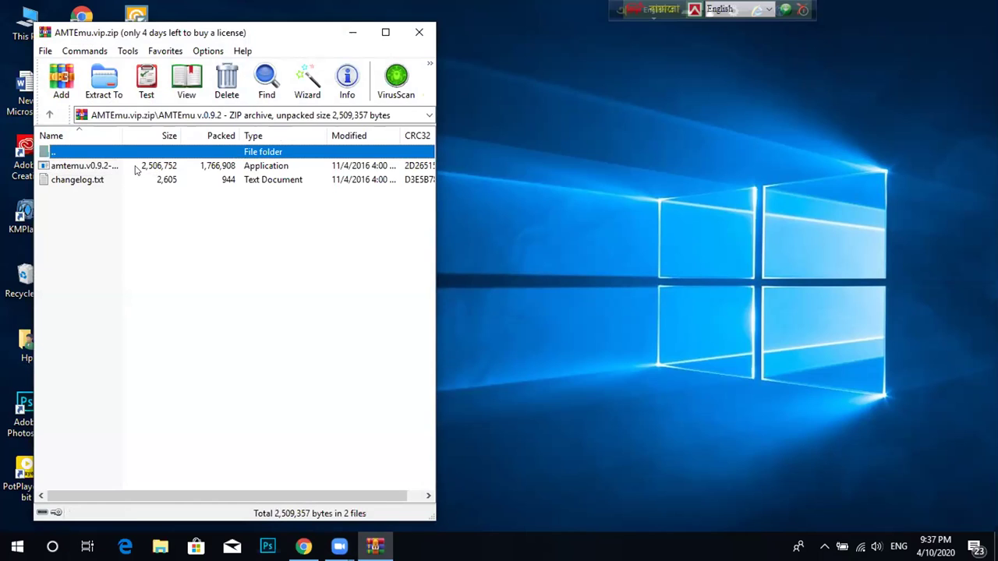
pyautogui.doubleClick(109, 169)
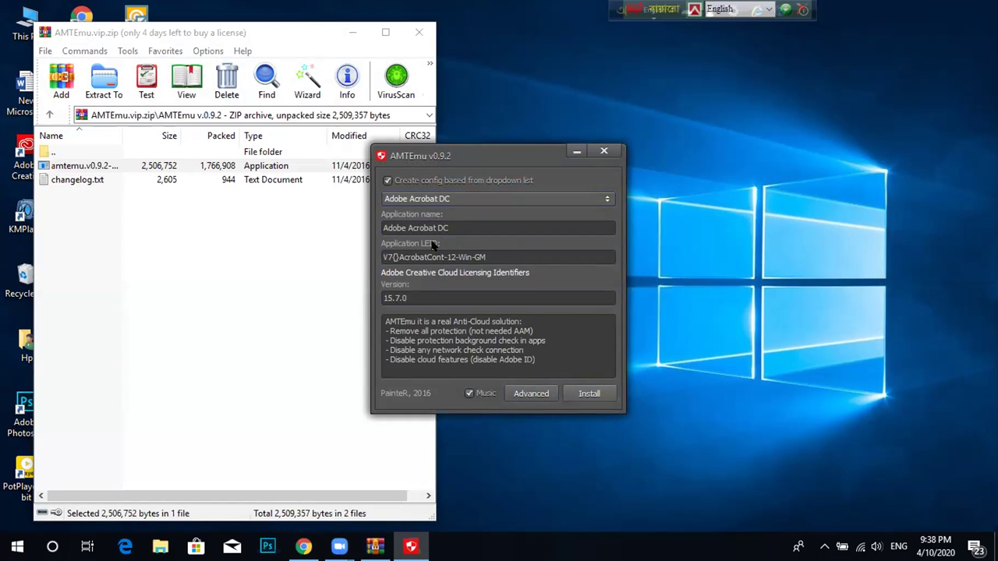
# Choose Adobe Photoshop CC 2017 as the application for the configuration.
pyautogui.click(433, 199)
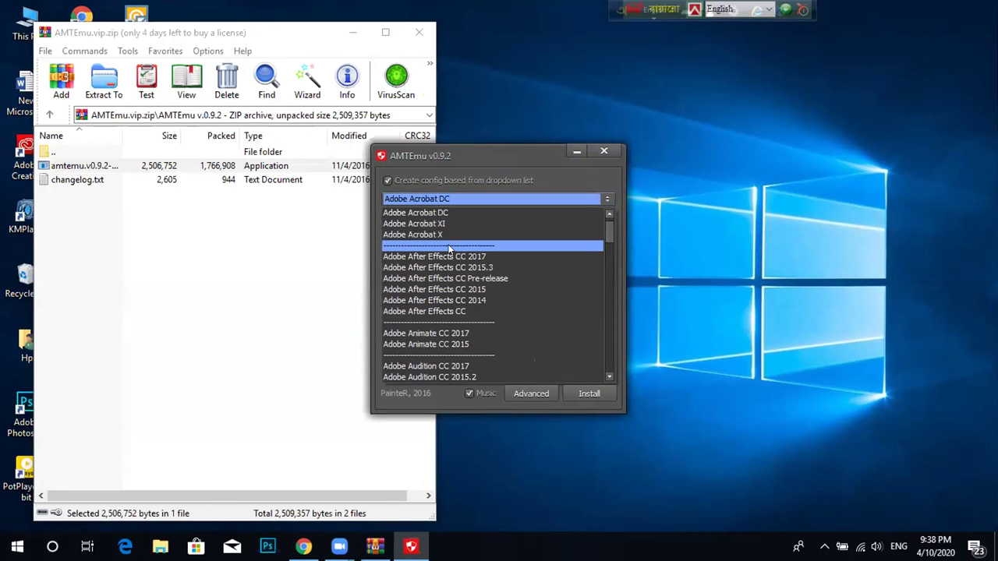
pyautogui.scroll(-2, 449, 290)
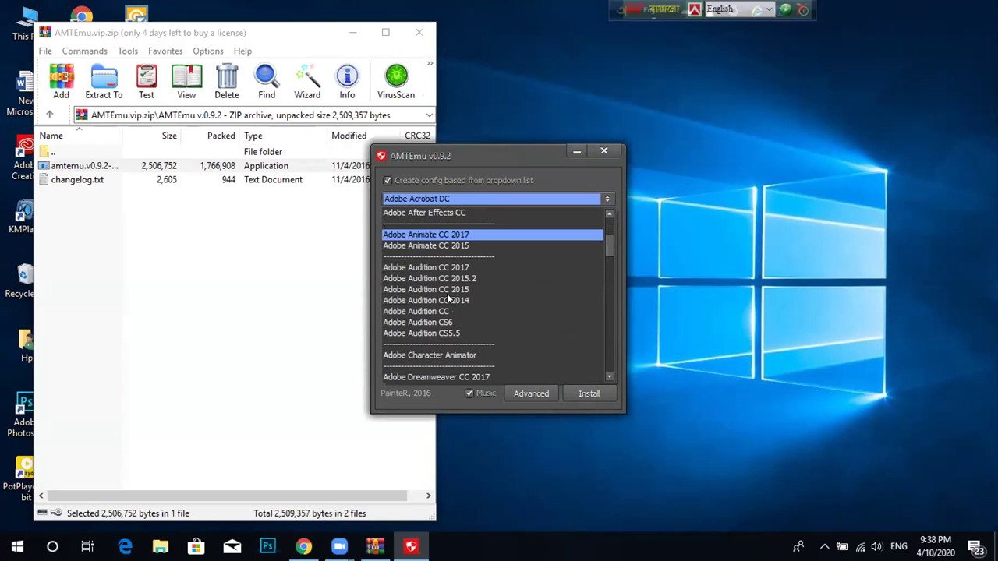
pyautogui.scroll(-3, 448, 299)
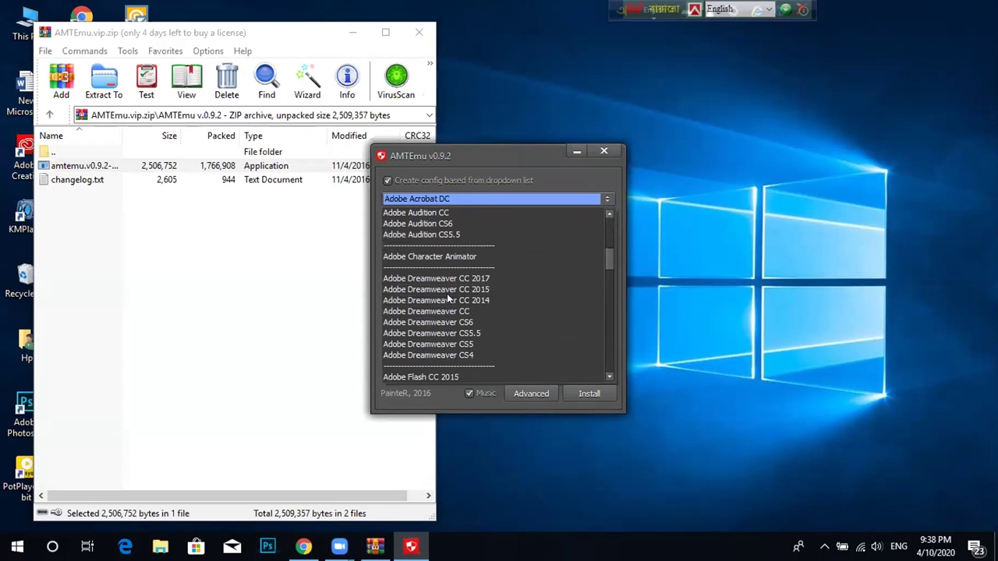
pyautogui.scroll(-5, 441, 290)
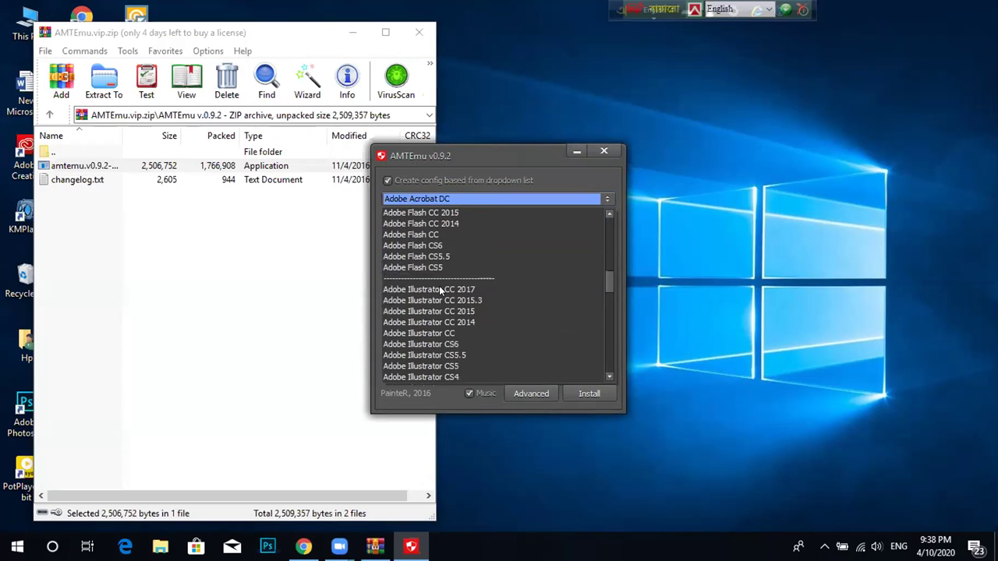
pyautogui.scroll(-3, 457, 308)
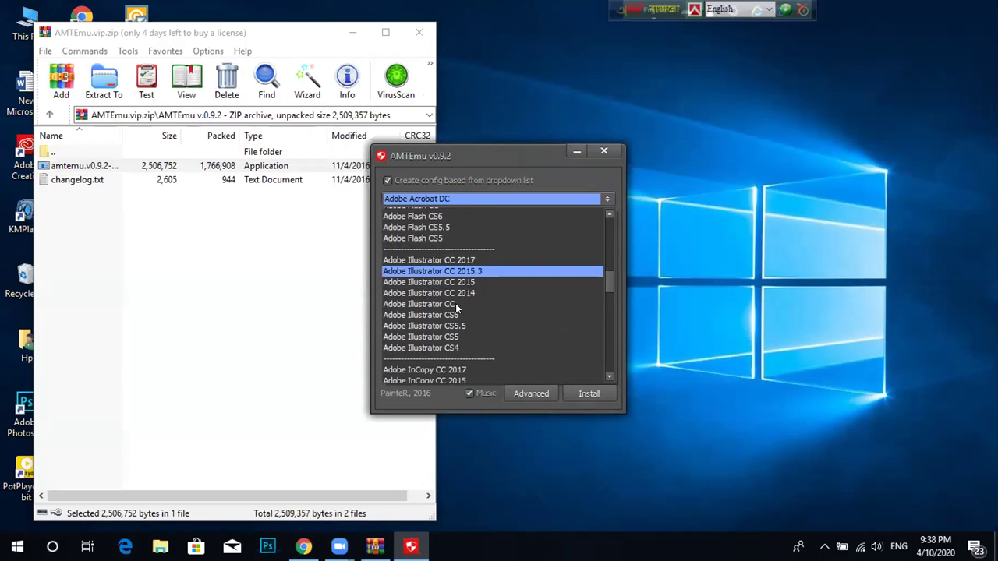
pyautogui.scroll(-6, 457, 310)
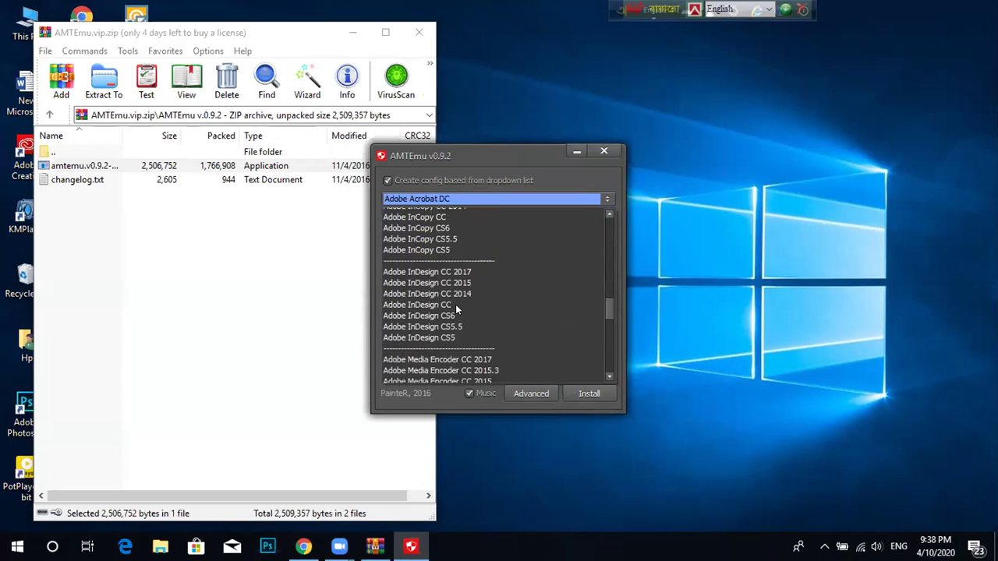
pyautogui.scroll(-4, 455, 308)
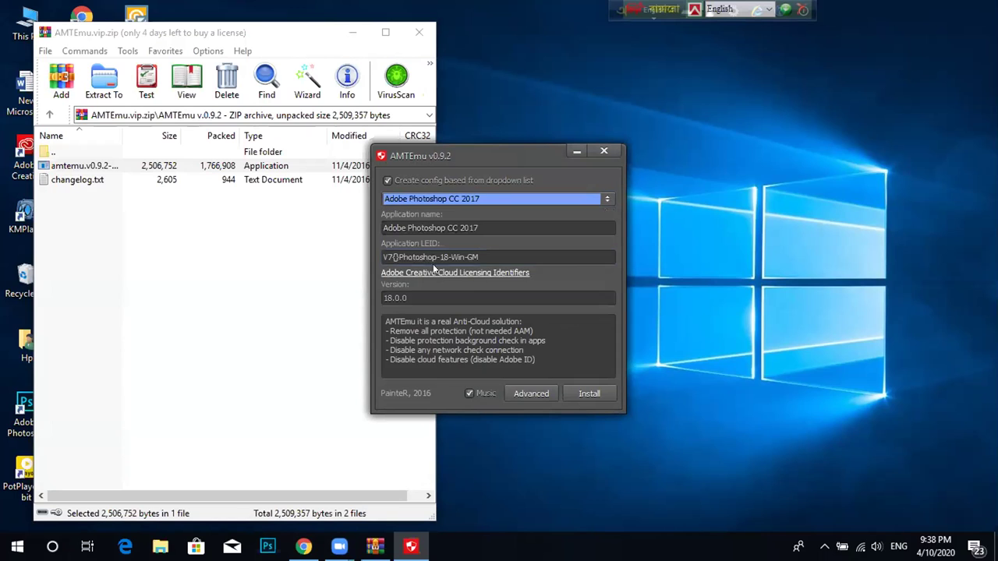
# Start the installation for Adobe Photoshop CC 2017 and browse to Local Disk (C:) in the file search.
pyautogui.click(579, 393)
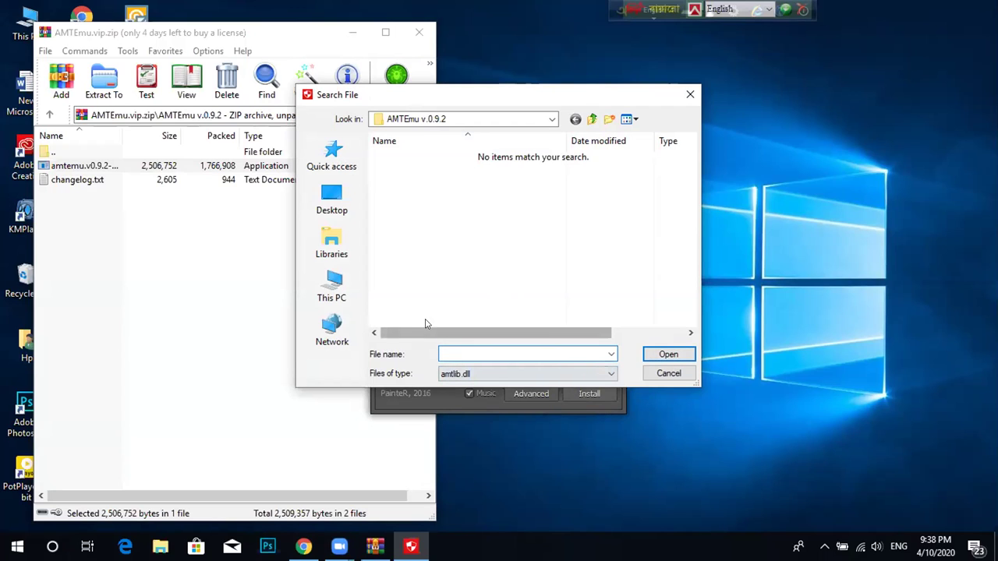
pyautogui.click(339, 294)
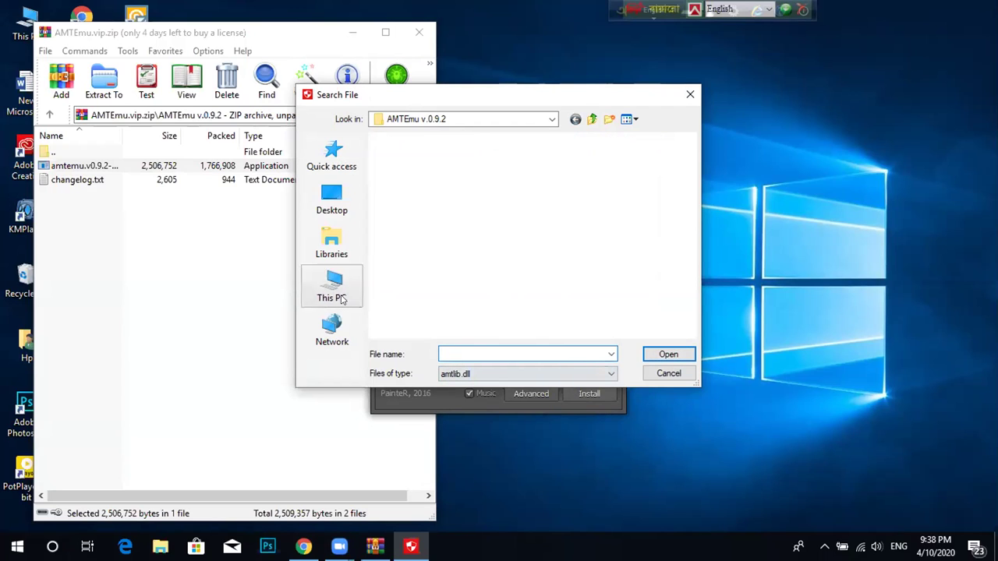
pyautogui.scroll(-5, 414, 269)
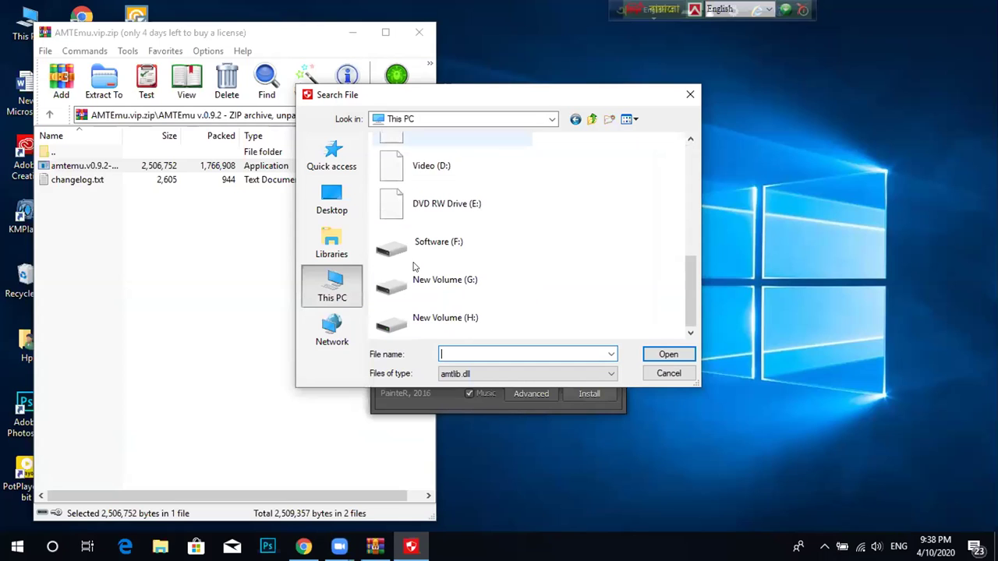
pyautogui.scroll(3, 426, 223)
pyautogui.scroll(-3, 426, 225)
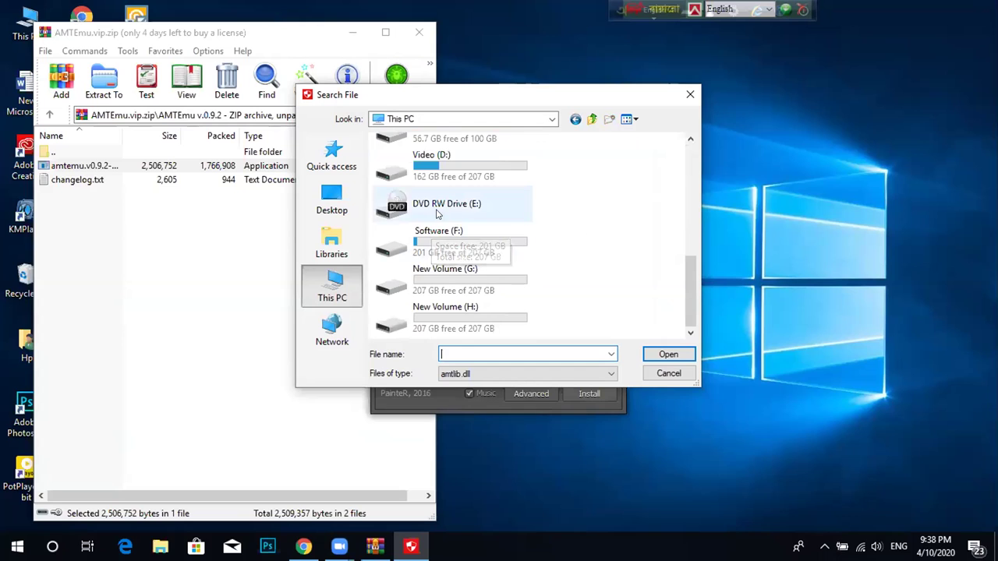
pyautogui.scroll(2, 434, 279)
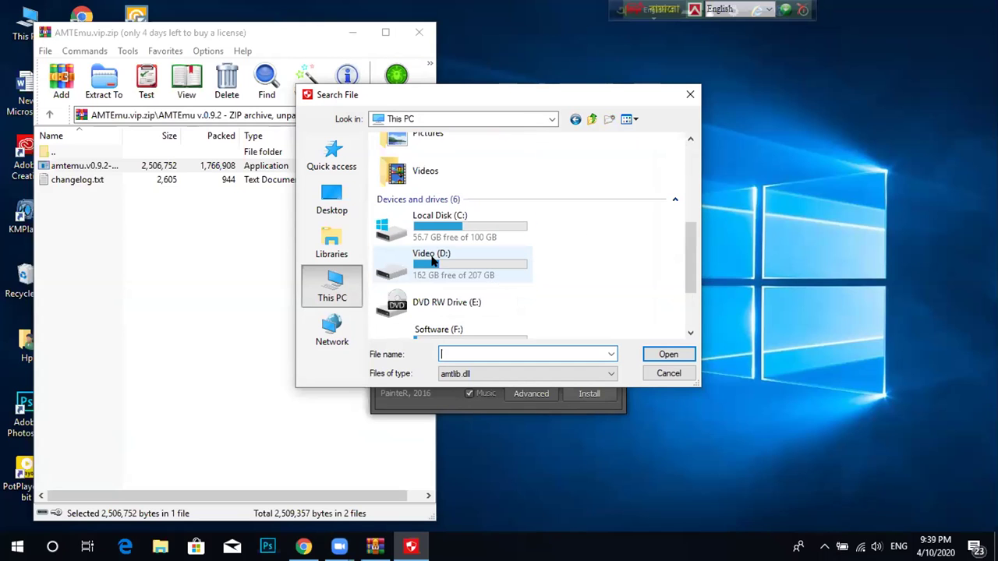
pyautogui.doubleClick(448, 218)
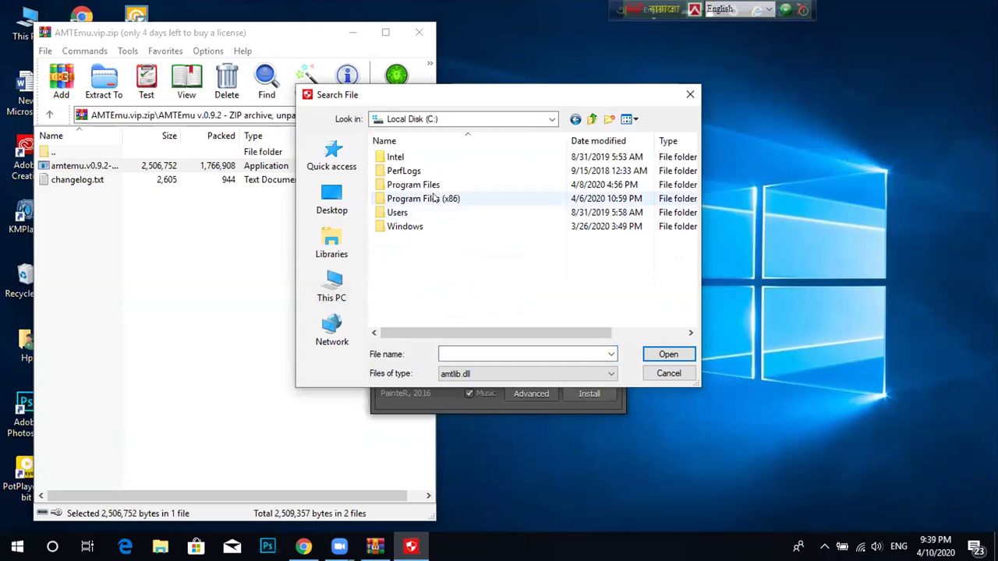
# Open the Adobe folder inside Program Files on Local Disk (C:).
pyautogui.click(435, 198)
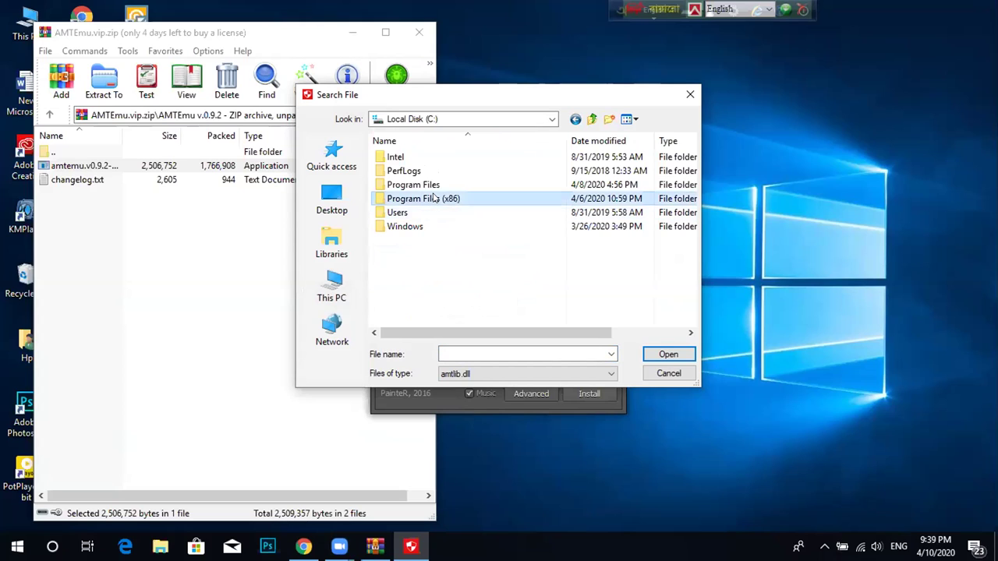
pyautogui.click(418, 183)
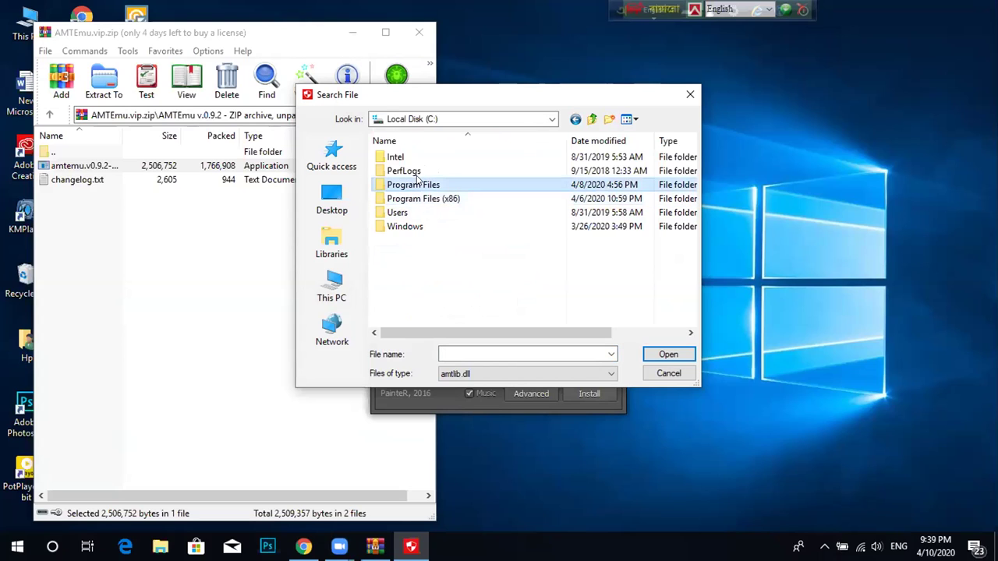
pyautogui.click(417, 180)
pyautogui.doubleClick(437, 185)
pyautogui.click(472, 184)
pyautogui.doubleClick(472, 184)
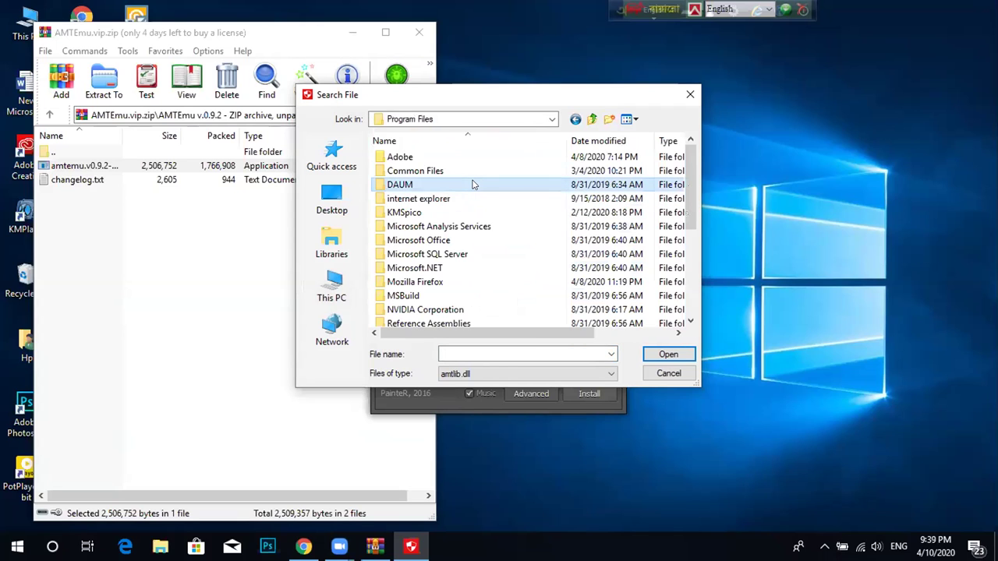
pyautogui.click(402, 157)
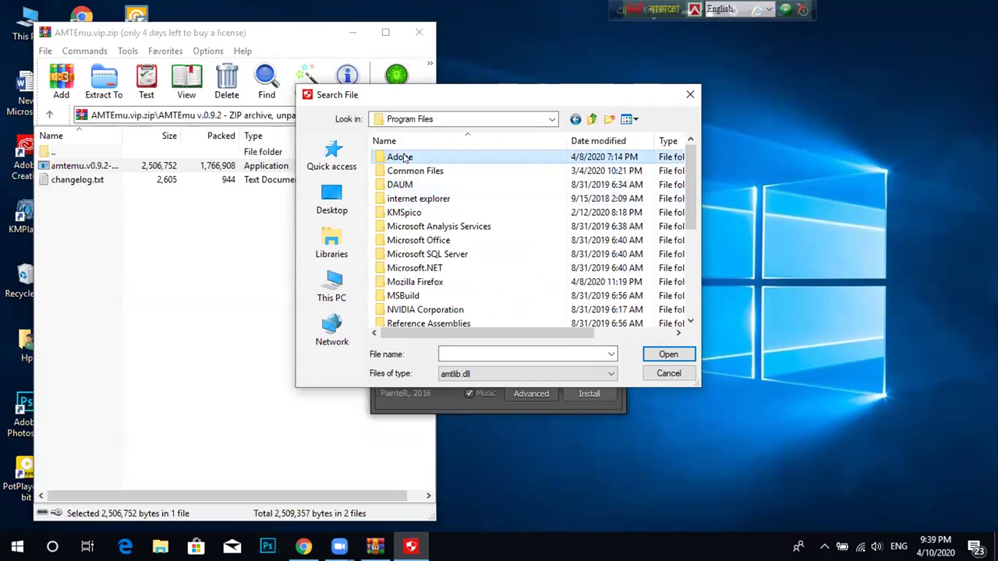
pyautogui.doubleClick(402, 158)
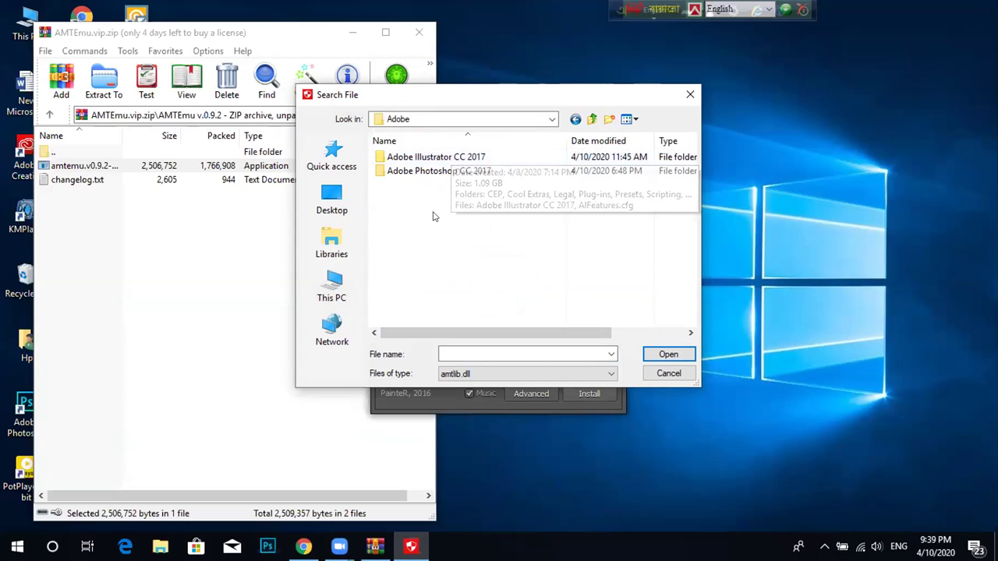
# Open the Adobe Photoshop CC 2017 folder and choose its amtlib.dll as the file to patch.
pyautogui.click(427, 171)
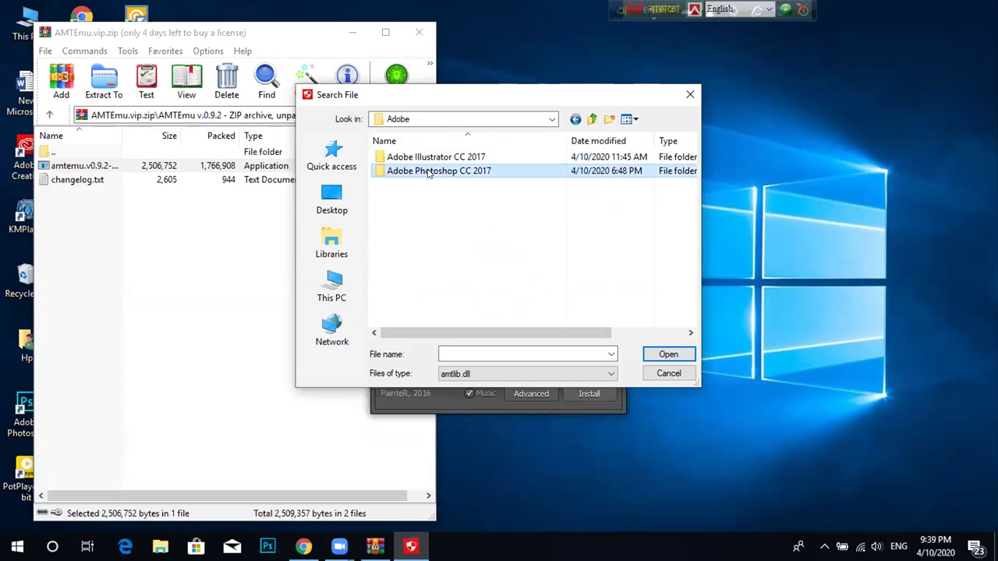
pyautogui.doubleClick(428, 172)
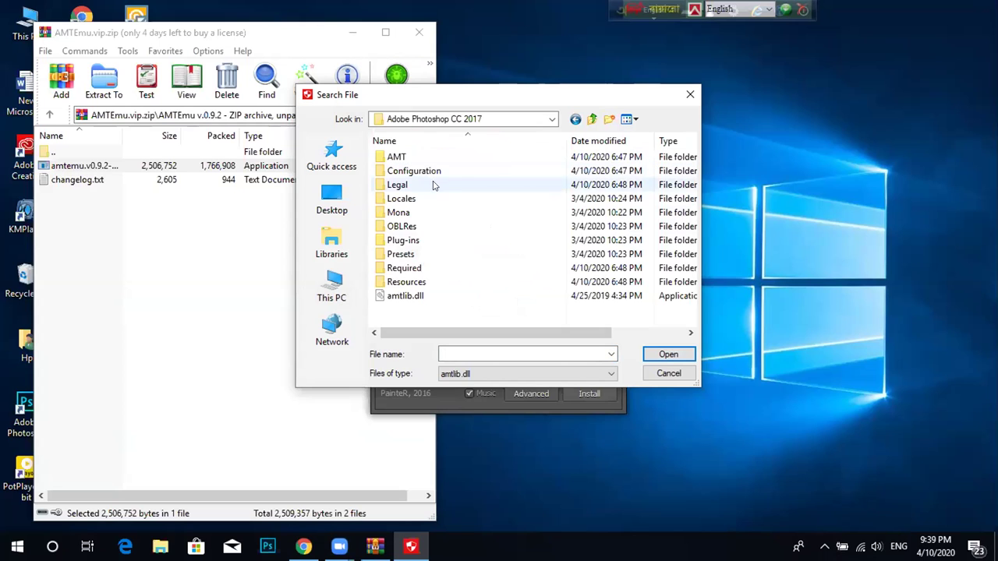
pyautogui.doubleClick(406, 296)
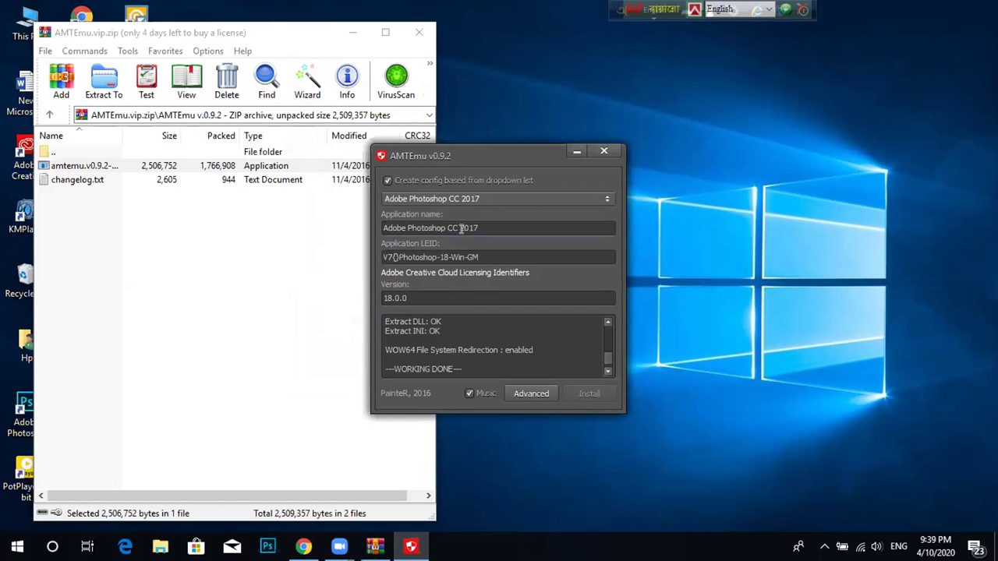
# Choose Adobe Illustrator CC 2017 as the application for the configuration.
pyautogui.click(462, 198)
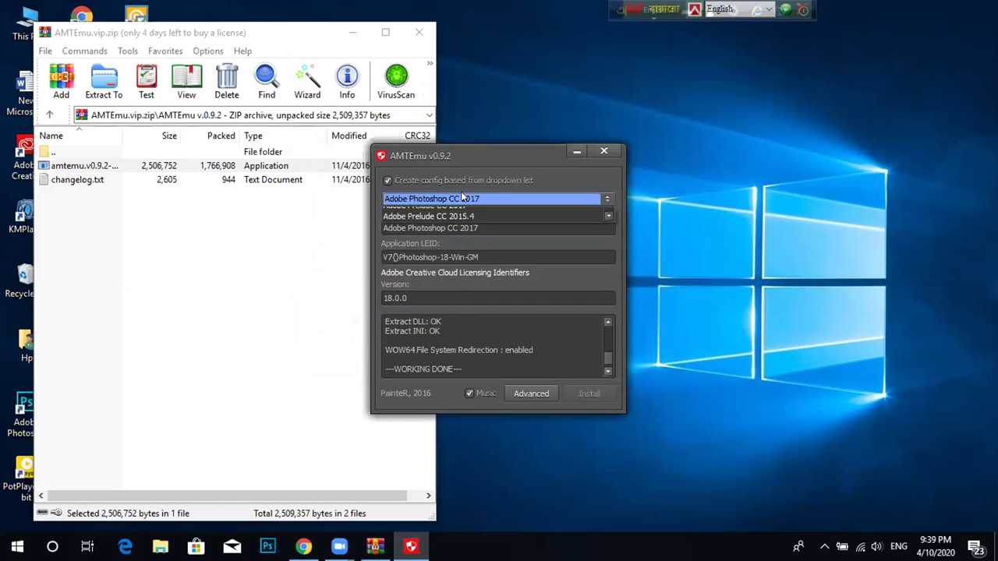
pyautogui.scroll(-3, 460, 242)
pyautogui.scroll(-1, 458, 243)
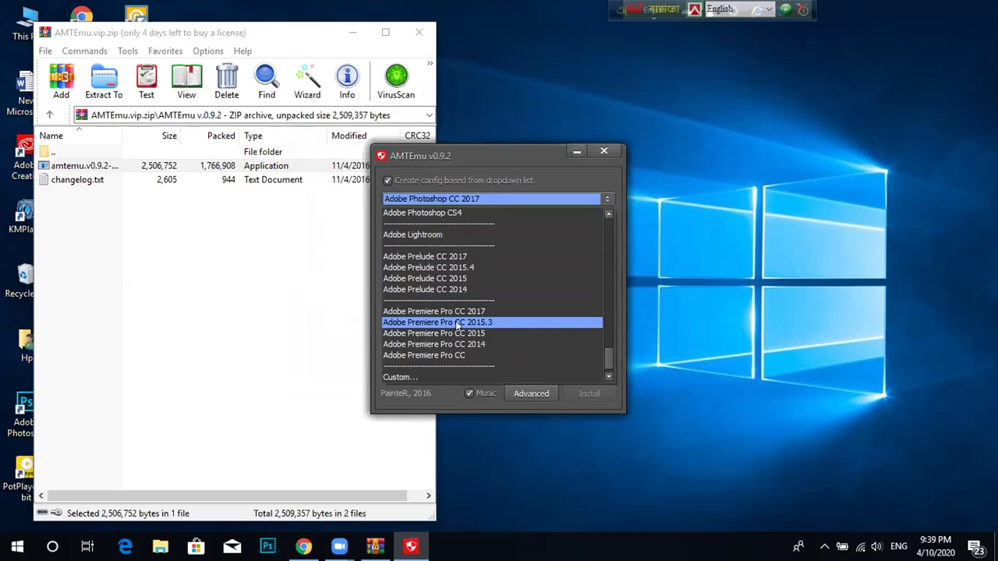
pyautogui.scroll(3, 458, 331)
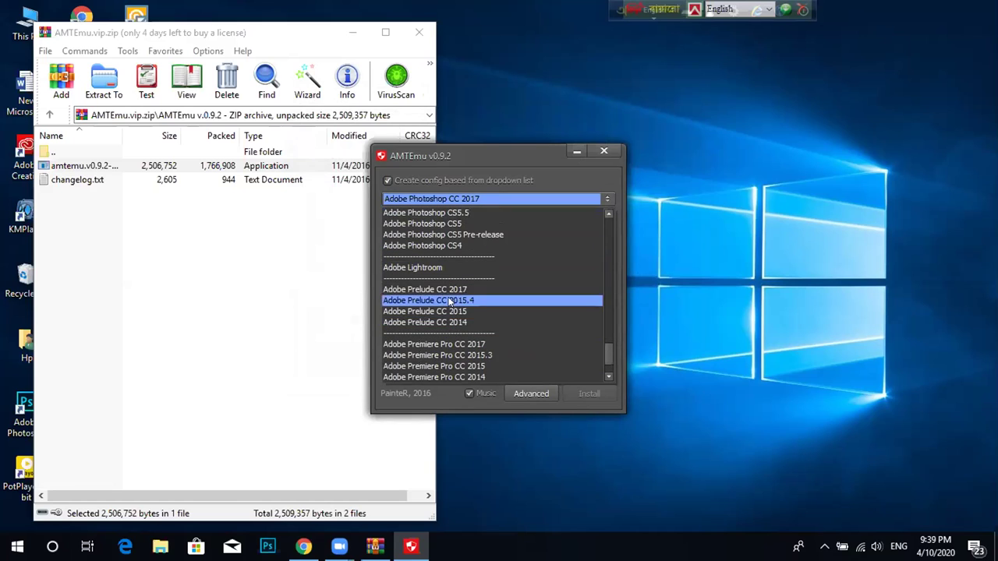
pyautogui.scroll(8, 448, 290)
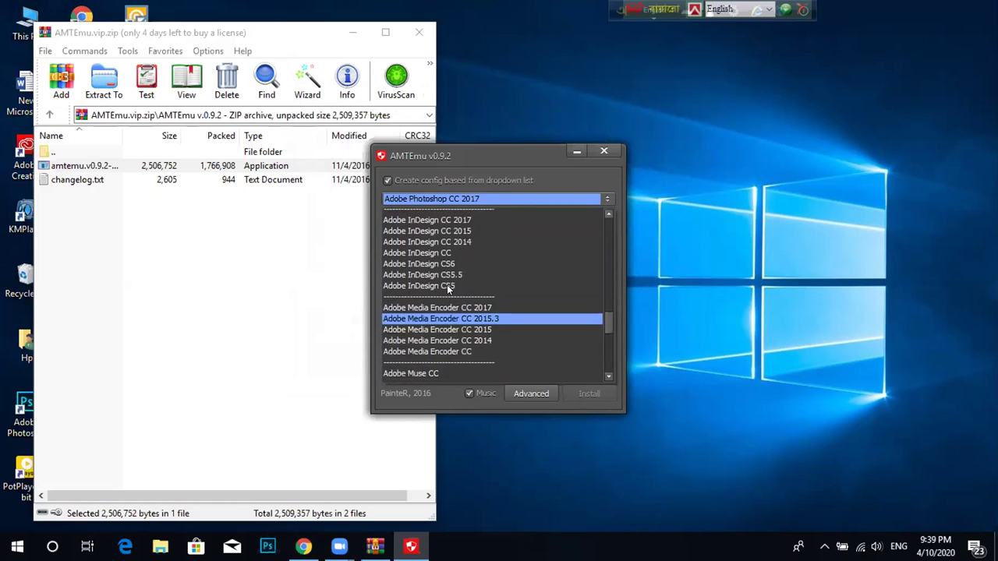
pyautogui.scroll(5, 449, 289)
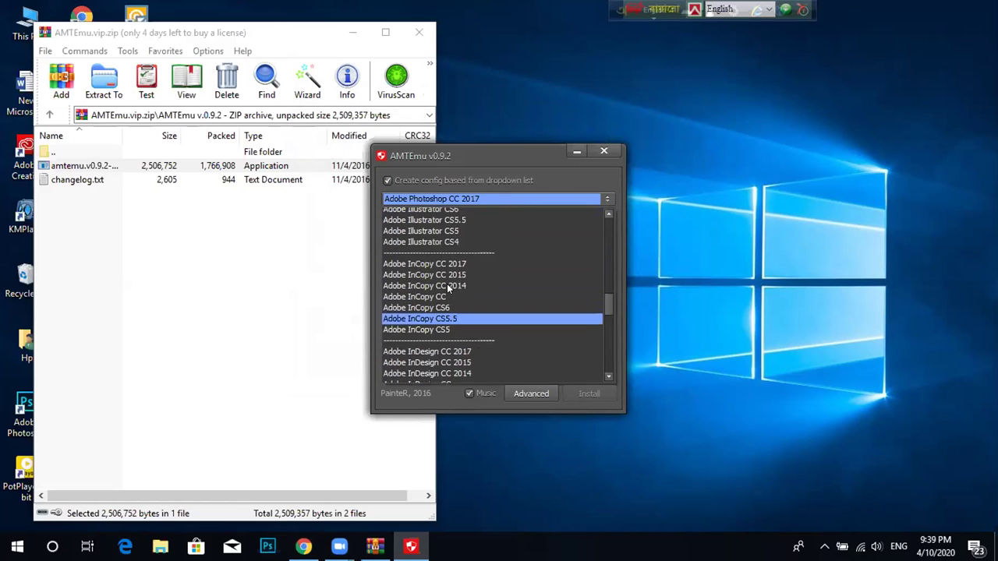
pyautogui.scroll(1, 447, 284)
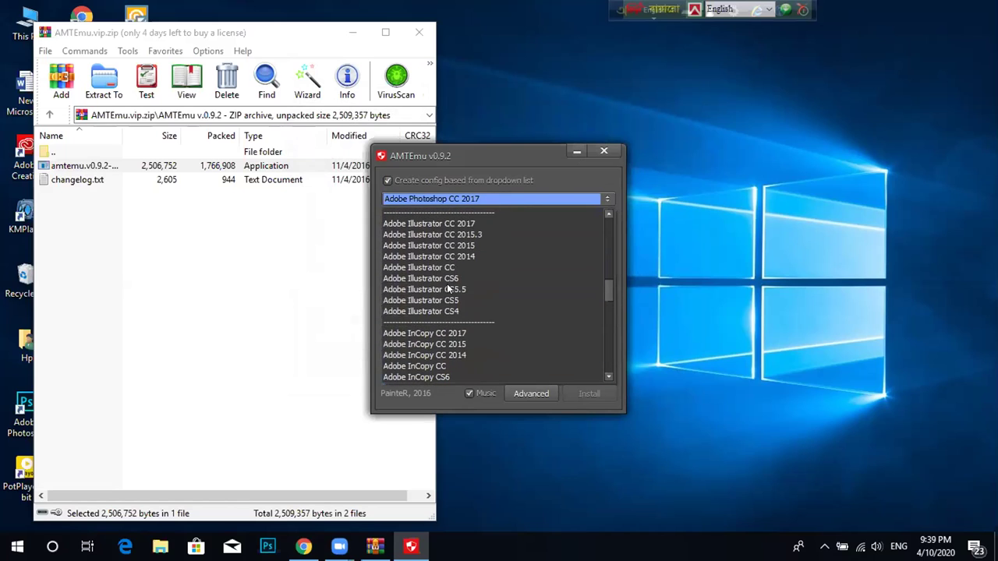
pyautogui.click(426, 224)
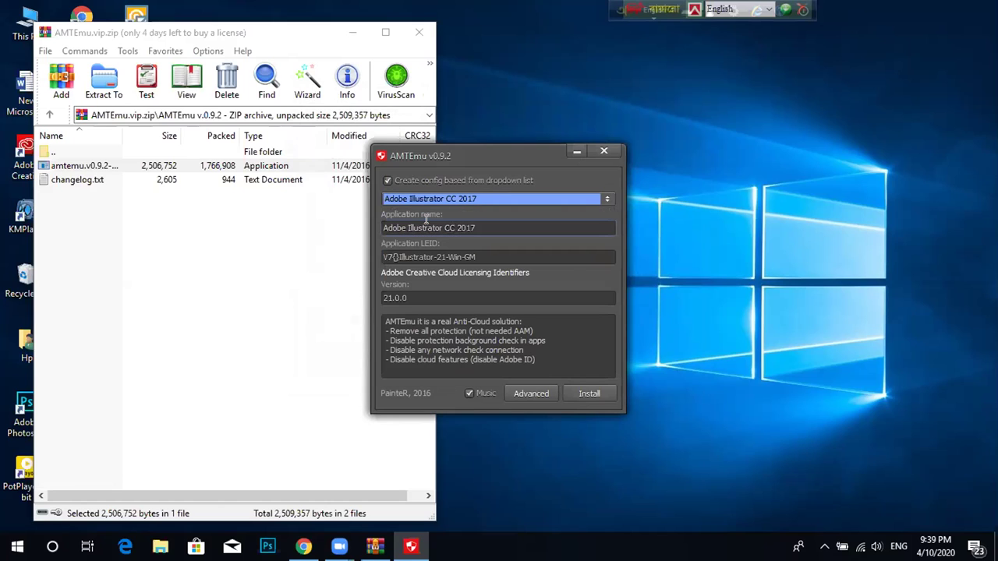
# Start the installation for Adobe Illustrator CC 2017 and browse to Local Disk (C:) in the file search.
pyautogui.click(587, 391)
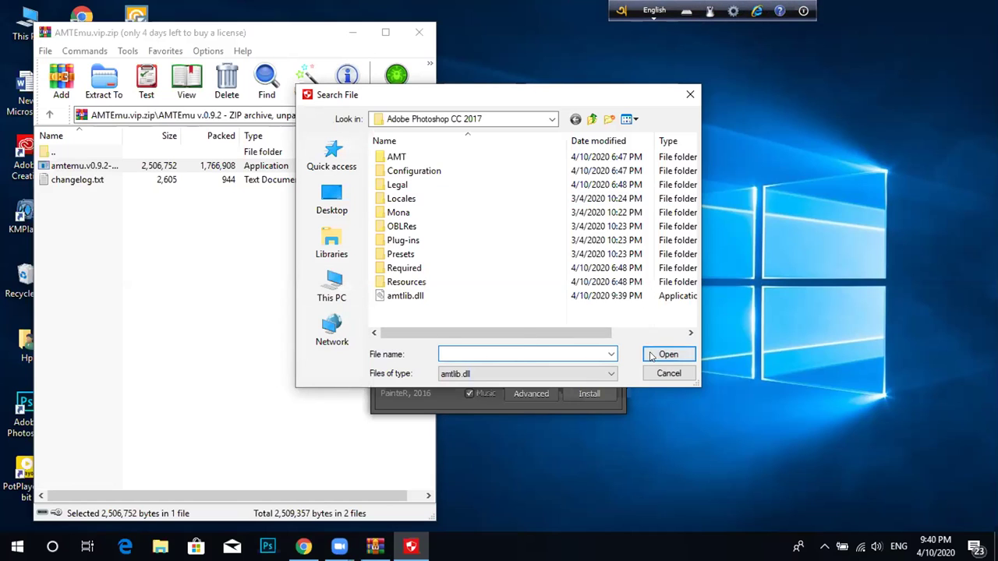
pyautogui.click(332, 290)
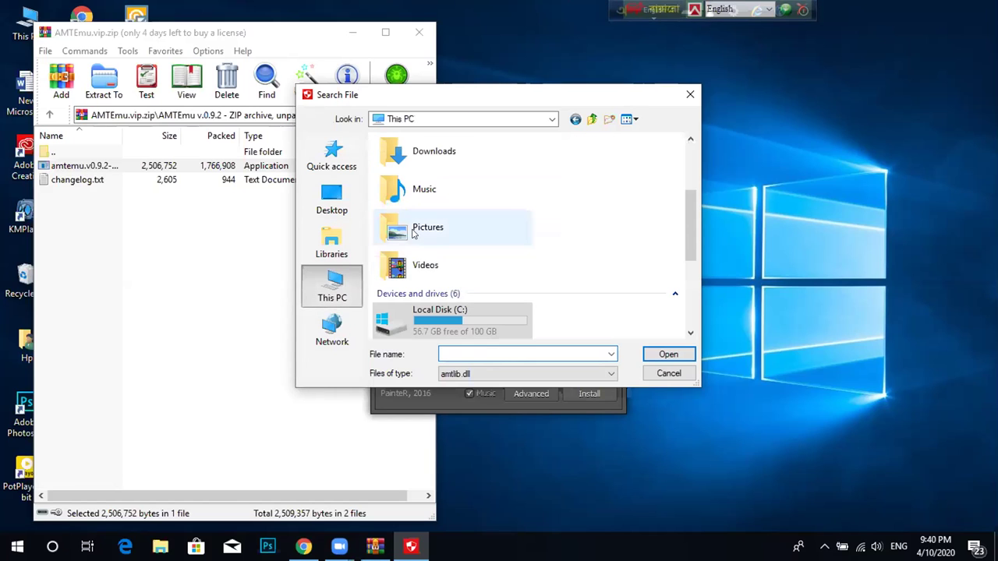
pyautogui.scroll(-2, 424, 263)
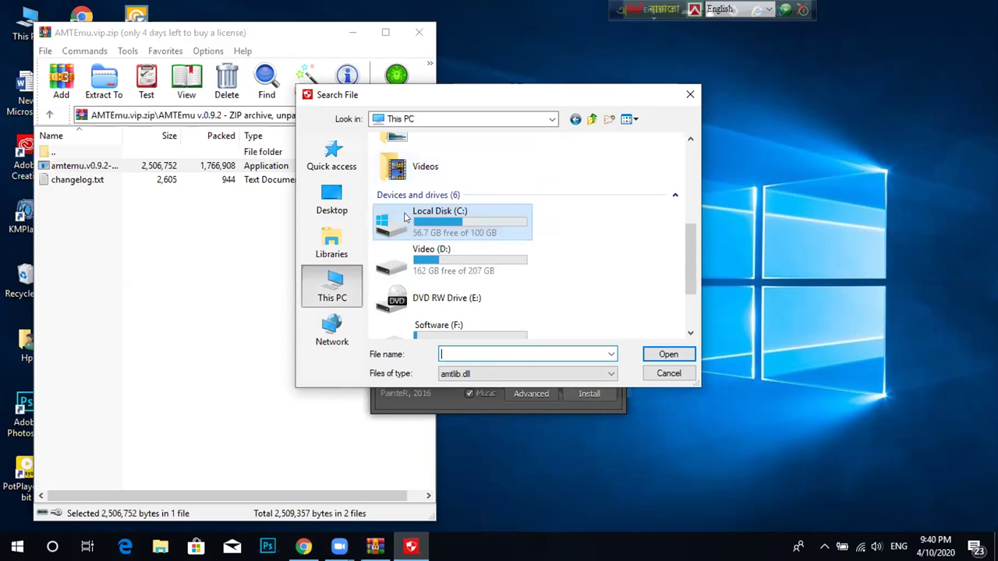
pyautogui.click(445, 216)
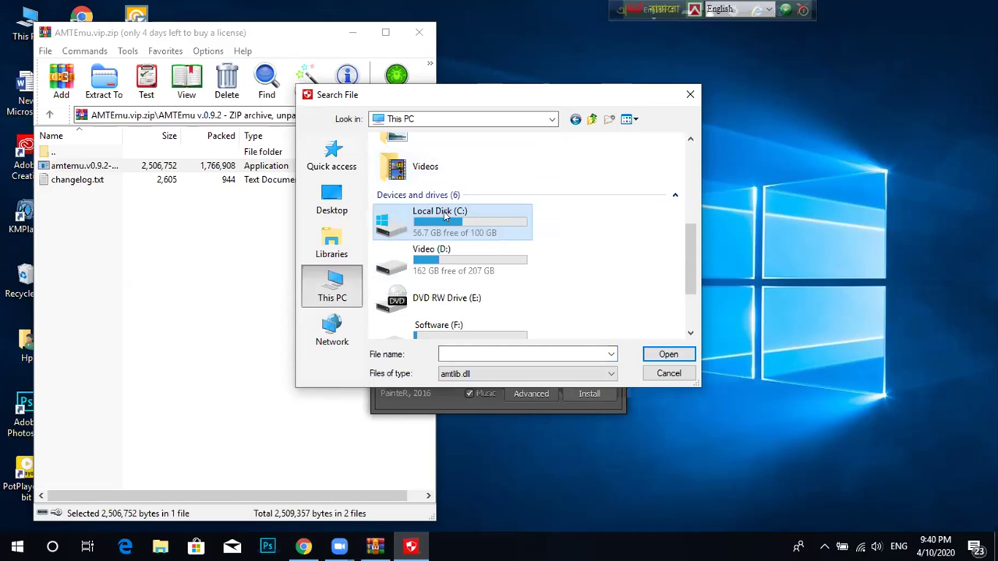
pyautogui.doubleClick(445, 216)
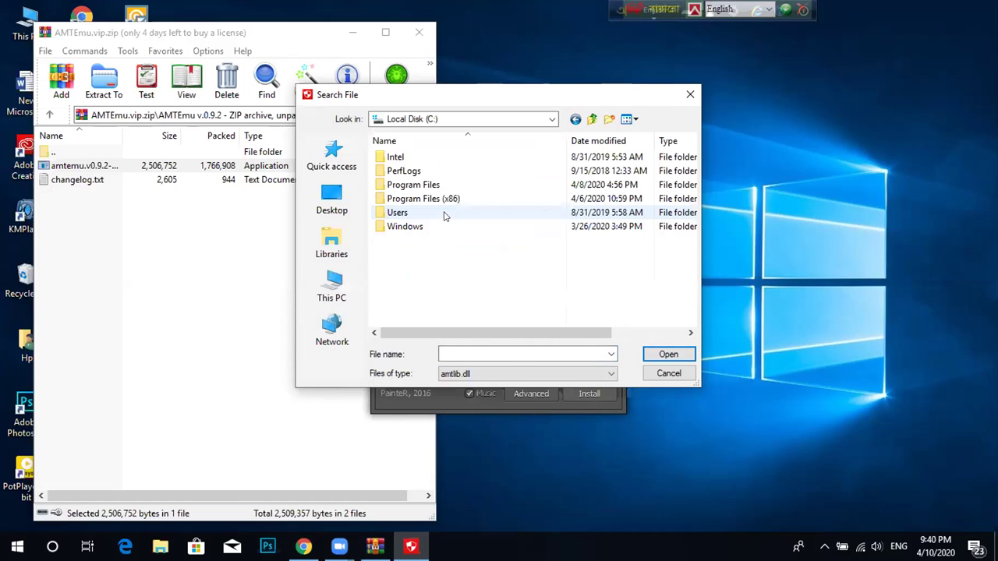
# Open the Adobe Illustrator CC 2017 folder under Program Files\Adobe.
pyautogui.click(423, 185)
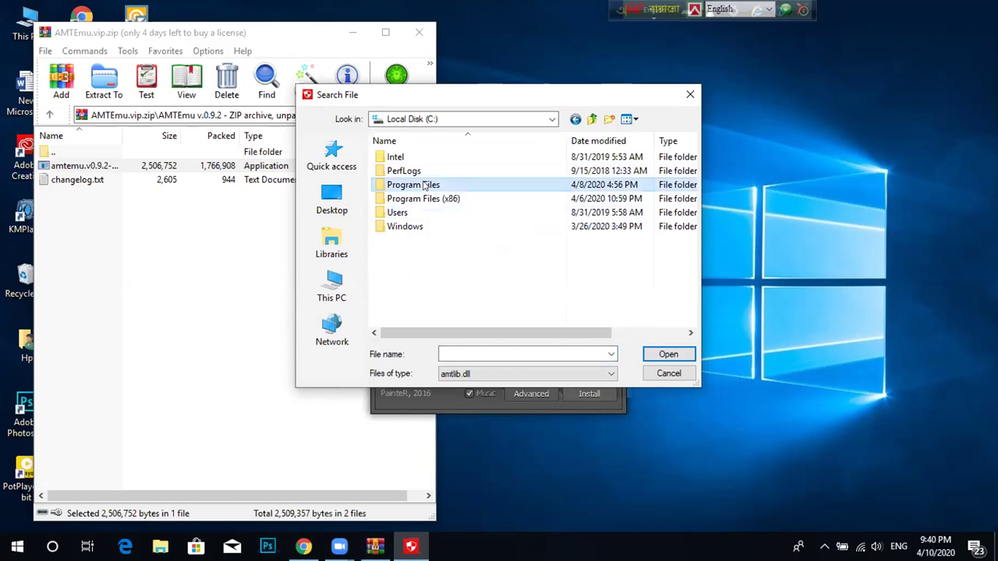
pyautogui.doubleClick(423, 185)
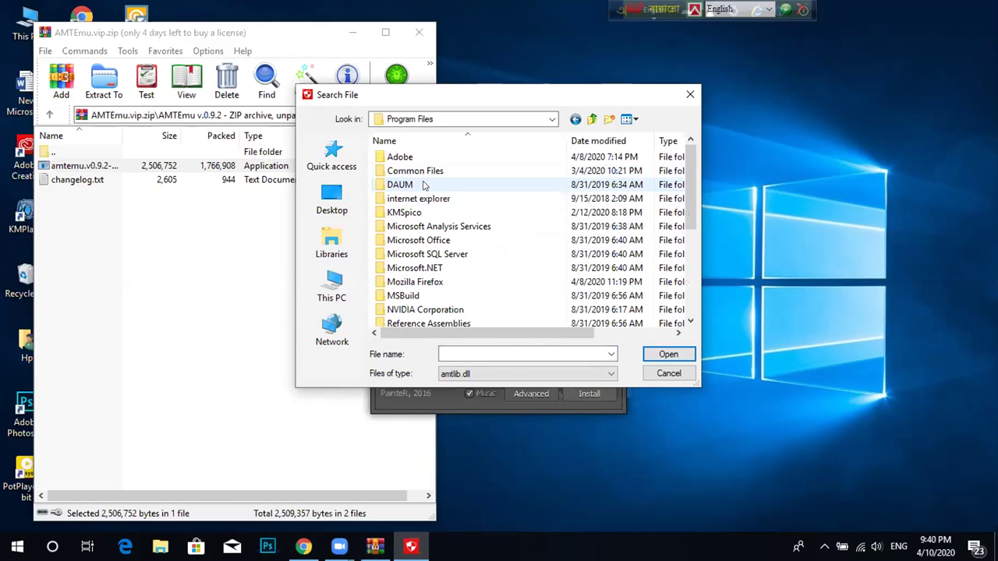
pyautogui.doubleClick(402, 159)
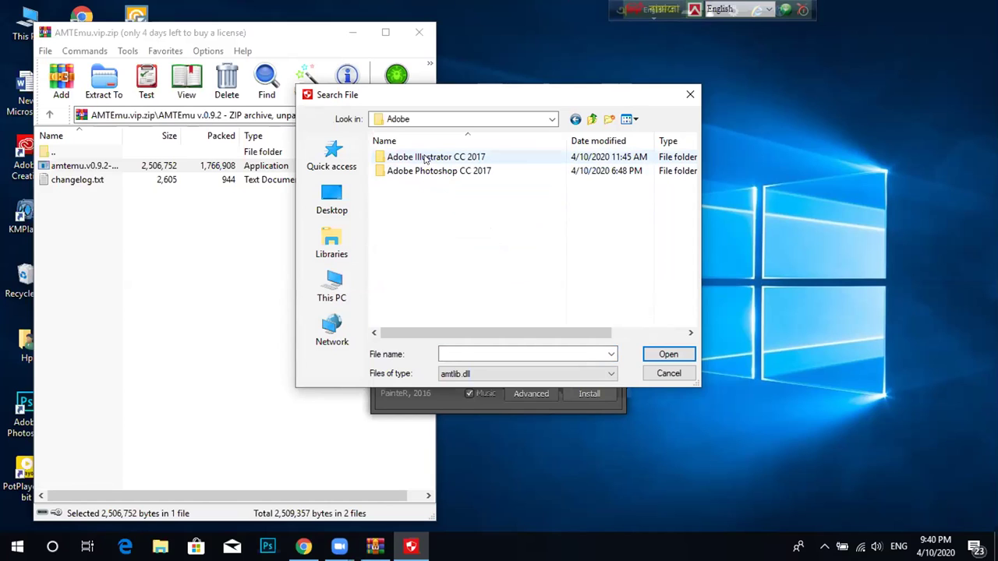
pyautogui.doubleClick(424, 157)
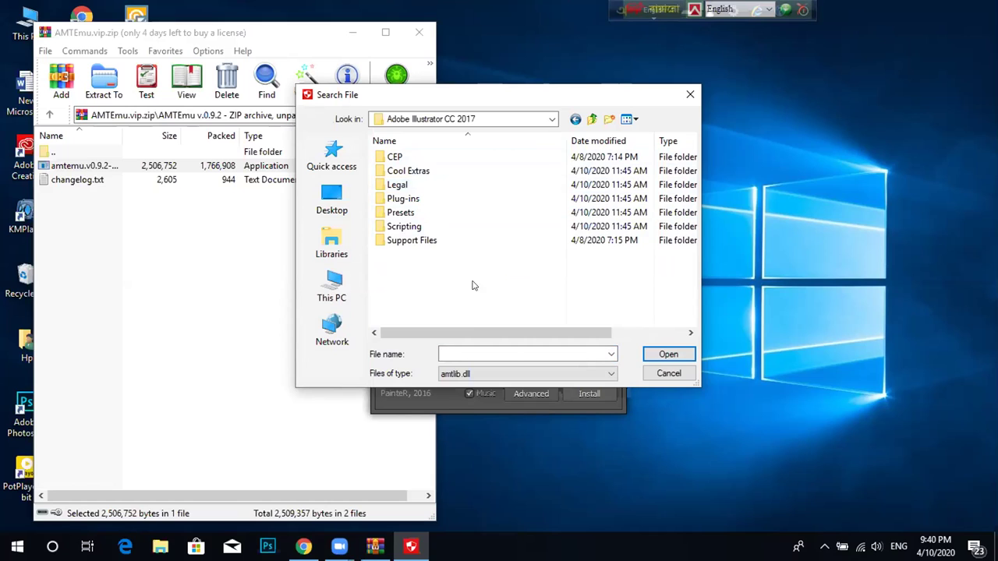
# Choose amtlib.dll in Support Files\Contents\Windows as the file to patch, and close AMTEmu.
pyautogui.doubleClick(402, 241)
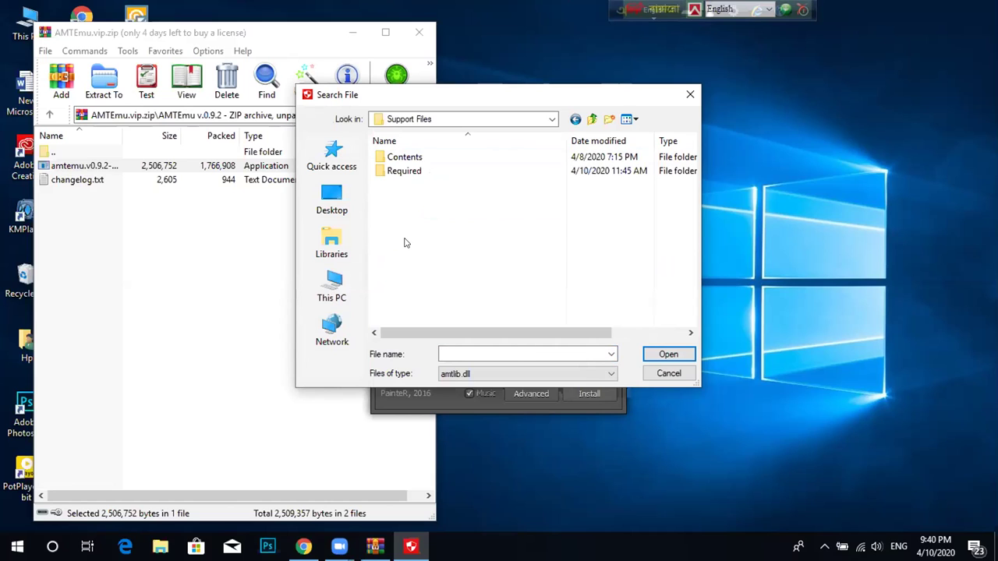
pyautogui.click(413, 158)
pyautogui.doubleClick(413, 159)
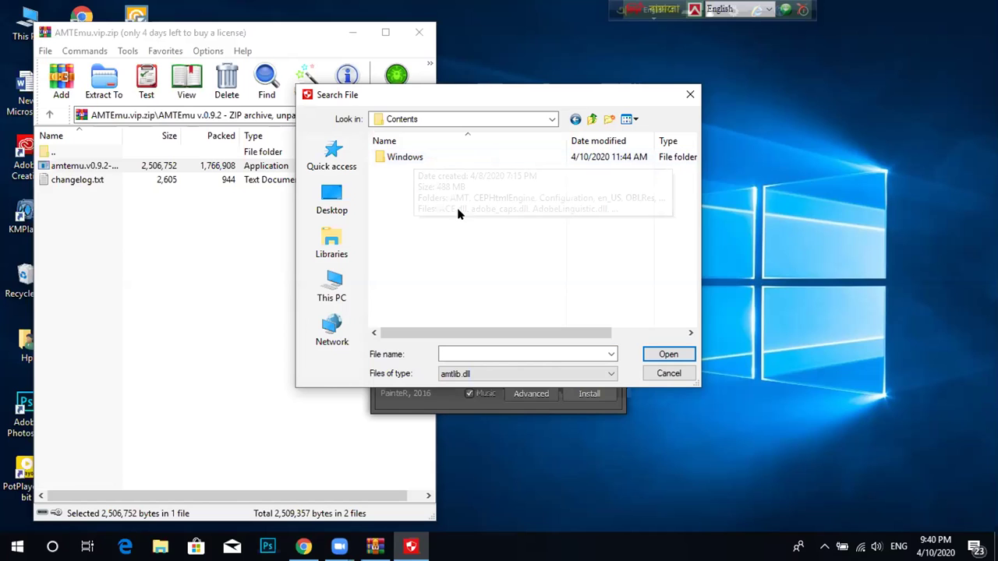
pyautogui.doubleClick(408, 157)
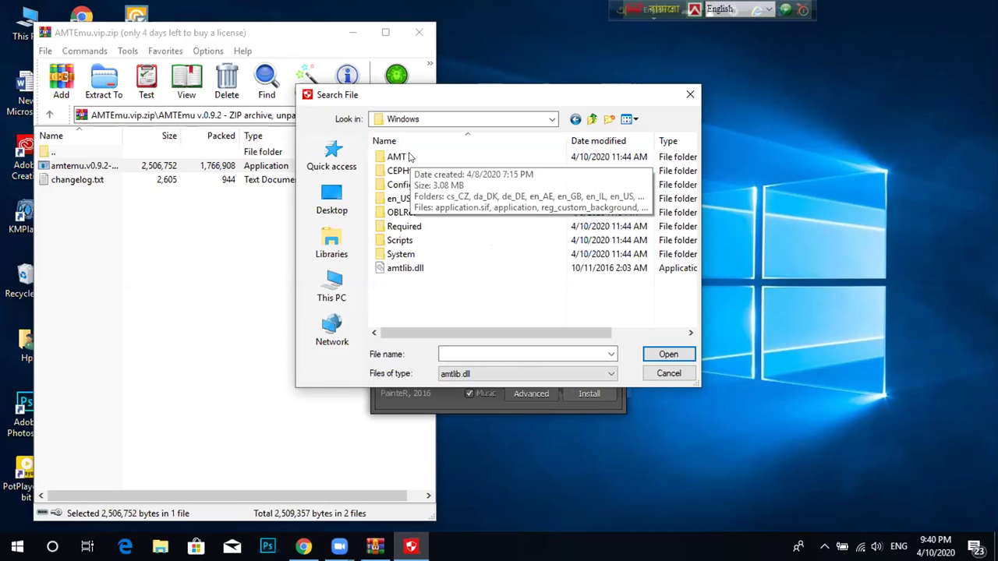
pyautogui.doubleClick(405, 268)
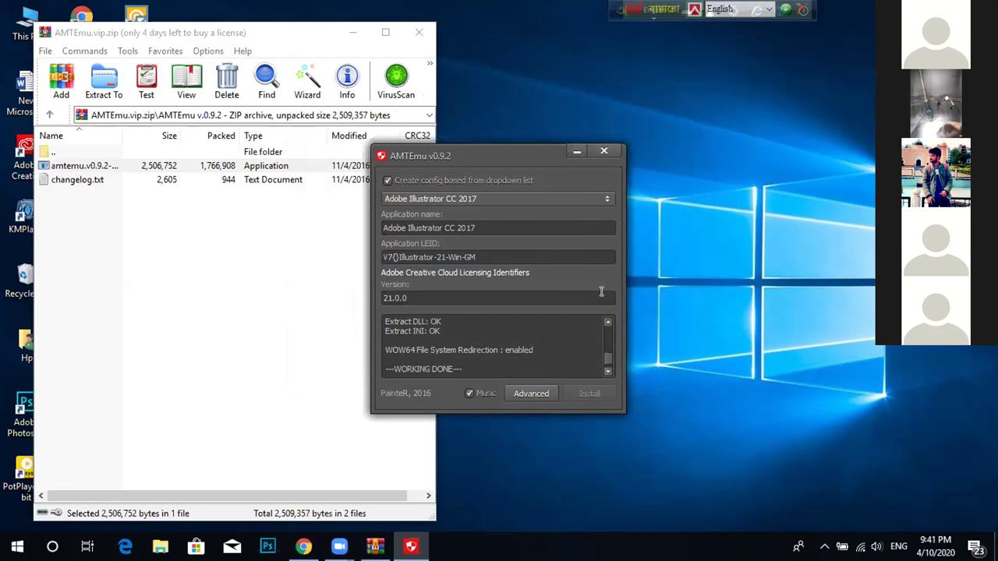
pyautogui.click(605, 151)
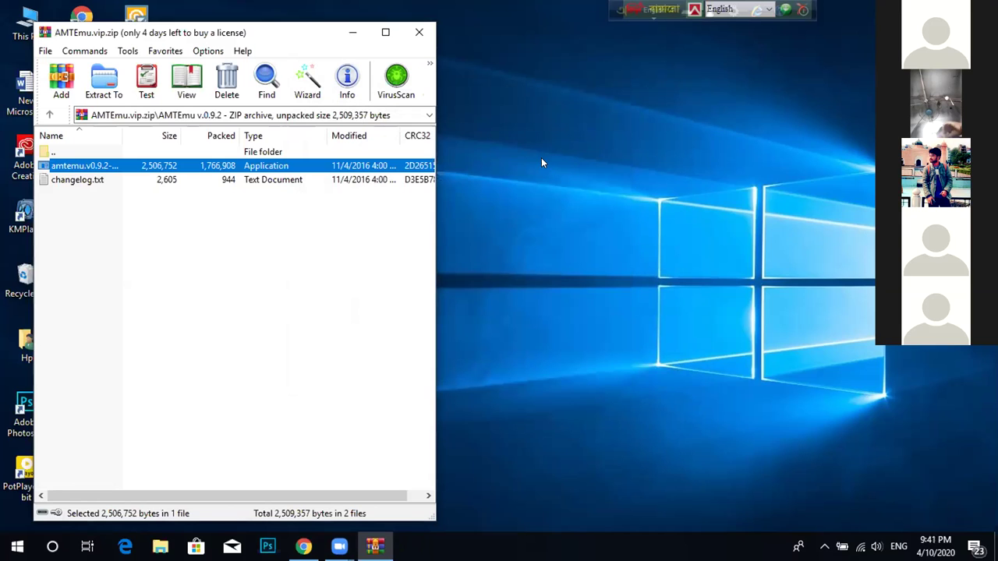
# Close the AMTEmu.vip archive, launch Adobe Photoshop and select the Adobe Illustrator CC 2017 shortcut on the desktop.
pyautogui.click(420, 32)
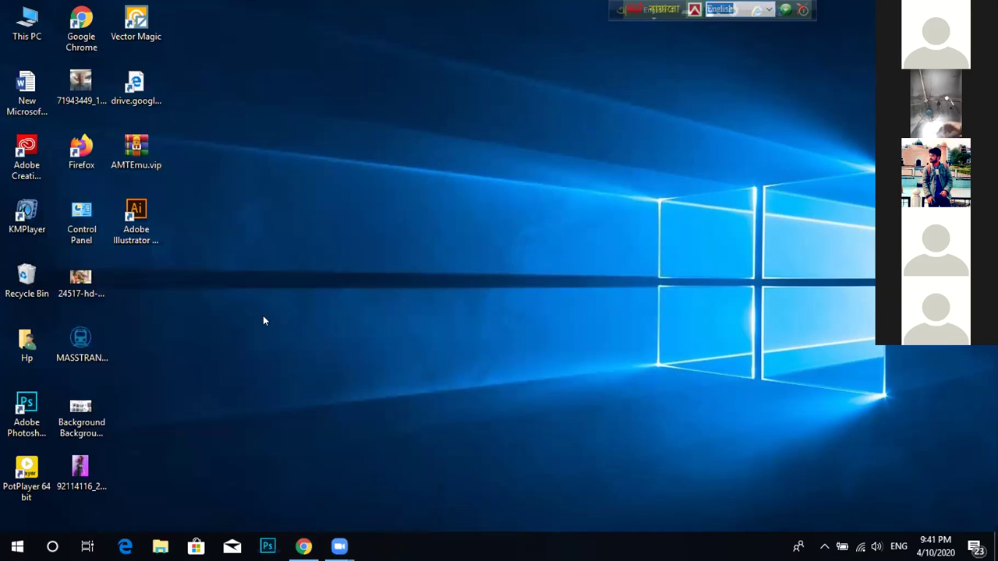
pyautogui.click(38, 418)
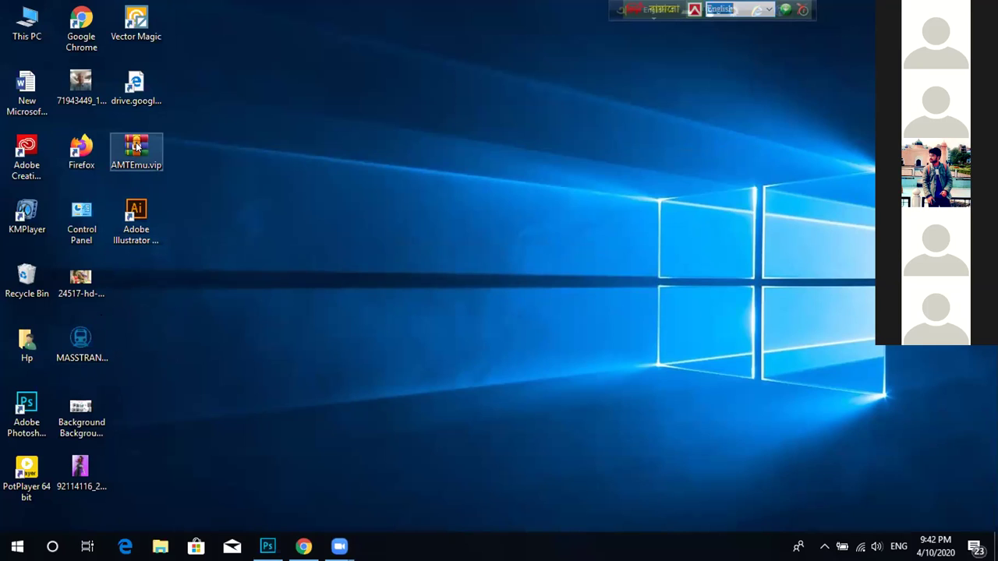
pyautogui.click(134, 216)
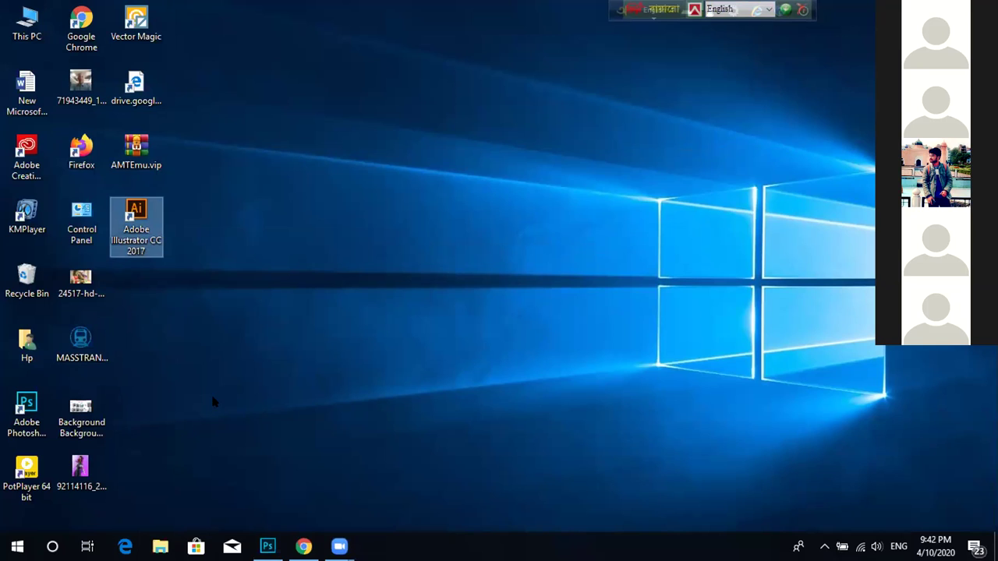
pyautogui.click(297, 161)
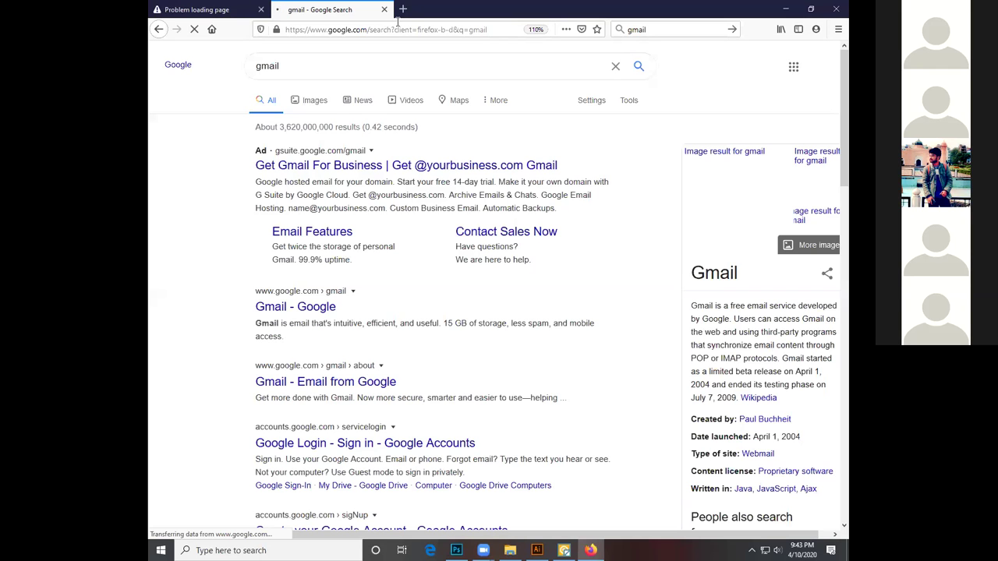
# Open Fiverr in a new browser tab, switch the account to selling and go to the Gigs page.
pyautogui.hotkey('ctrl', 't')
pyautogui.click(275, 251)
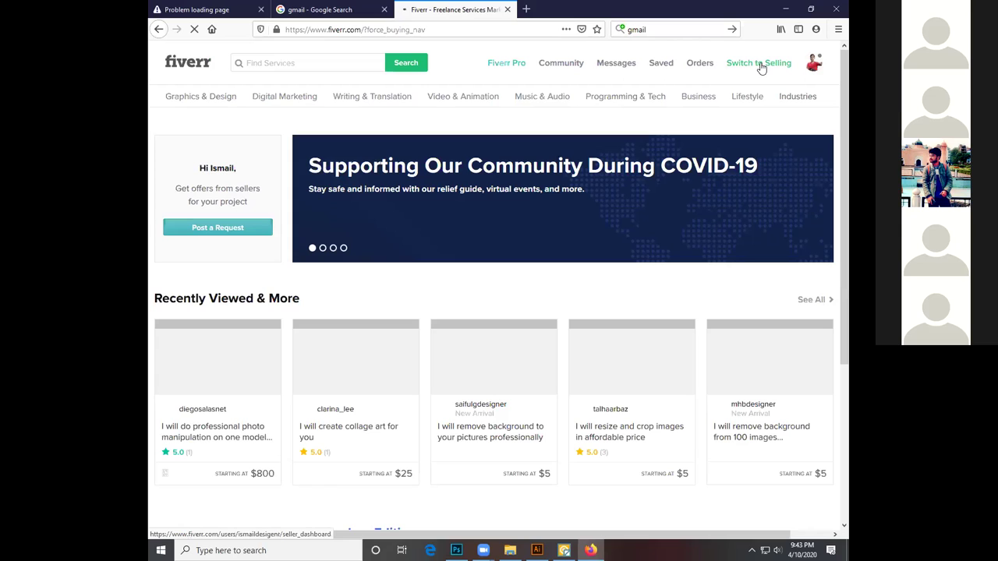
pyautogui.click(762, 67)
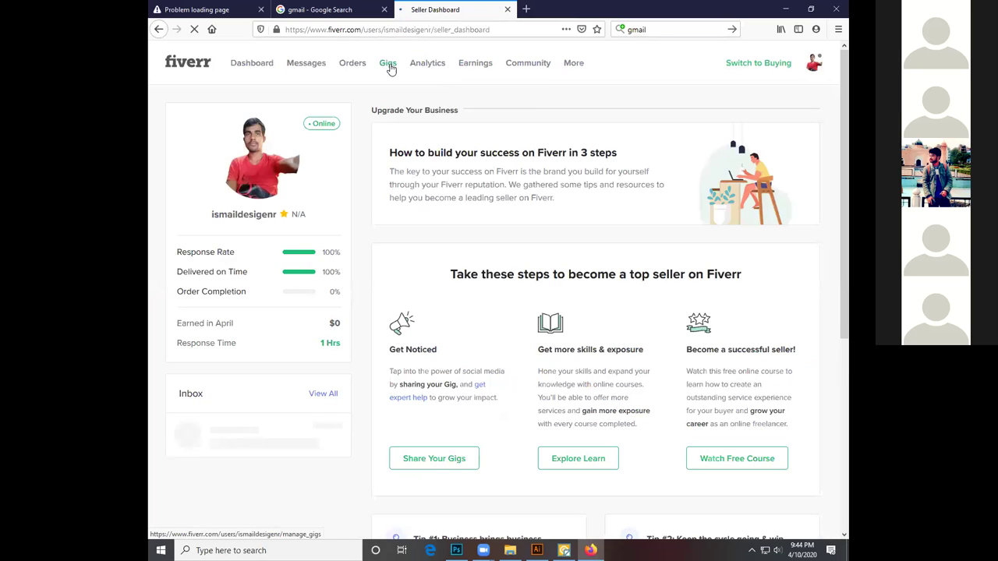
pyautogui.click(390, 70)
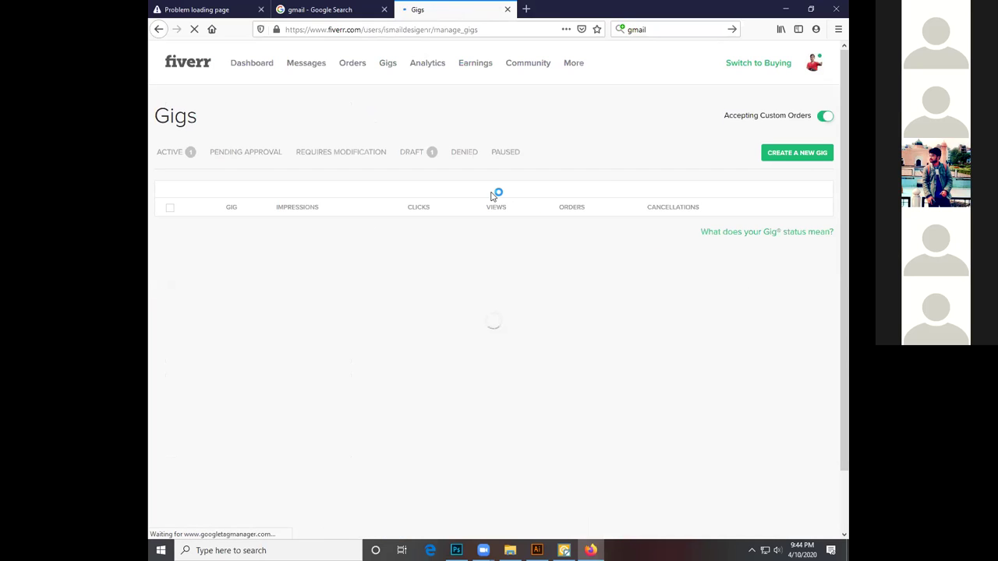
# Open the draft vector tracing gig for editing, then save its overview and continue to pricing.
pyautogui.click(411, 155)
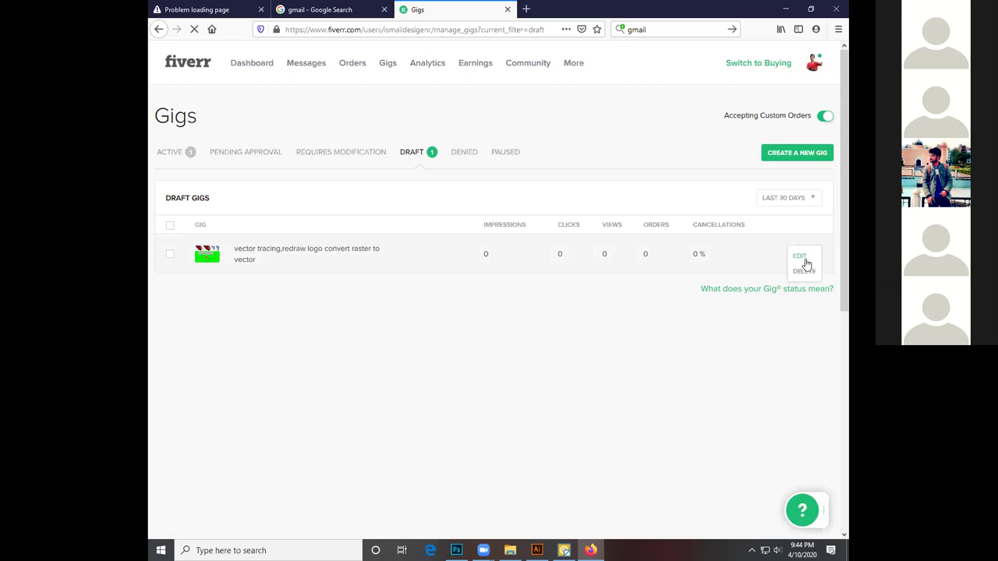
pyautogui.click(805, 258)
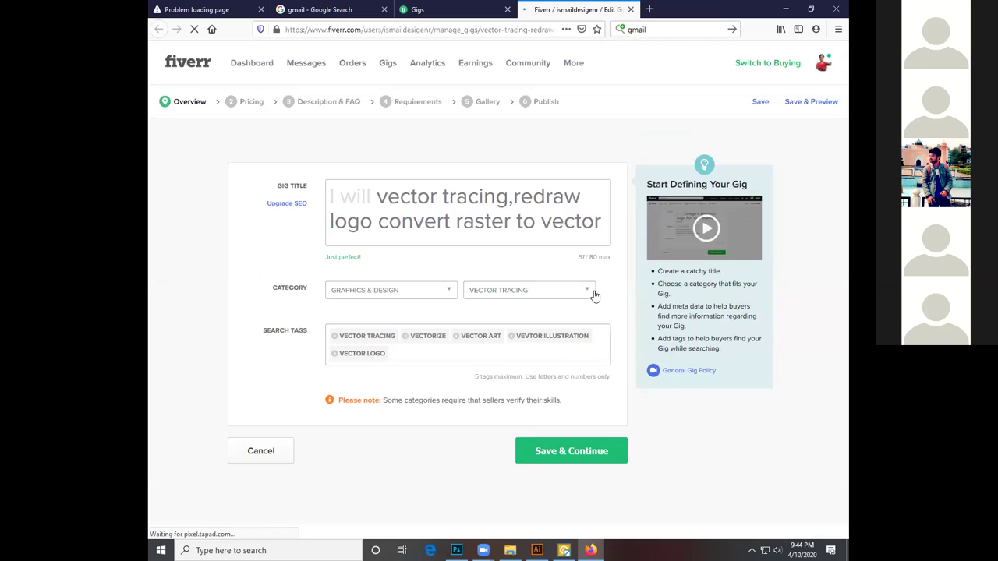
pyautogui.moveTo(594, 295)
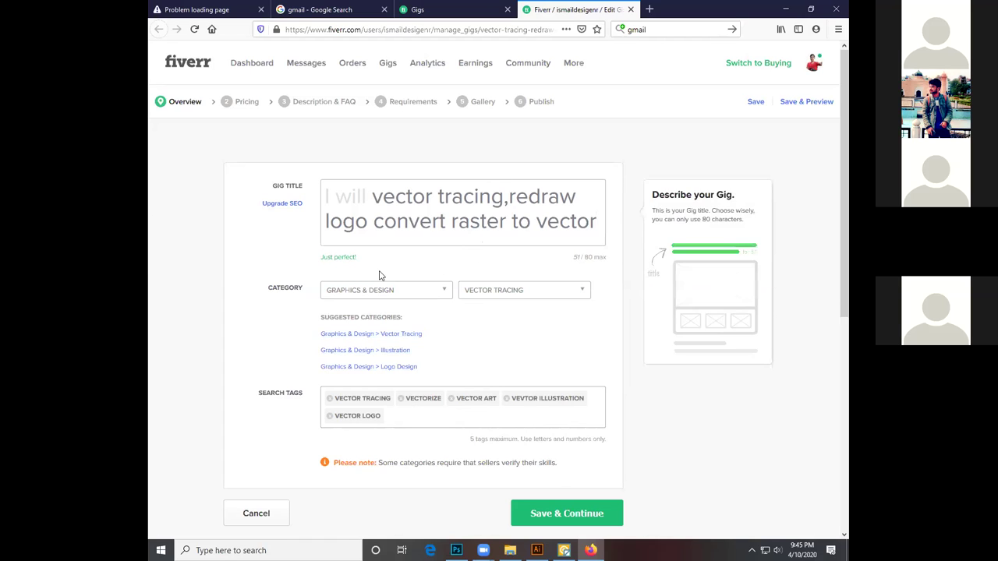
pyautogui.click(574, 518)
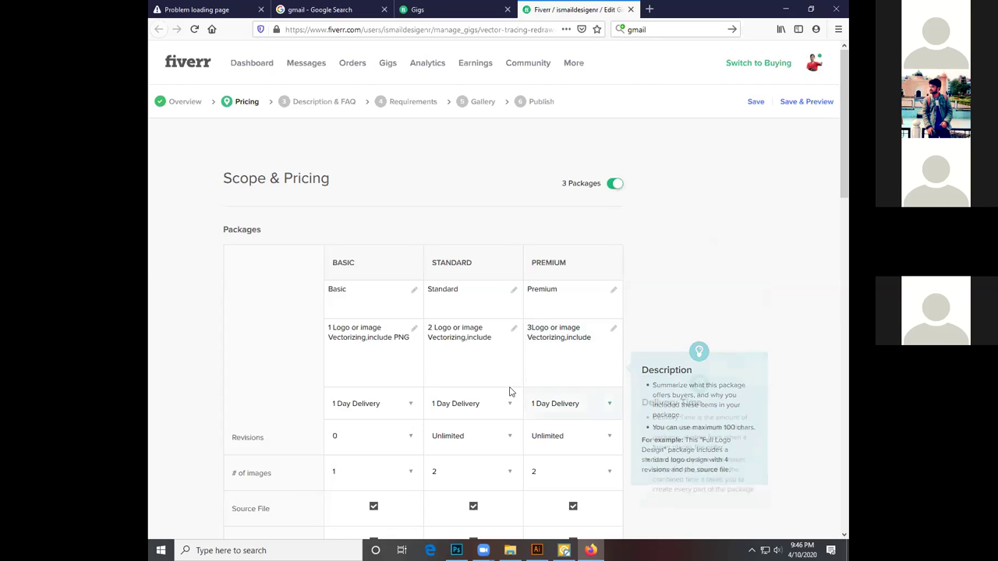
# Review the draft gig's package scope, prices and extra services, and save the pricing to continue.
pyautogui.scroll(-3, 569, 409)
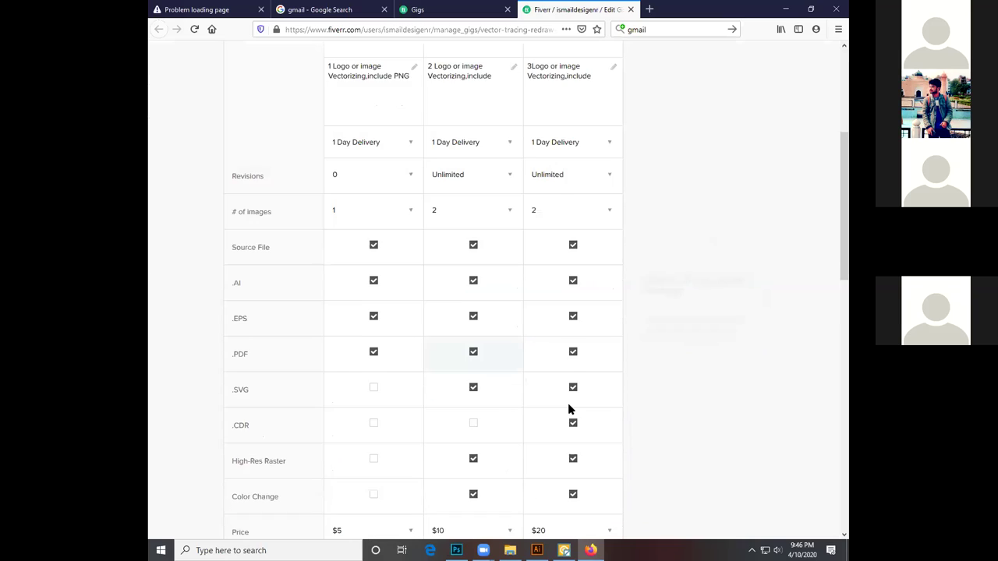
pyautogui.scroll(-5, 570, 409)
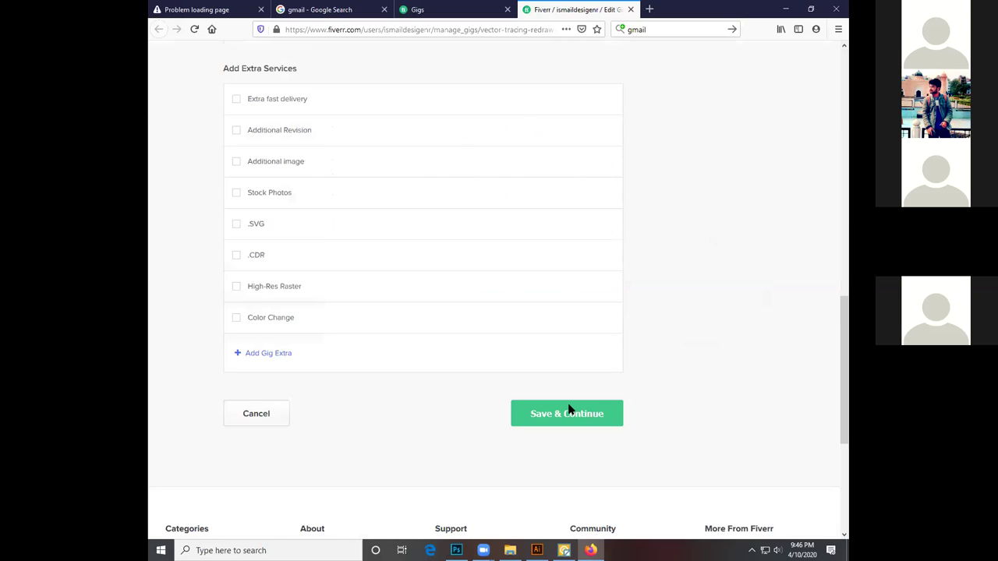
pyautogui.scroll(3, 570, 410)
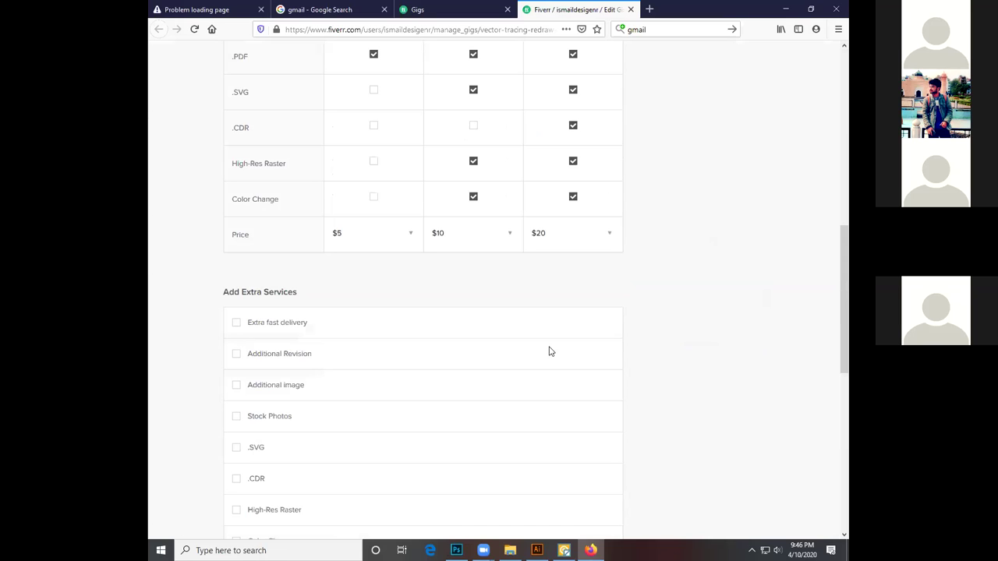
pyautogui.scroll(3, 586, 409)
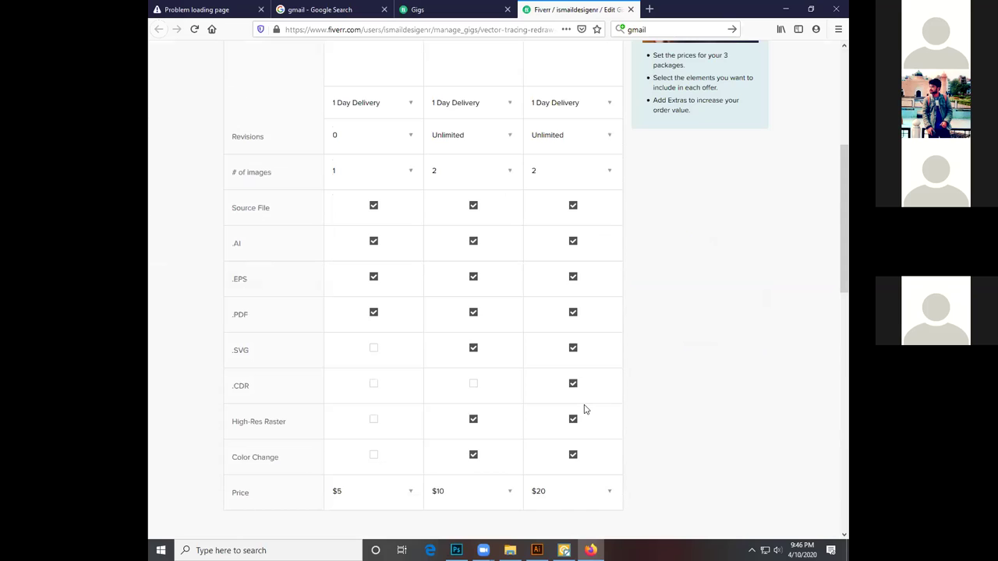
pyautogui.scroll(-5, 569, 414)
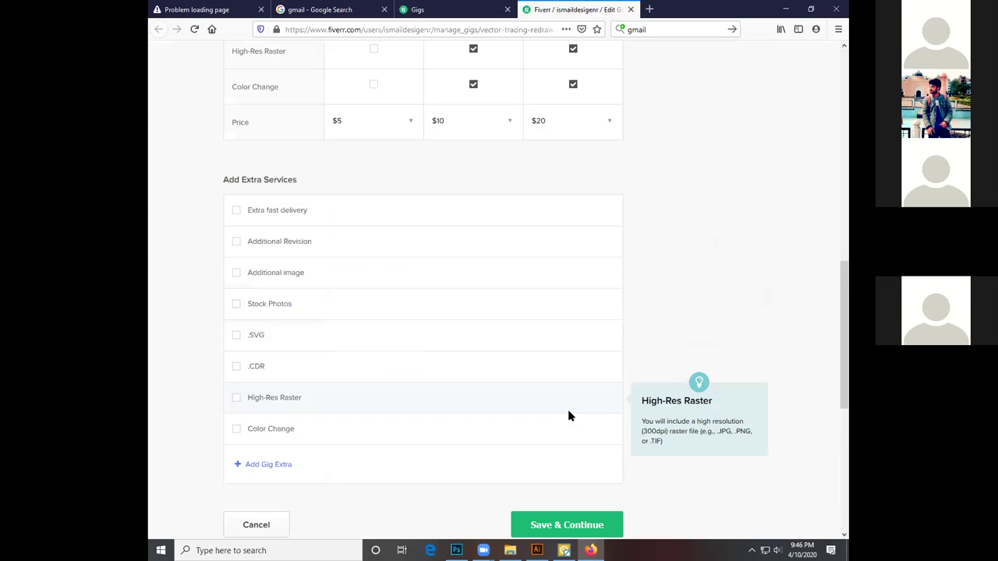
pyautogui.scroll(-2, 568, 416)
pyautogui.click(569, 416)
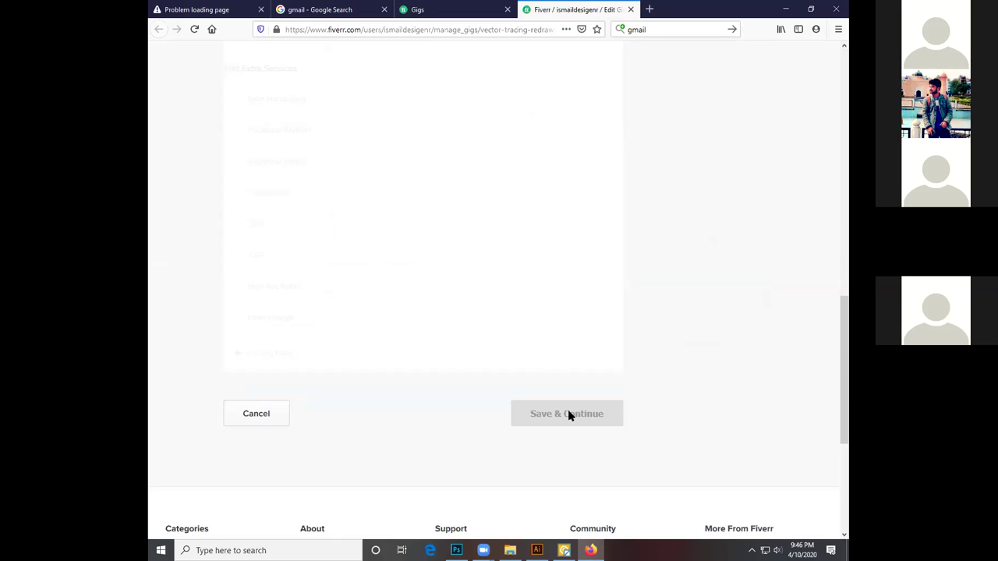
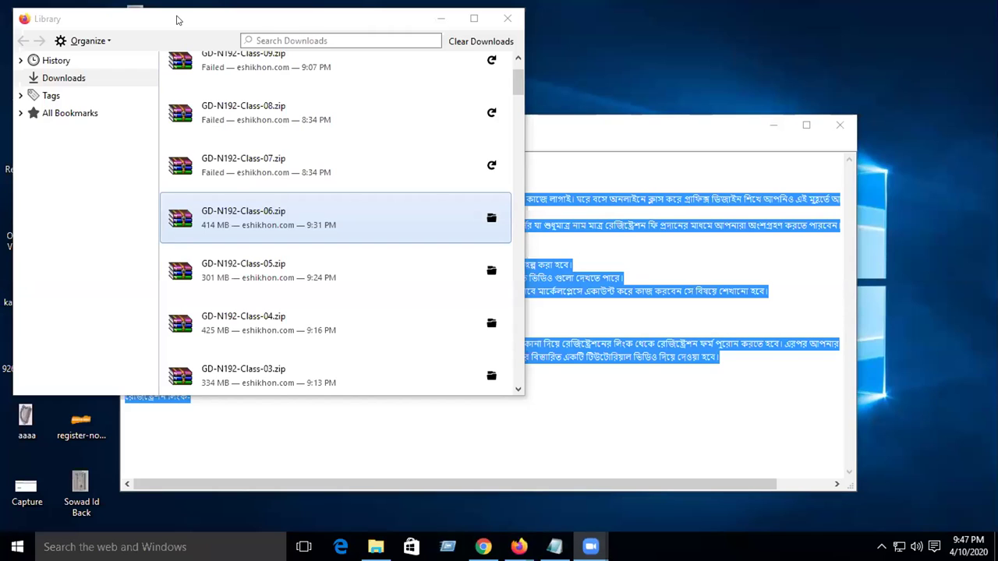
# Close the Firefox Library window, minimise the Notepad document, and open This PC and move its window aside.
pyautogui.click(507, 18)
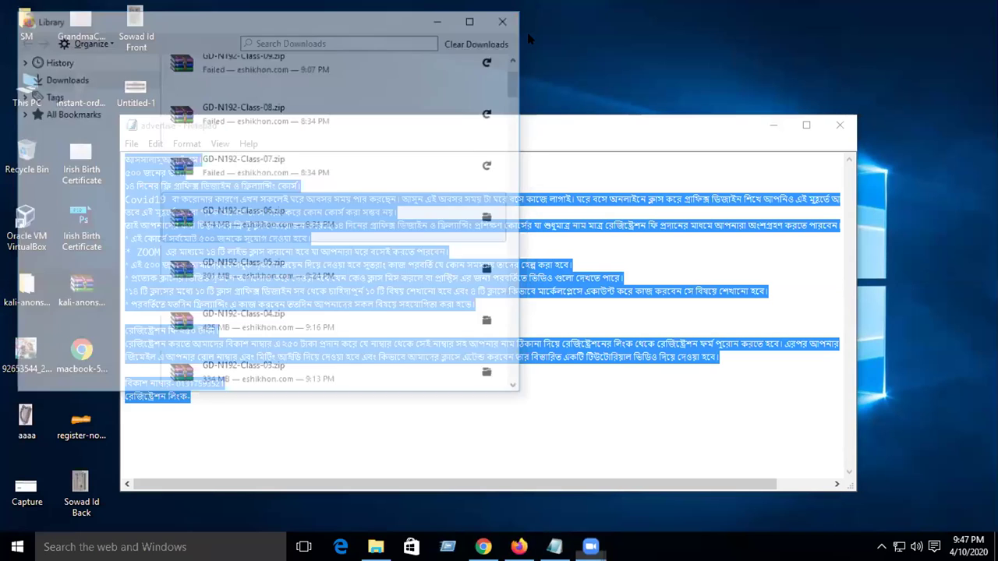
pyautogui.click(781, 125)
pyautogui.doubleClick(27, 100)
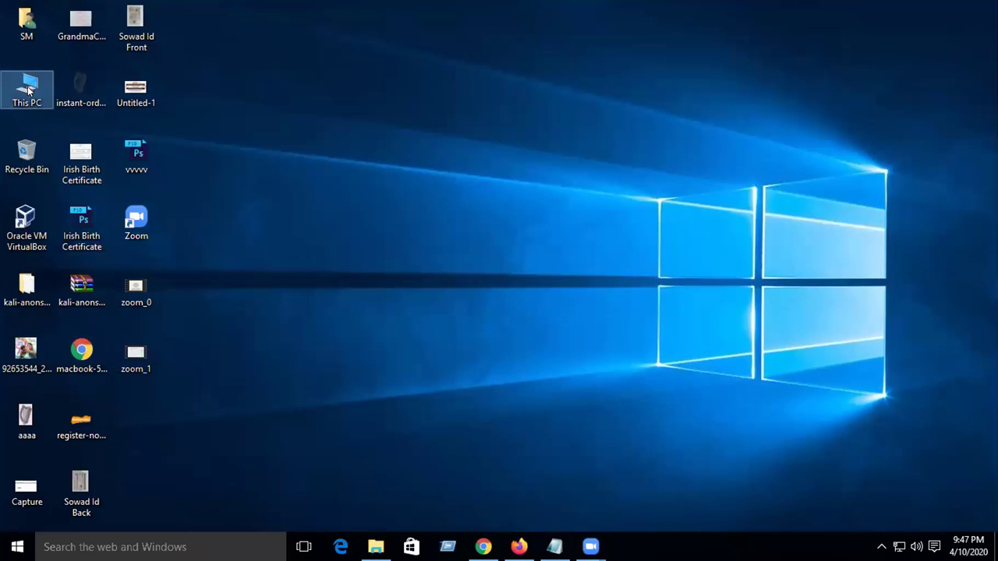
pyautogui.click(781, 49)
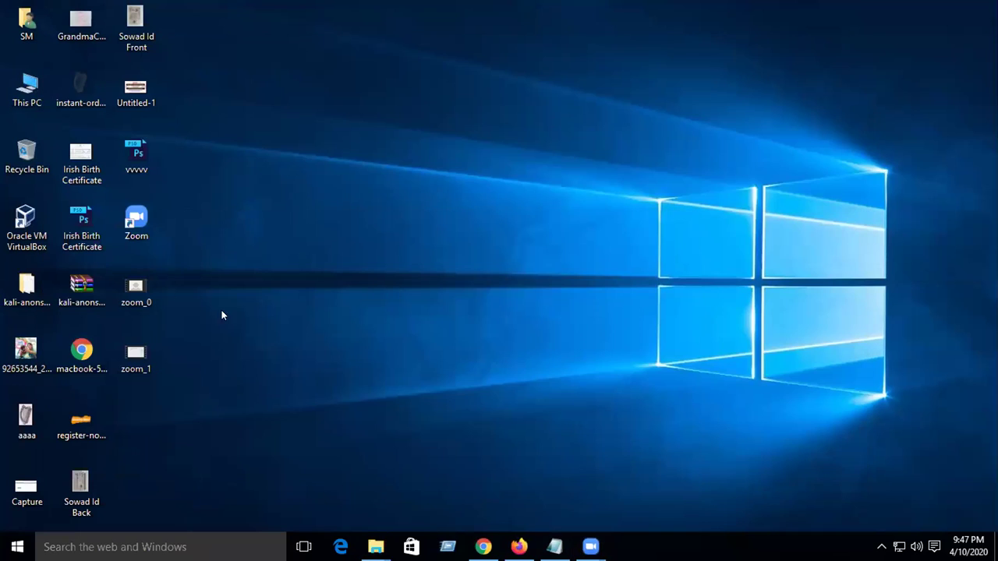
pyautogui.doubleClick(12, 94)
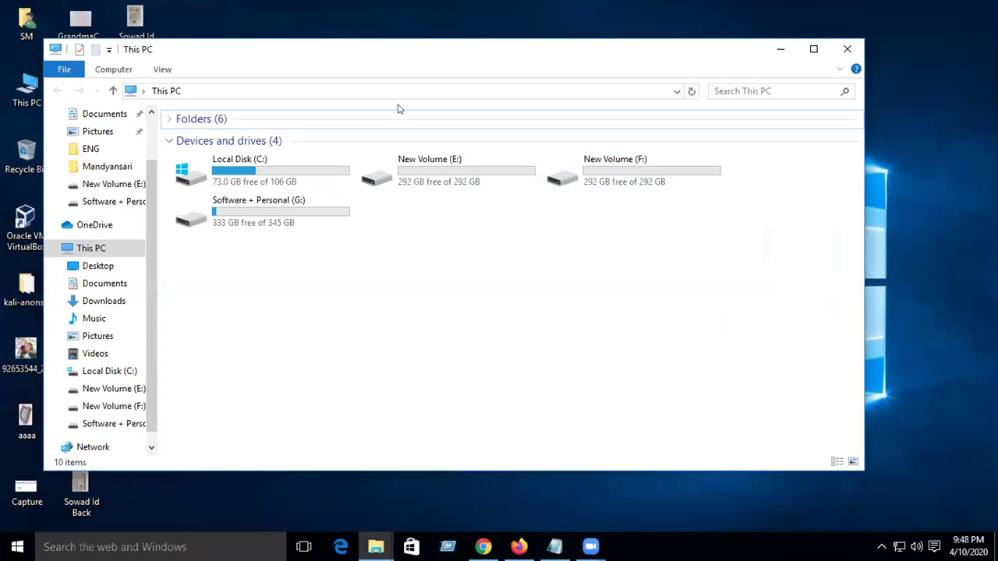
pyautogui.moveTo(364, 64); pyautogui.dragTo(670, 69)
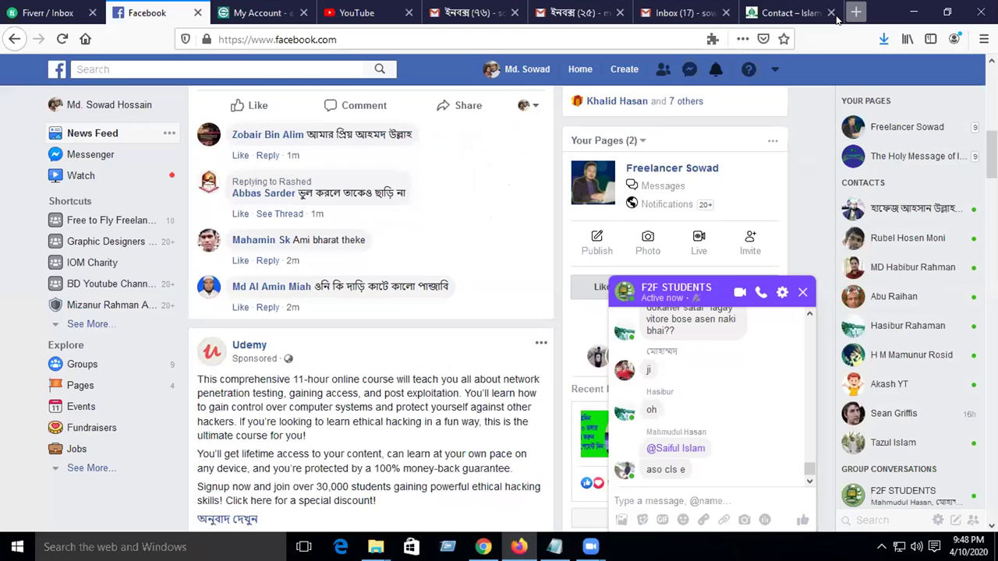
# Switch to Firefox, open google.com in a new tab and search for "logo maker".
pyautogui.hotkey('ctrl', 't')
pyautogui.write('google.com')
pyautogui.press('Return')
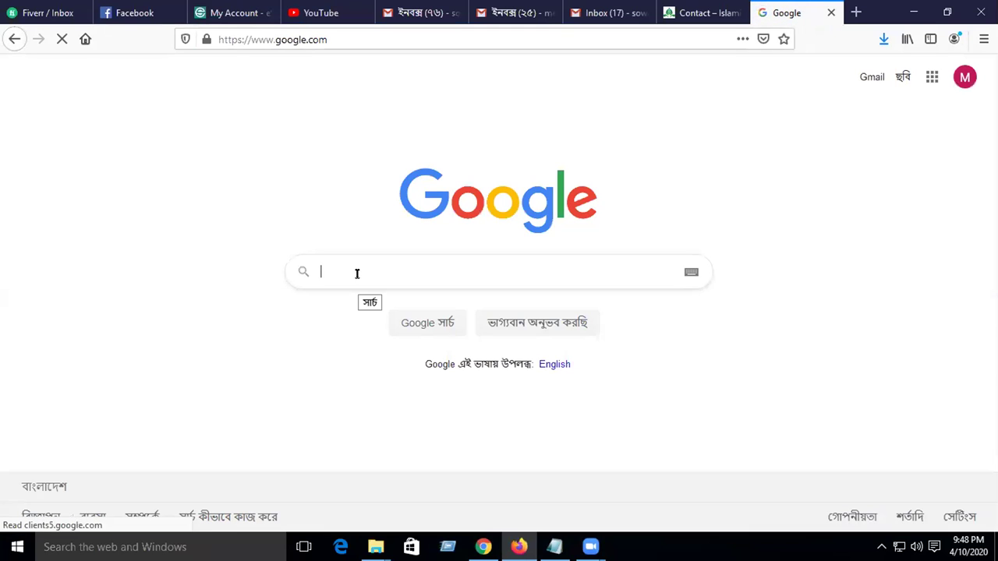
pyautogui.write('logo')
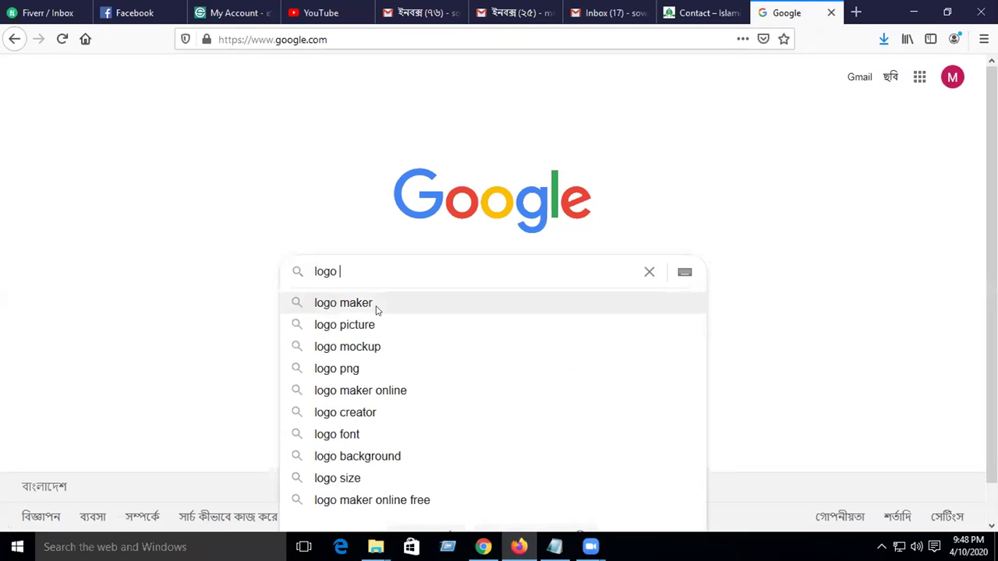
pyautogui.click(374, 304)
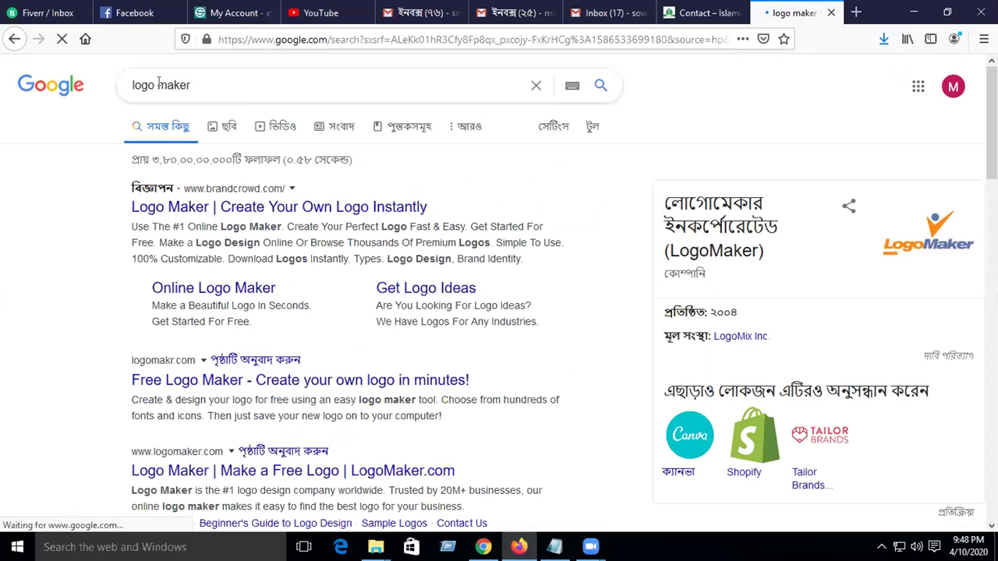
# Shorten the Google search to "logo" and show the image results.
pyautogui.doubleClick(163, 85)
pyautogui.press('BackSpace')
pyautogui.press('BackSpace')
pyautogui.press('Return')
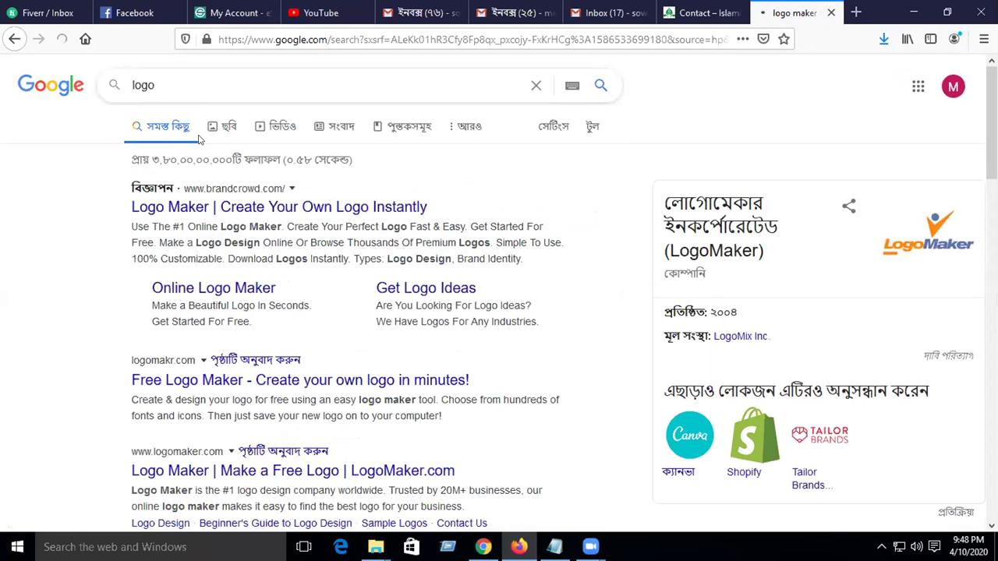
pyautogui.click(226, 127)
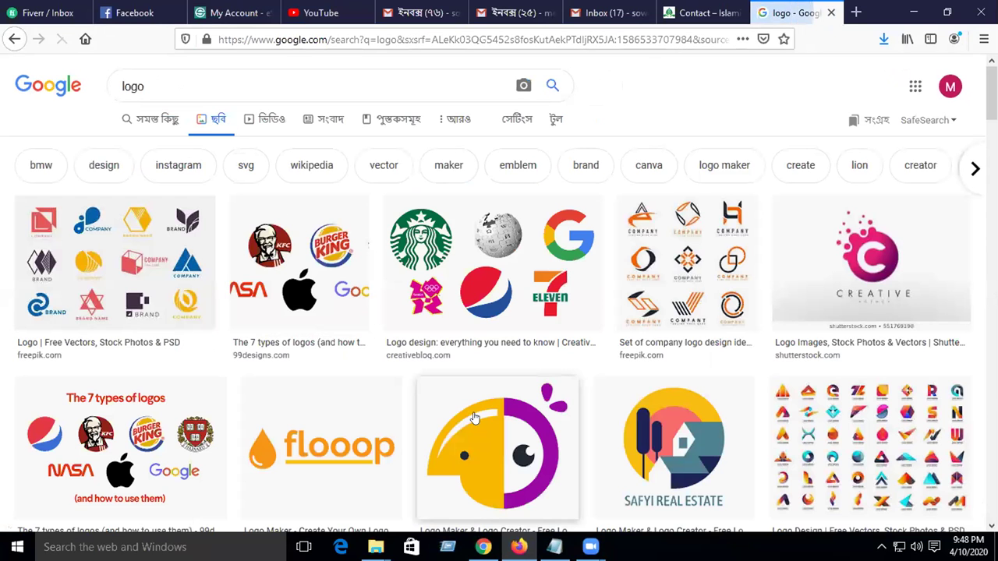
# Open the yellow and purple bird logo from the image results and save it to the Desktop as index.
pyautogui.click(476, 420)
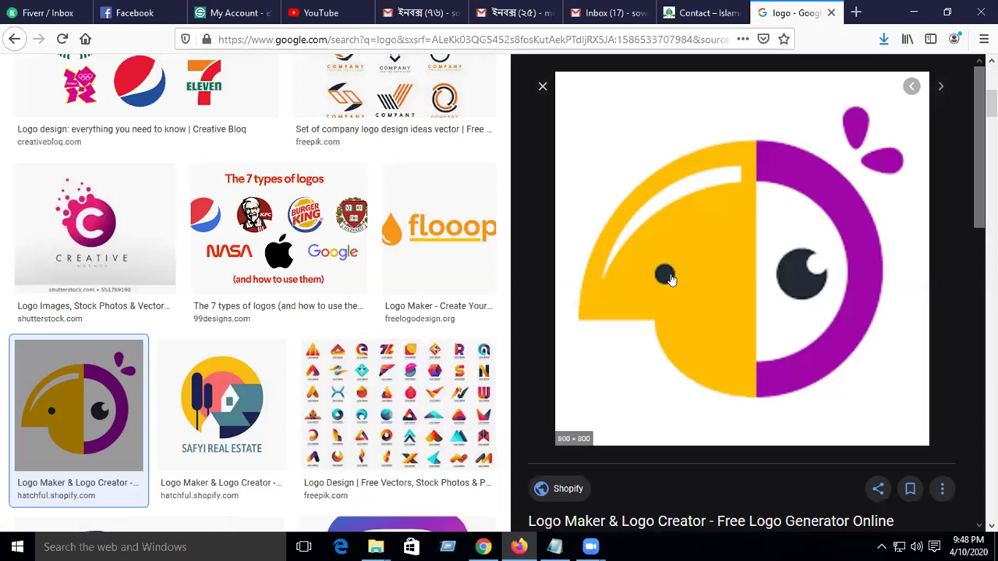
pyautogui.rightClick(676, 262)
pyautogui.click(713, 391)
pyautogui.rightClick(439, 265)
pyautogui.click(485, 312)
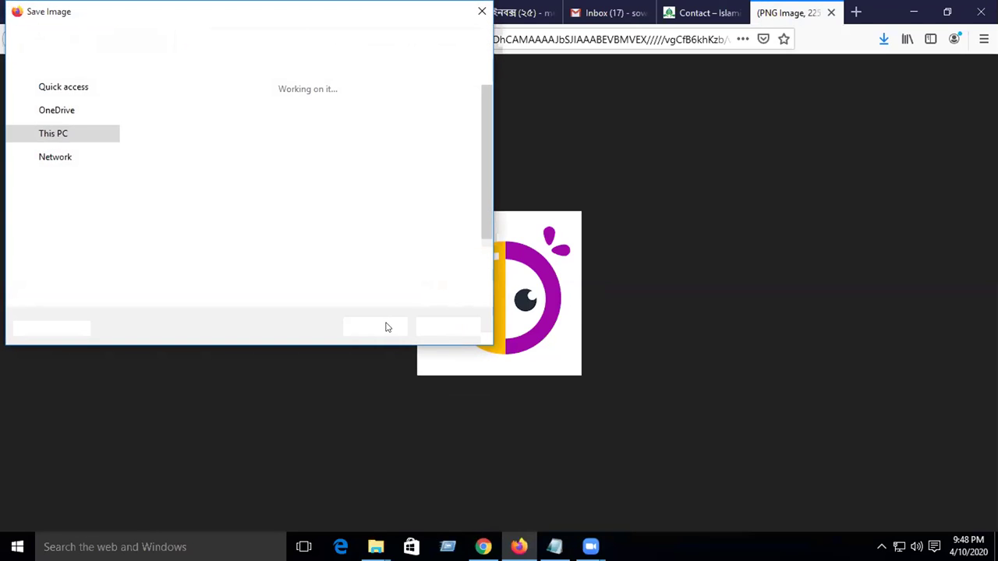
pyautogui.write('makes')
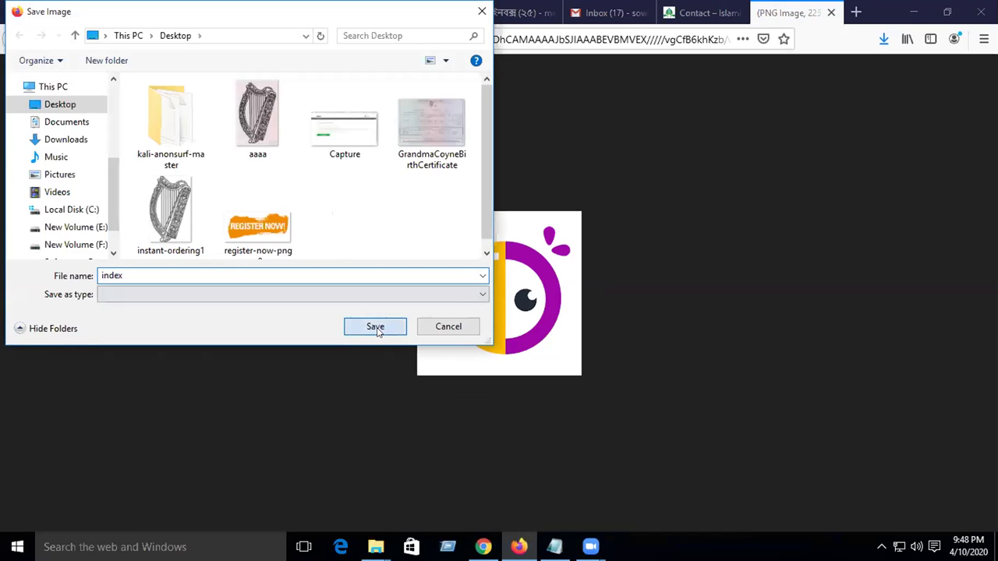
pyautogui.click(374, 326)
# Show the downloaded index image in its folder, minimise Firefox and move the folder window aside to uncover the desktop icons.
pyautogui.click(883, 39)
pyautogui.click(872, 72)
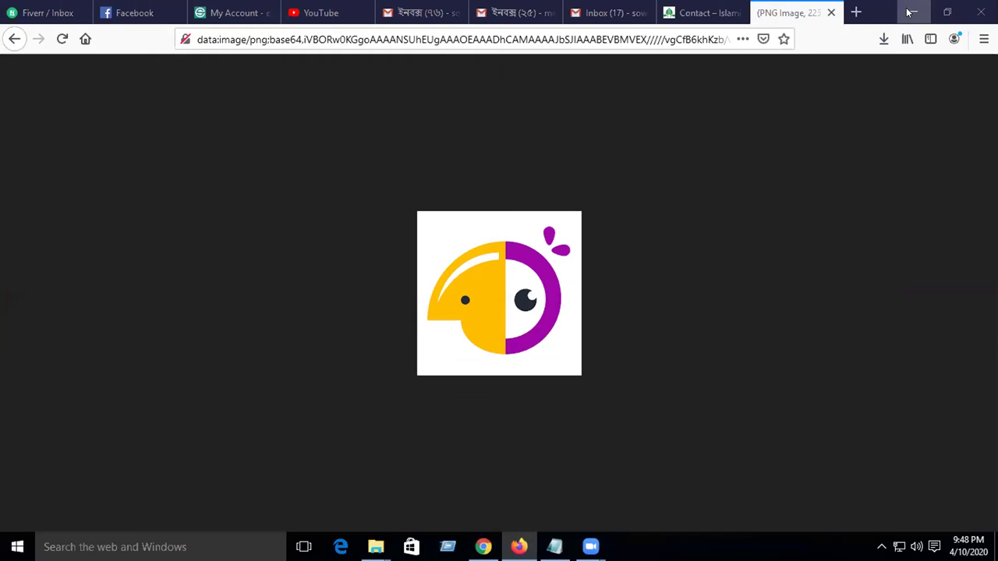
pyautogui.click(909, 12)
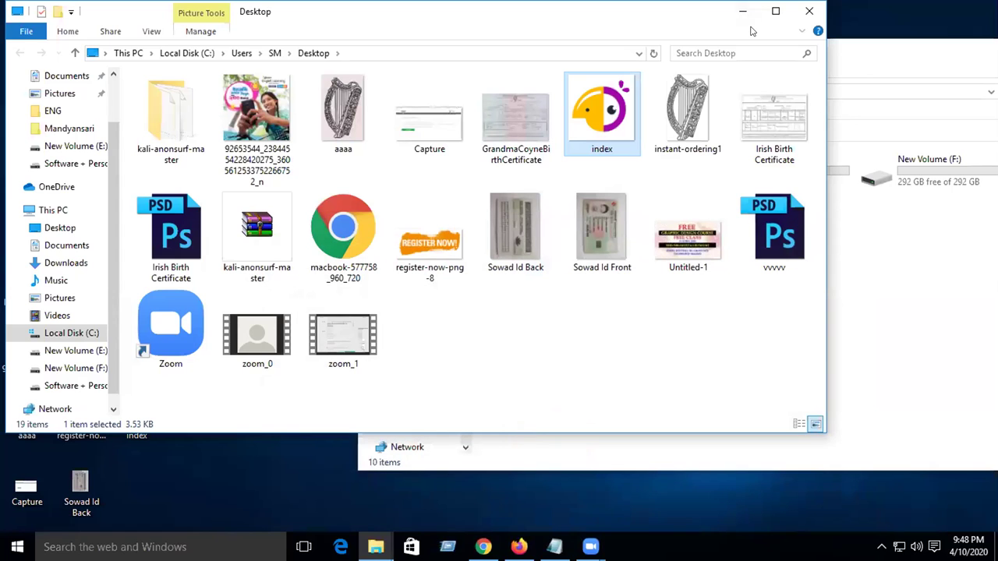
pyautogui.moveTo(751, 29); pyautogui.dragTo(997, 80)
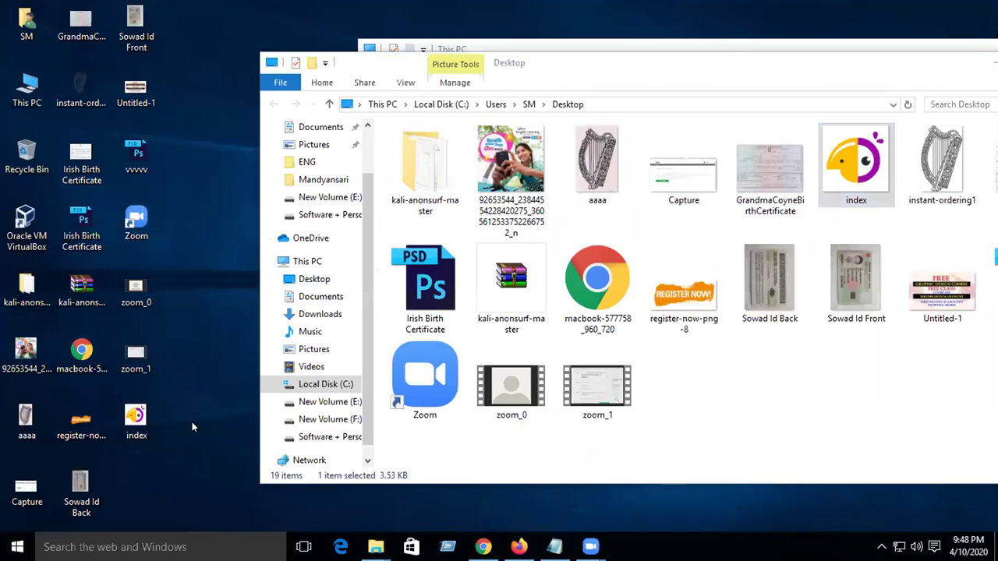
# Launch Vector Magic and load the index logo image from the Desktop into it.
pyautogui.press('super')
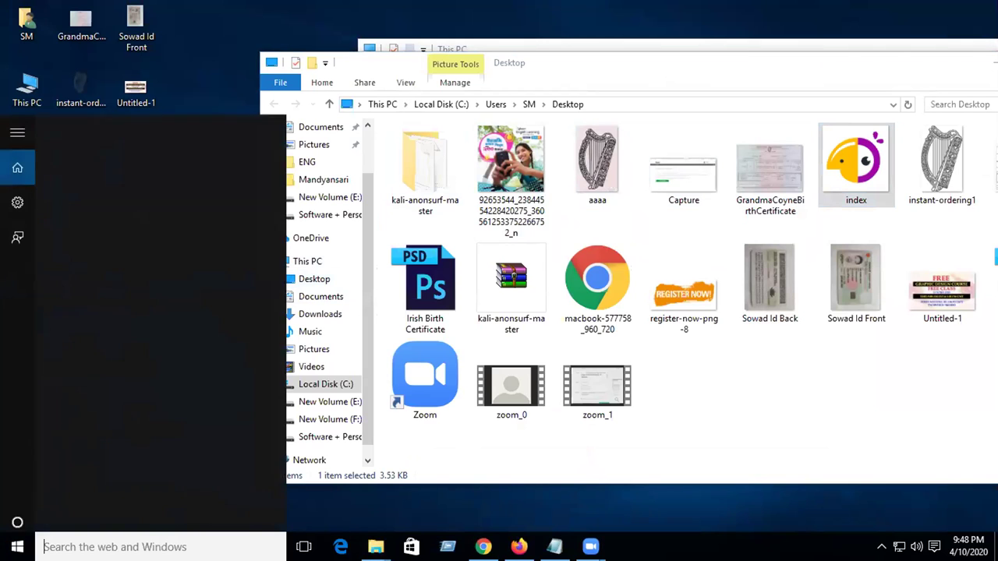
pyautogui.write('vec')
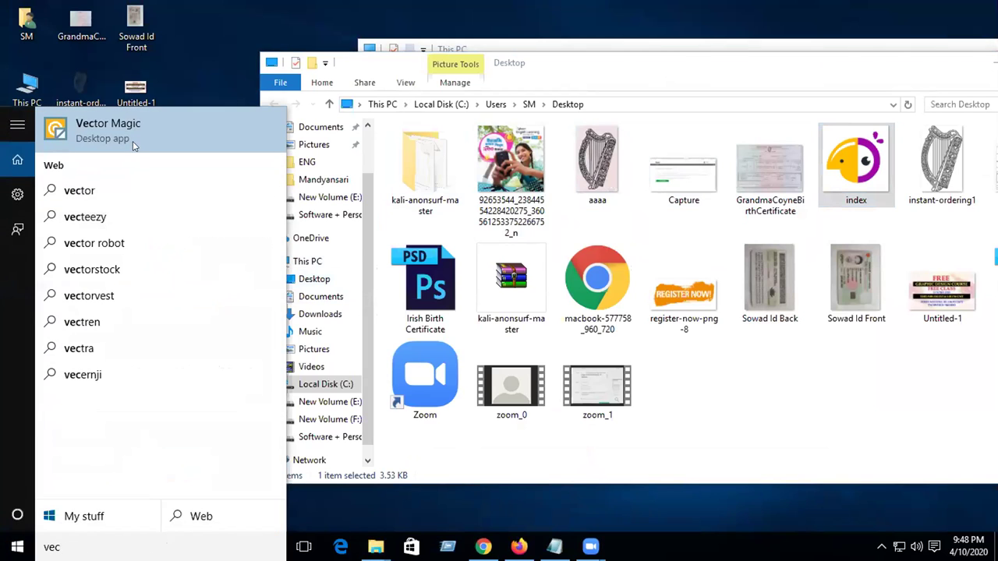
pyautogui.click(133, 138)
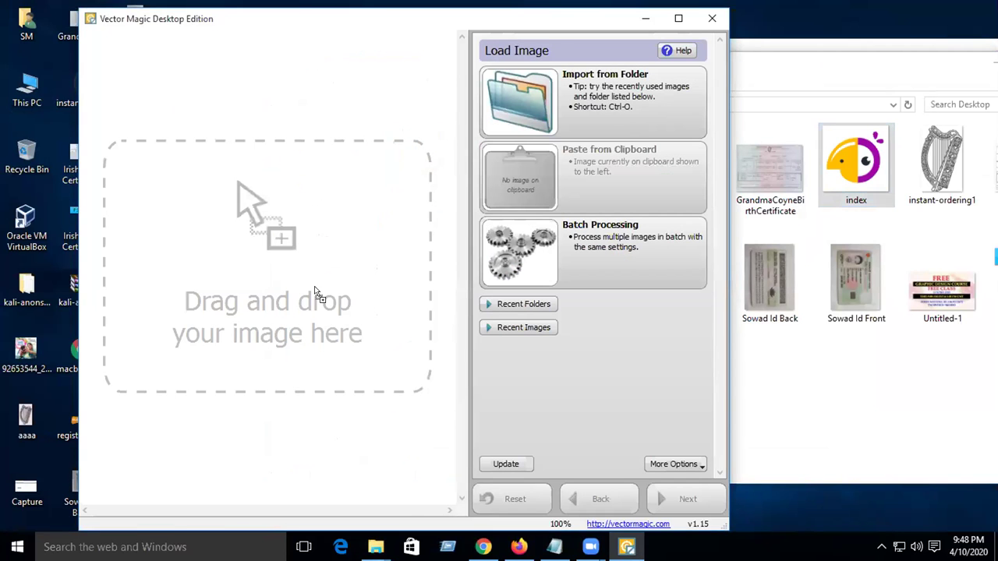
pyautogui.moveTo(316, 292); pyautogui.dragTo(300, 240)
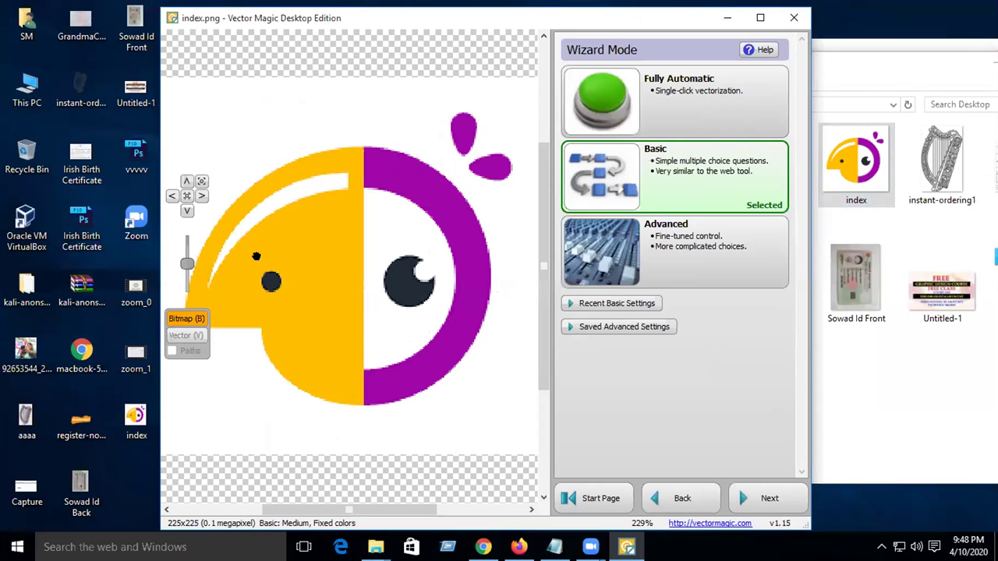
# Examine the edges of the bird logo bitmap at different magnifications in the preview.
pyautogui.scroll(-2, 255, 257)
pyautogui.scroll(2, 231, 230)
pyautogui.scroll(1, 231, 231)
pyautogui.scroll(-3, 230, 231)
pyautogui.scroll(2, 230, 231)
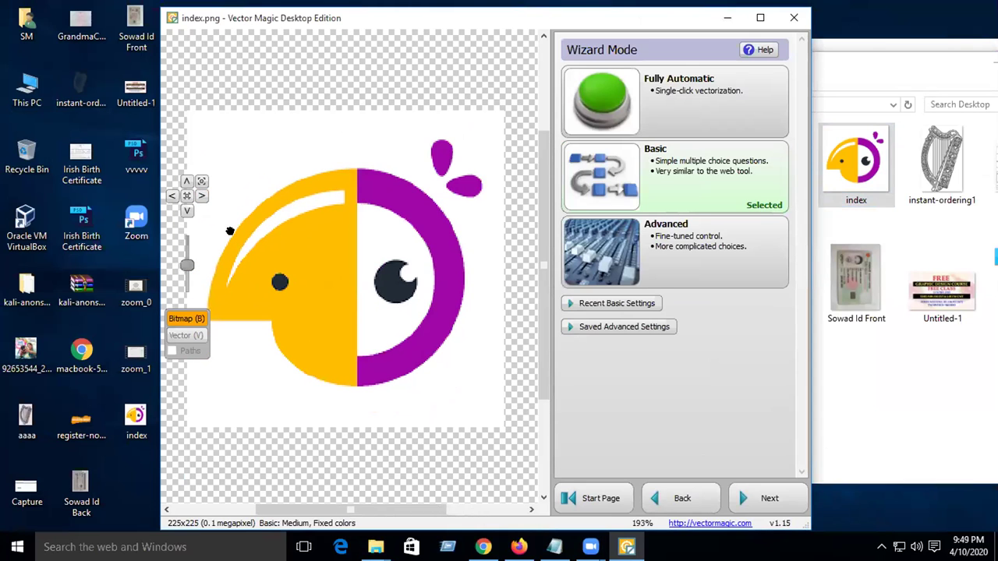
pyautogui.scroll(1, 348, 217)
pyautogui.scroll(1, 349, 217)
pyautogui.scroll(-4, 348, 217)
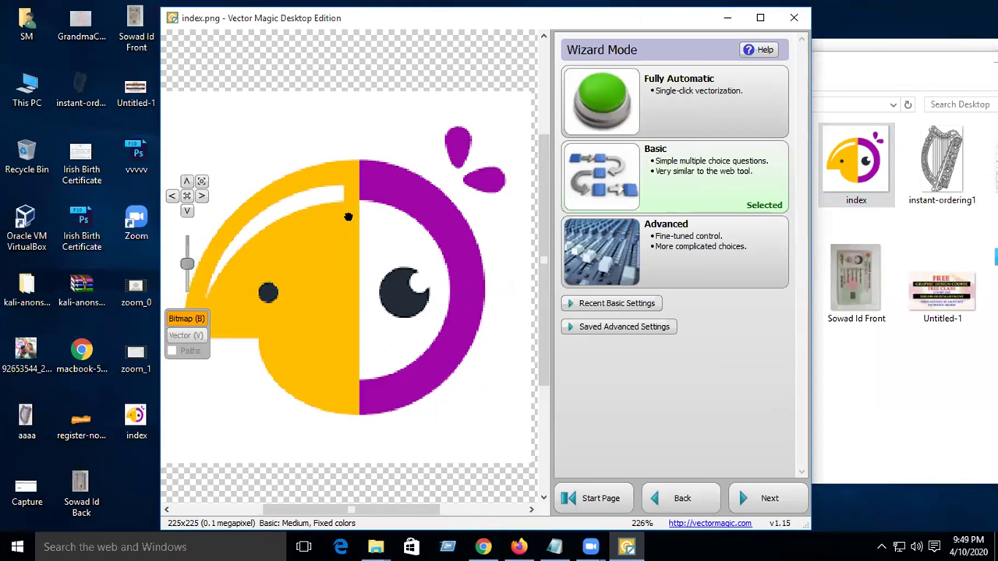
pyautogui.scroll(2, 290, 213)
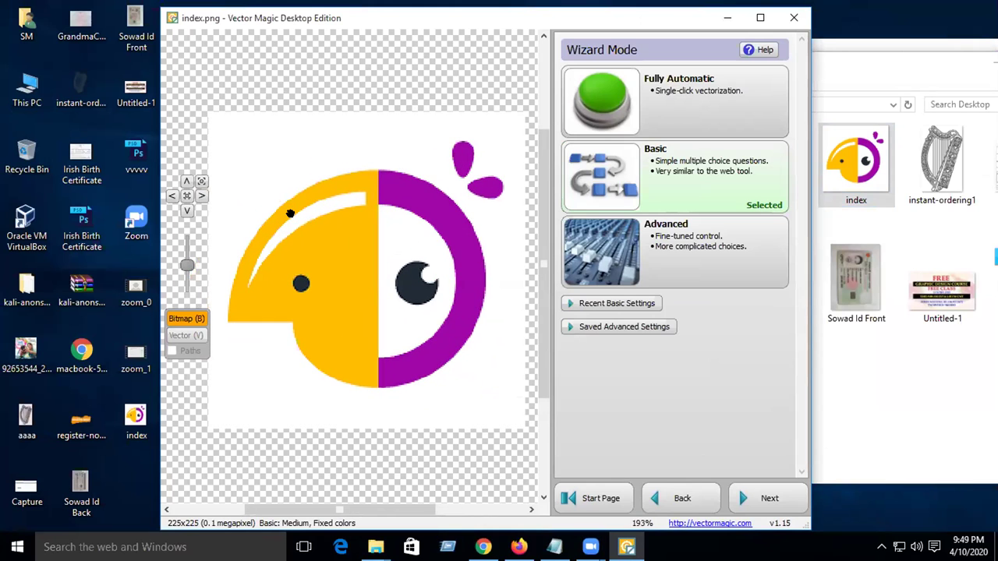
pyautogui.scroll(1, 373, 214)
pyautogui.scroll(1, 372, 213)
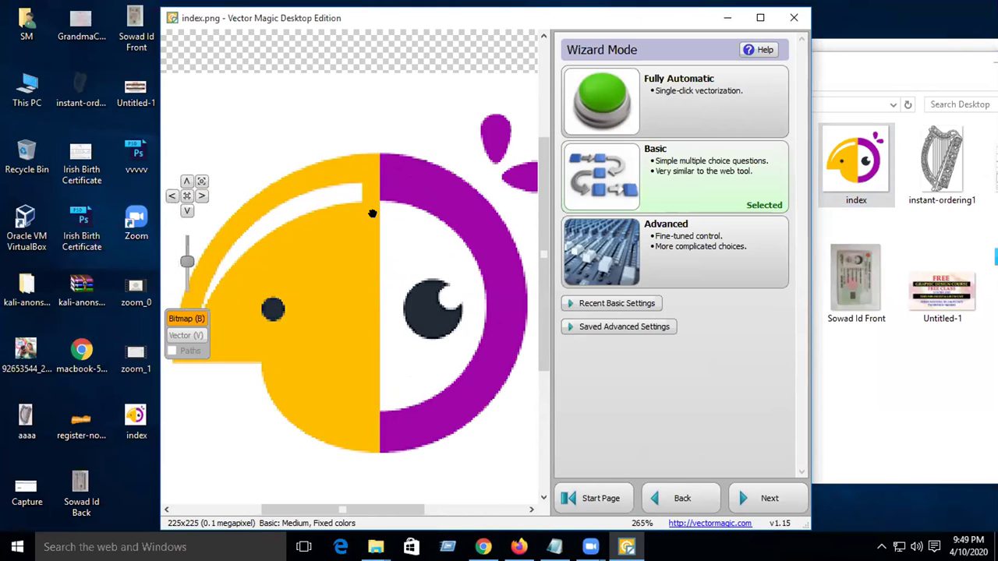
pyautogui.scroll(-2, 372, 214)
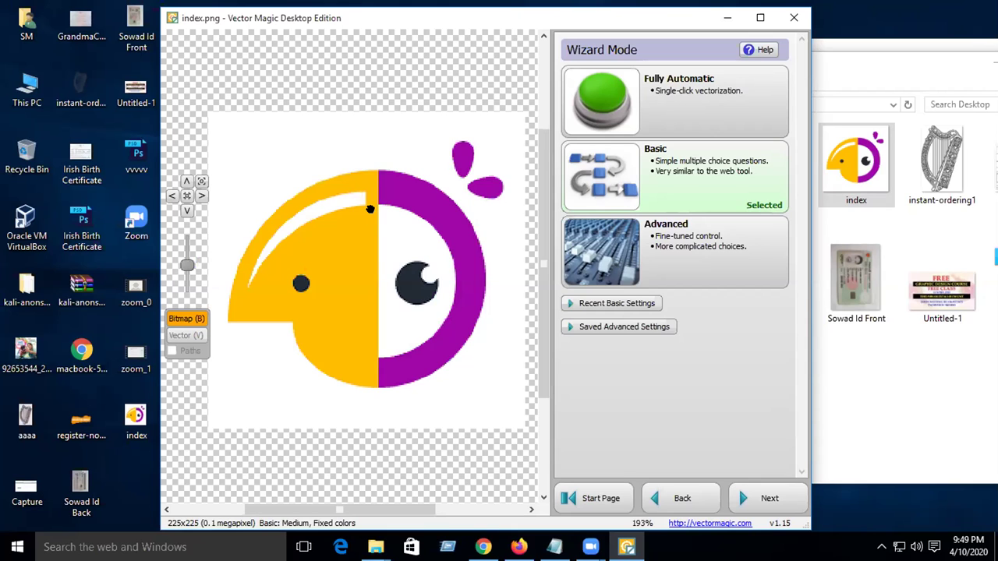
pyautogui.scroll(2, 368, 209)
pyautogui.scroll(-1, 369, 209)
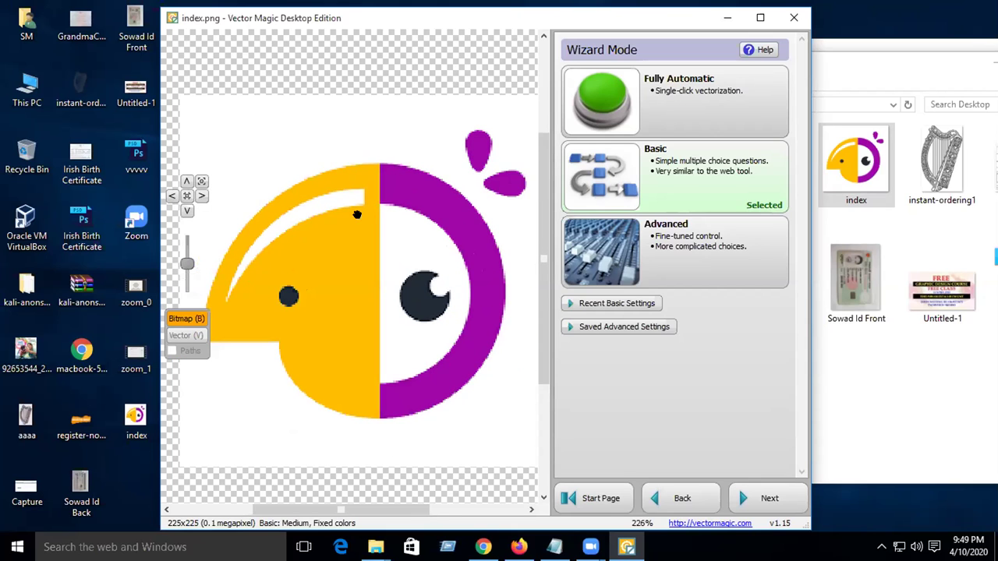
pyautogui.moveTo(326, 240); pyautogui.dragTo(335, 191)
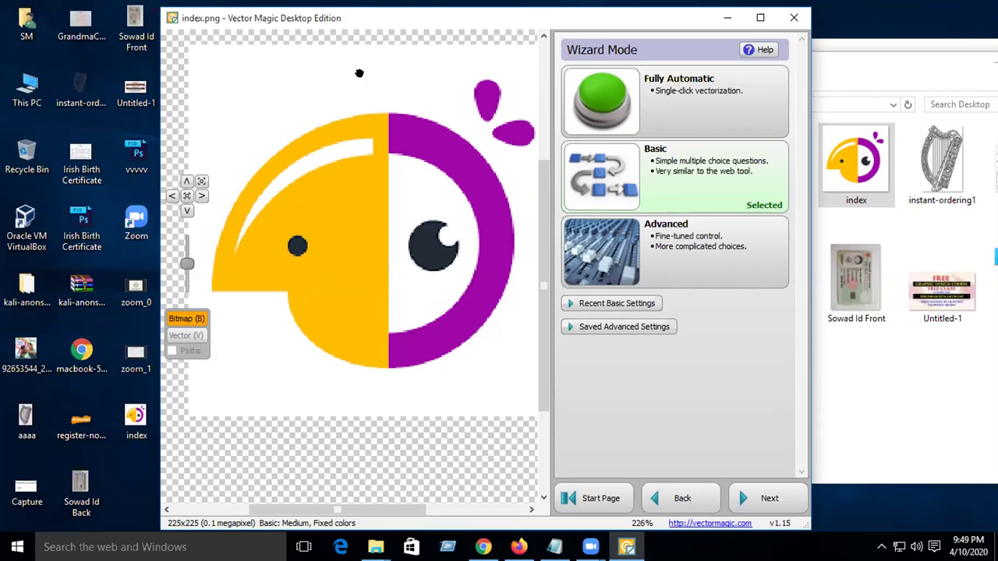
# Vectorise the logo with Fully Automatic mode and quick-save the result to the Desktop as index in .ai format.
pyautogui.click(725, 87)
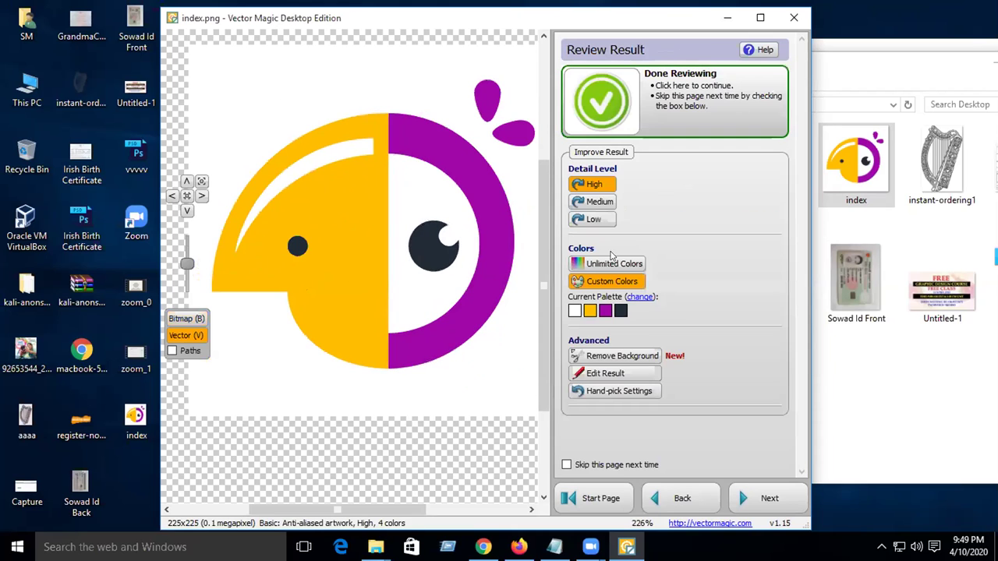
pyautogui.click(760, 498)
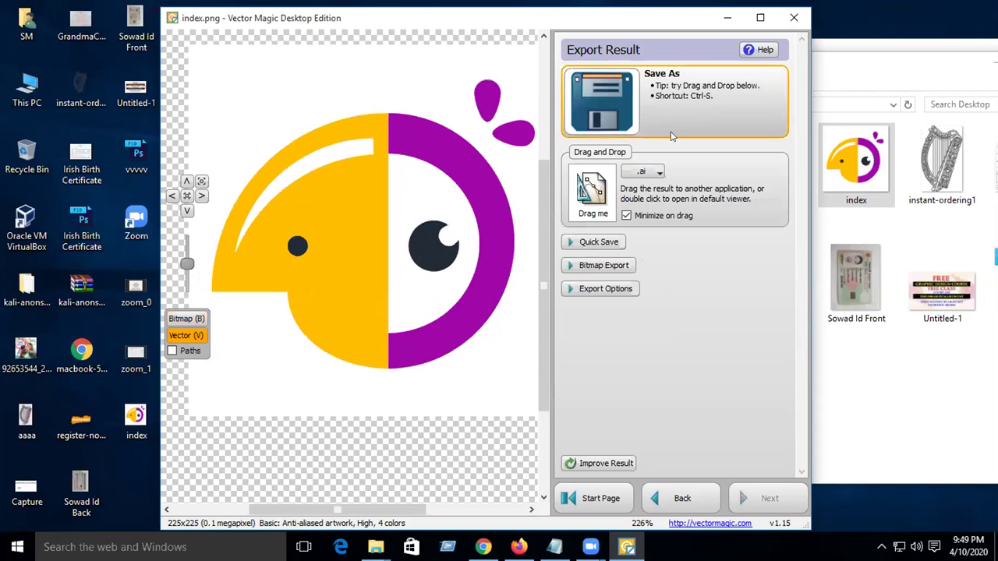
pyautogui.click(587, 242)
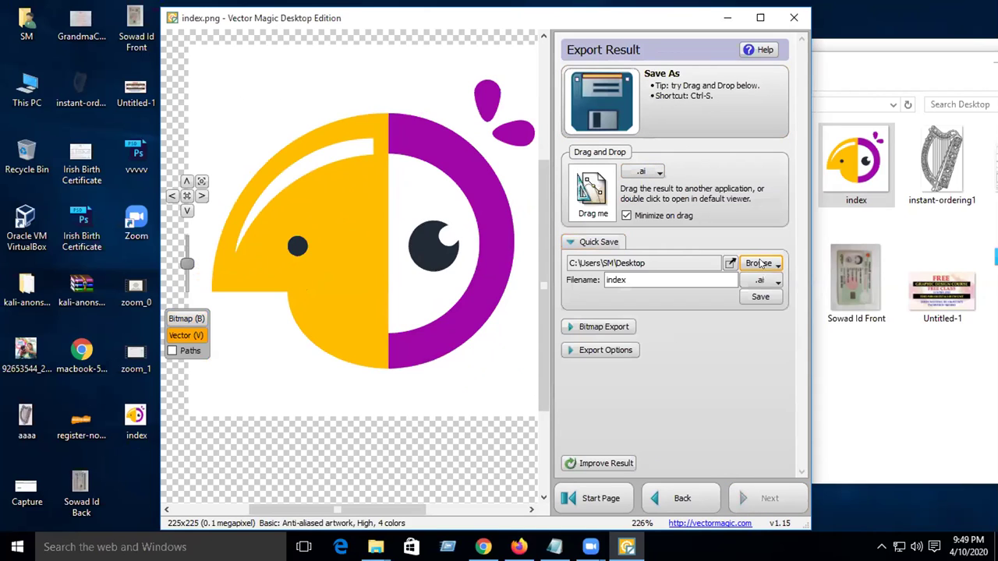
pyautogui.click(776, 304)
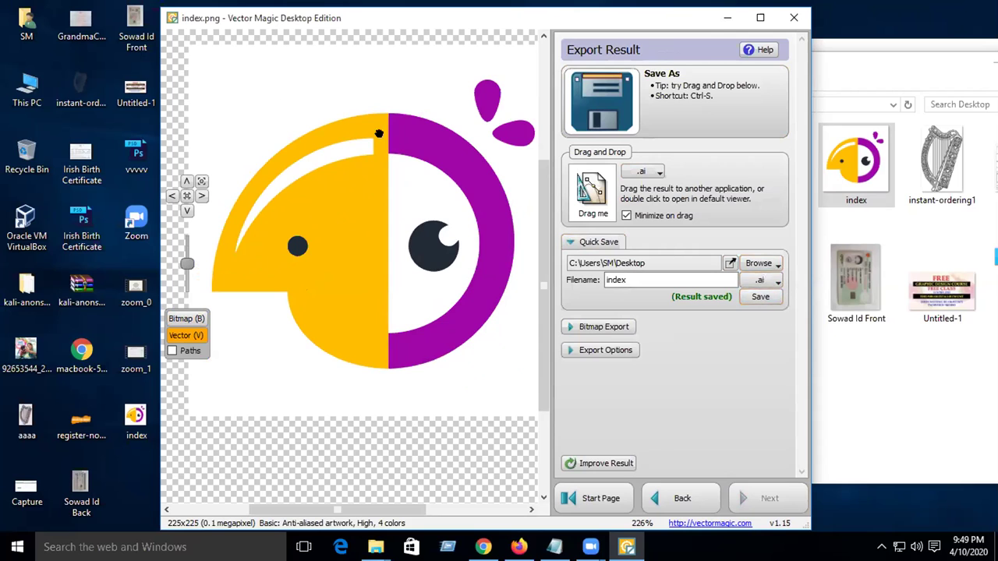
# Open the exported index.ai from the desktop in Illustrator to check it, and close Illustrator again.
pyautogui.click(723, 22)
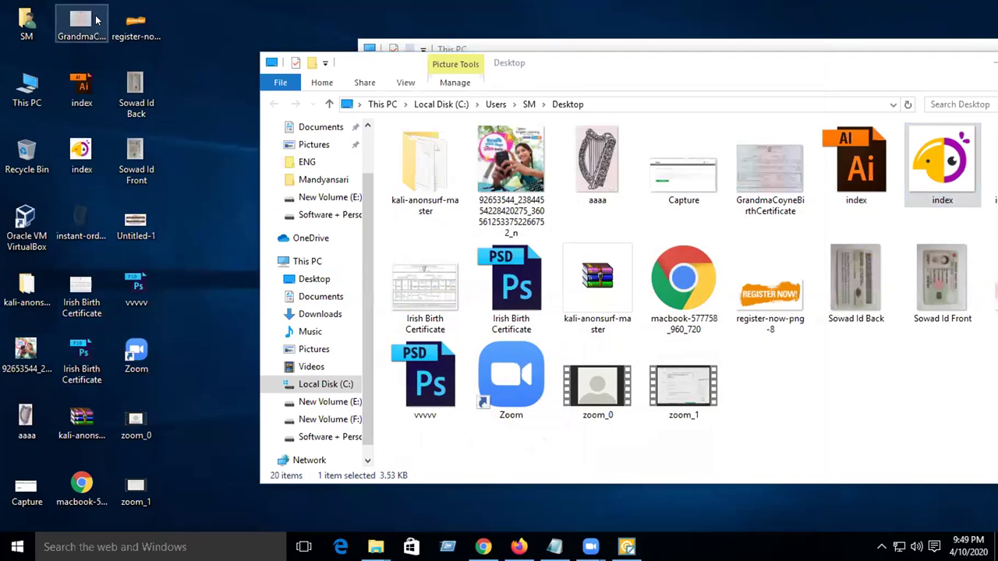
pyautogui.click(83, 81)
pyautogui.doubleClick(75, 90)
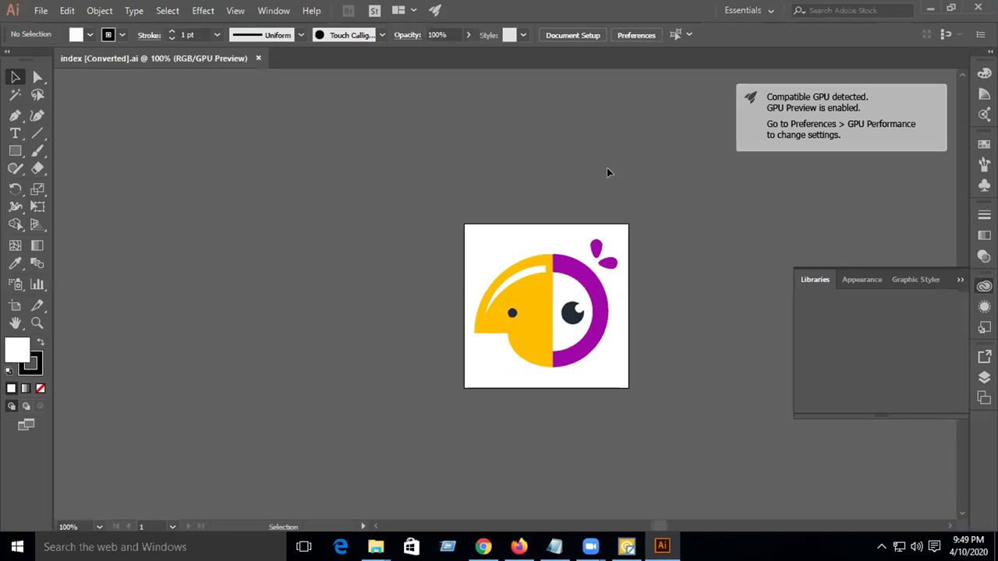
pyautogui.click(260, 56)
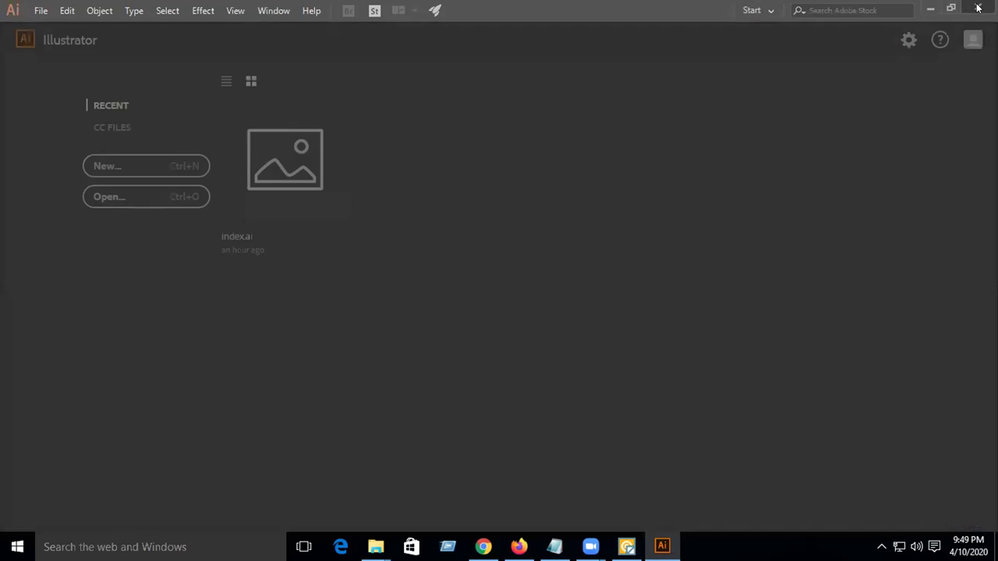
pyautogui.click(978, 7)
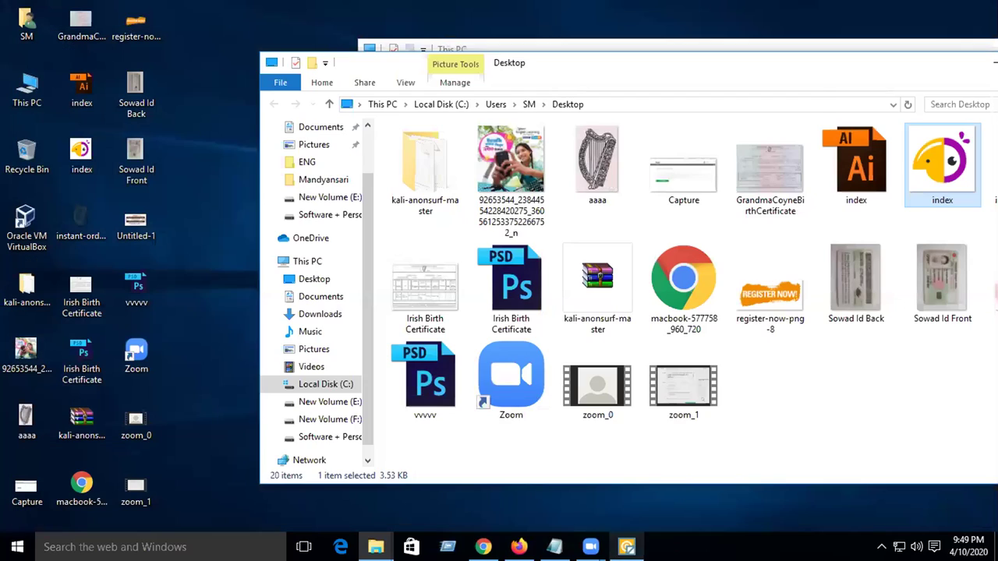
# Return to Vector Magic, vectorise the logo again with Fully Automatic mode and remove its white background.
pyautogui.click(626, 548)
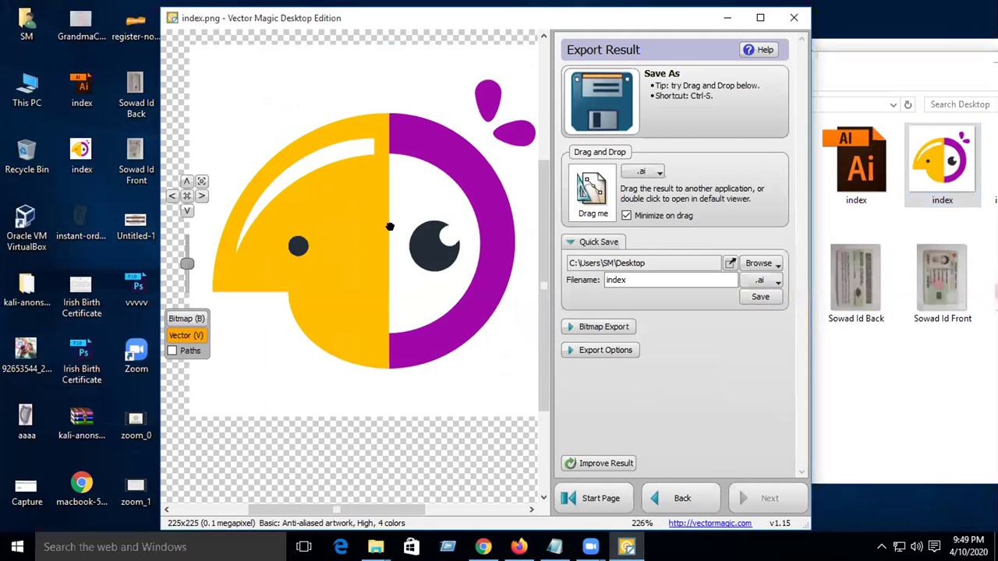
pyautogui.click(601, 498)
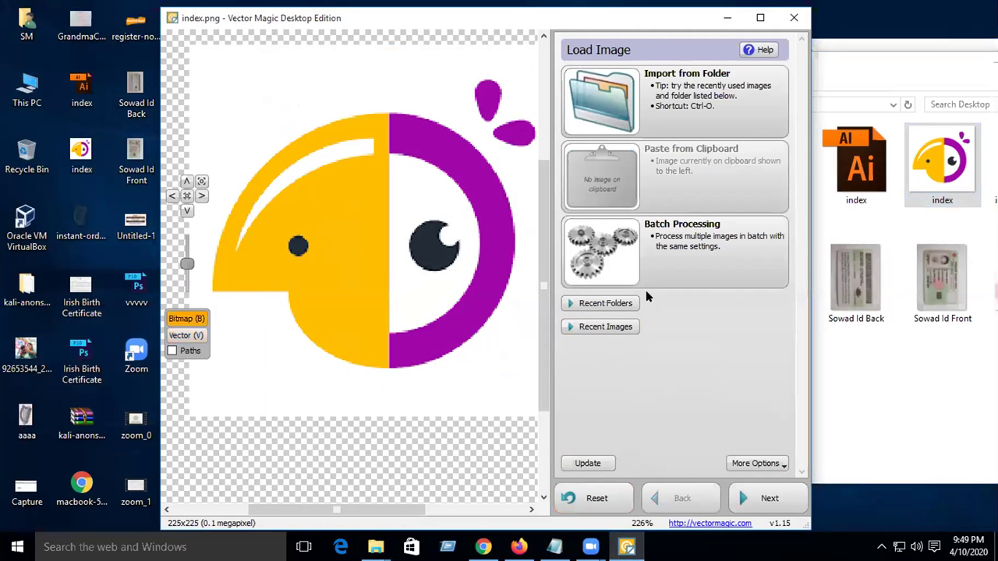
pyautogui.click(776, 511)
pyautogui.click(681, 109)
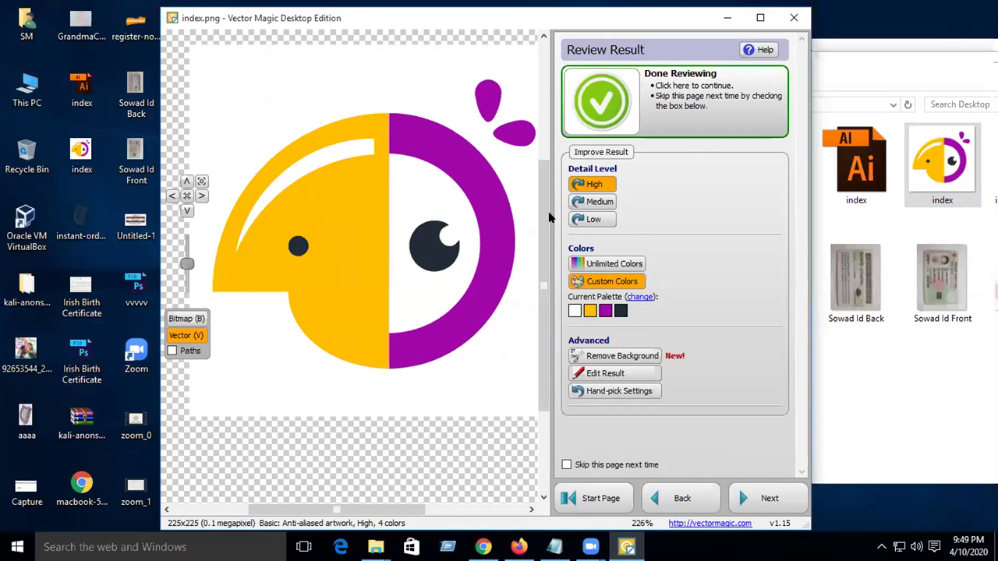
pyautogui.click(622, 356)
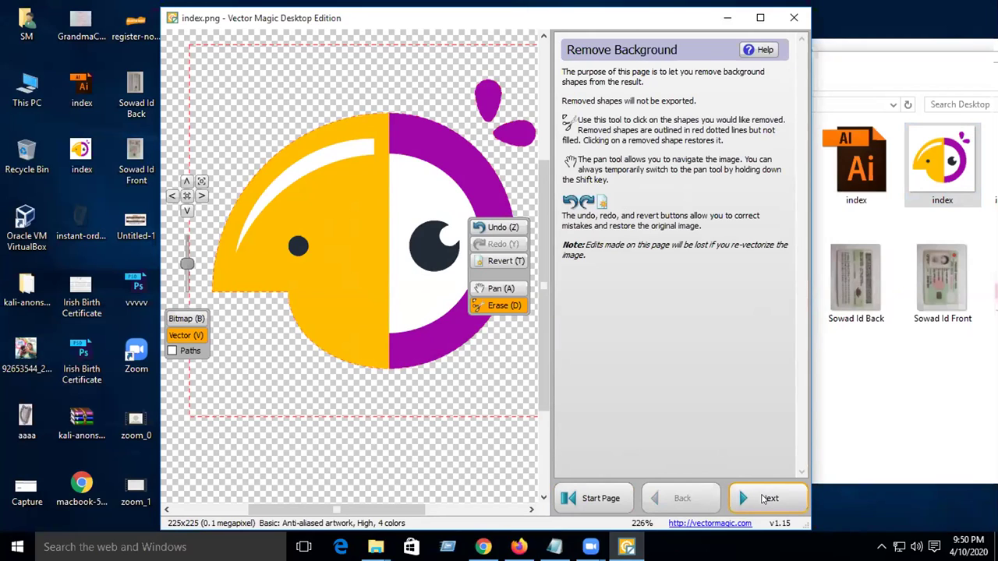
# Quick-save the background-free result to the Desktop as index in .ai format, replacing the existing file.
pyautogui.click(764, 499)
pyautogui.click(764, 499)
pyautogui.click(765, 281)
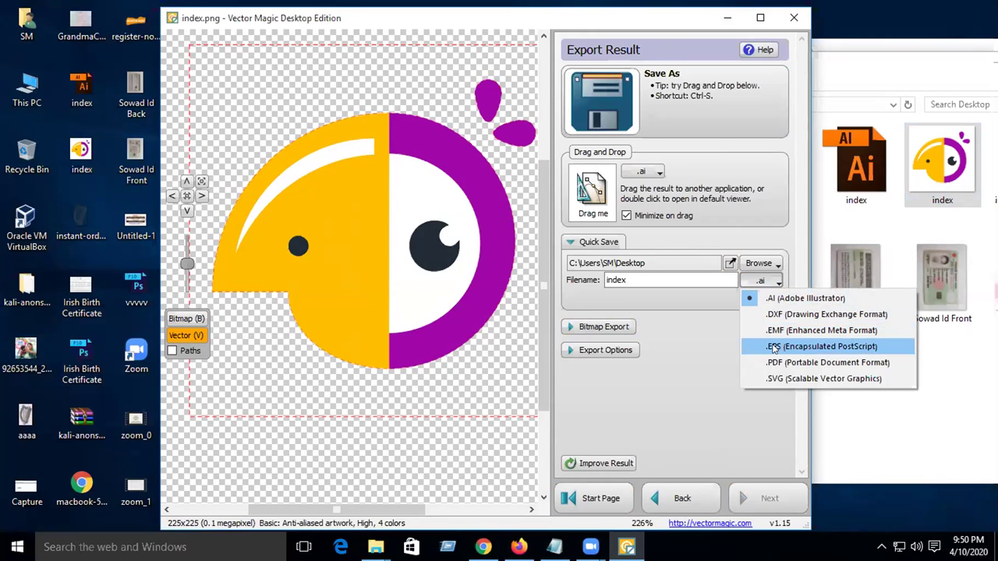
pyautogui.click(715, 345)
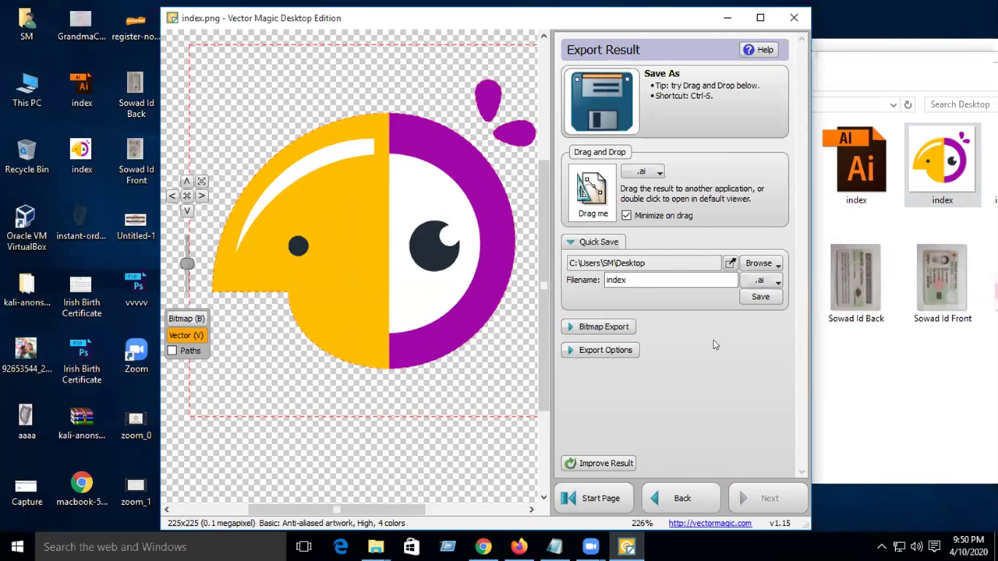
pyautogui.click(758, 296)
pyautogui.click(455, 307)
# Open the re-exported index.ai from the desktop in Illustrator and show the transparency grid.
pyautogui.click(727, 17)
pyautogui.click(74, 88)
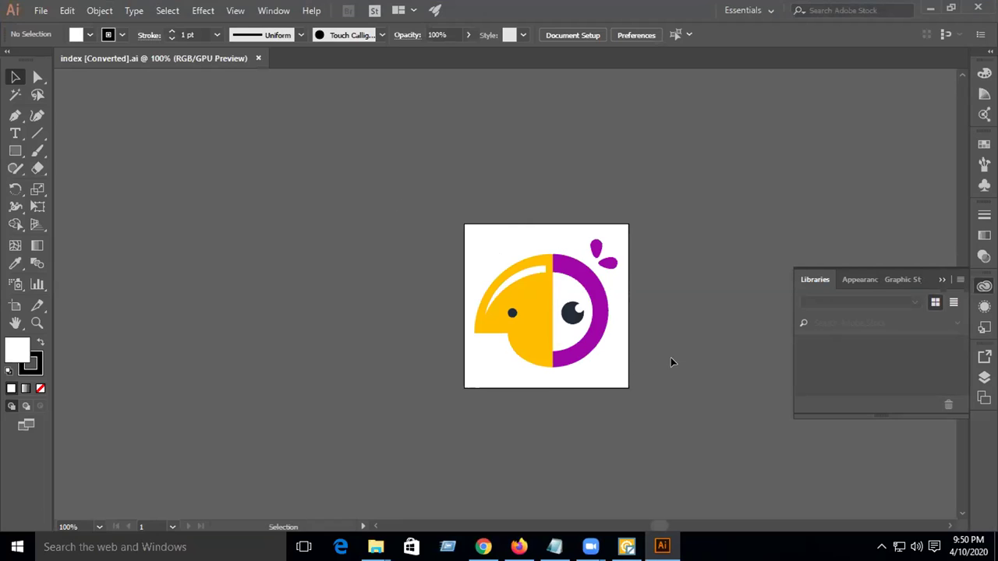
pyautogui.click(36, 323)
pyautogui.rightClick(563, 279)
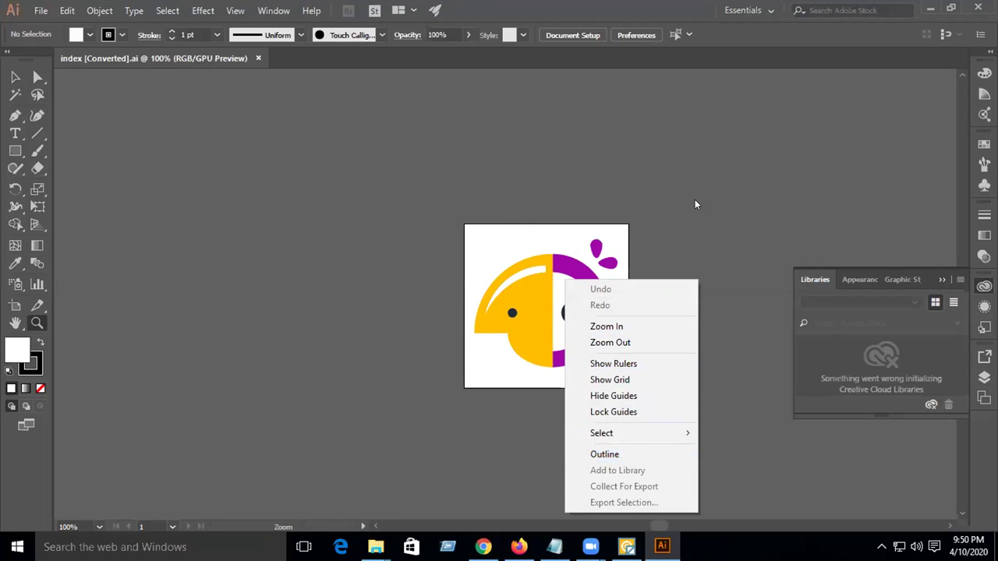
pyautogui.click(699, 241)
pyautogui.click(700, 241)
pyautogui.scroll(-2, 261, 354)
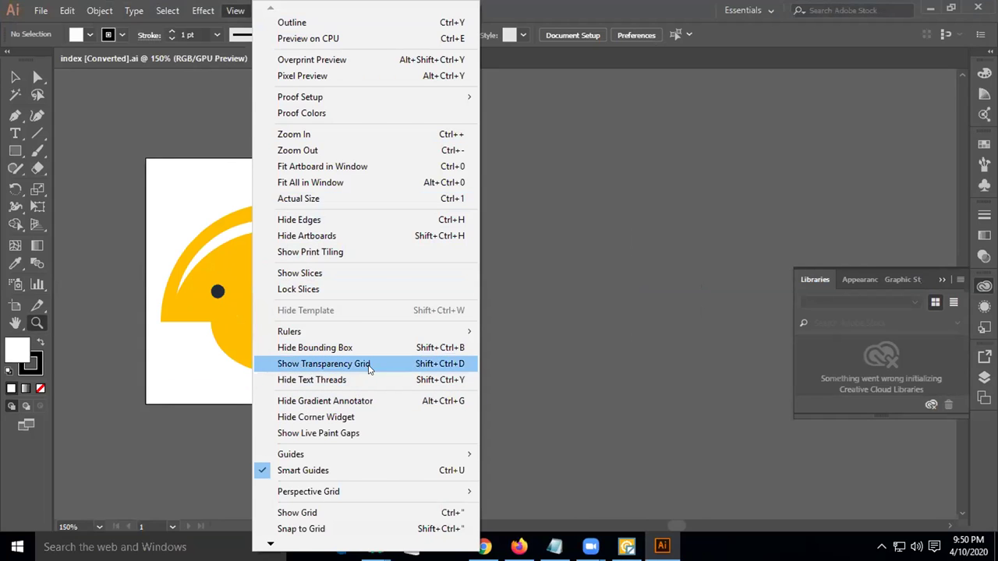
pyautogui.click(369, 365)
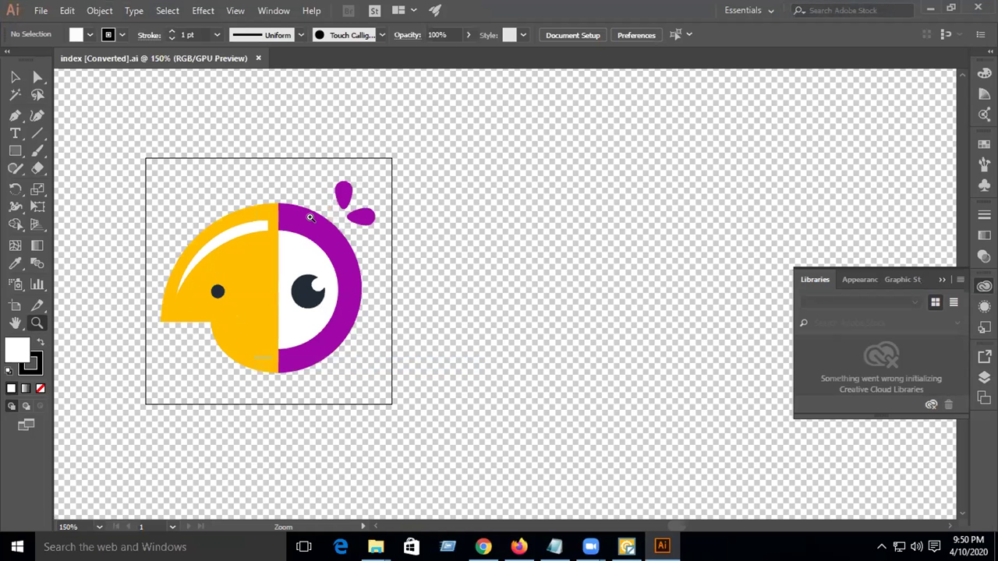
pyautogui.click(41, 11)
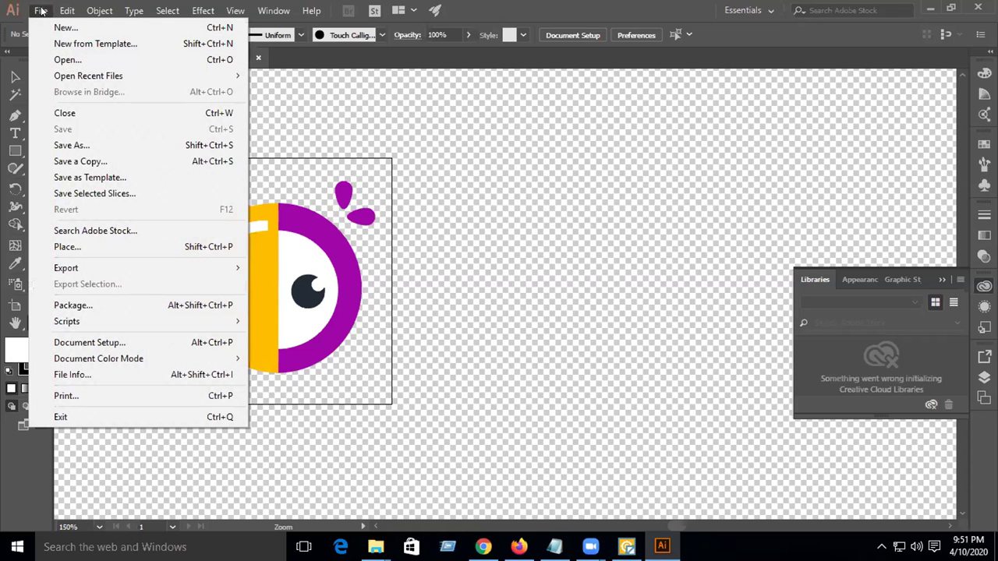
pyautogui.click(40, 11)
pyautogui.click(218, 366)
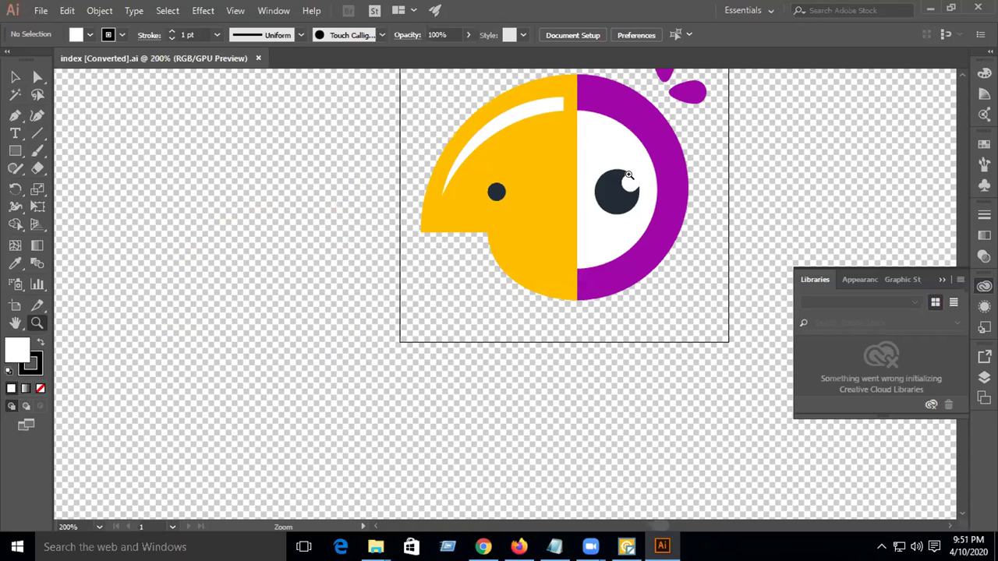
# Try moving the purple shape group sideways away from the logo, and undo the move.
pyautogui.click(628, 175)
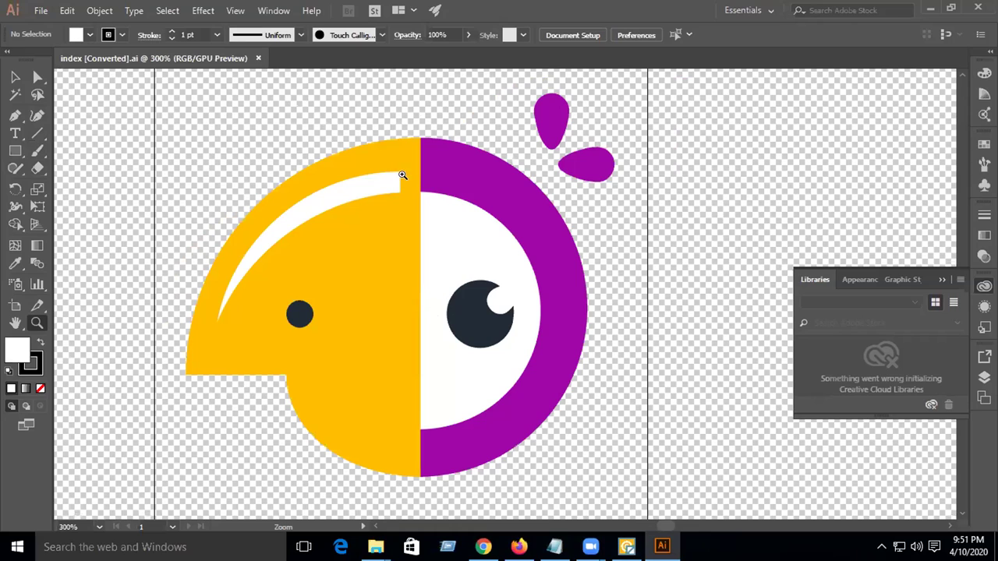
pyautogui.click(15, 77)
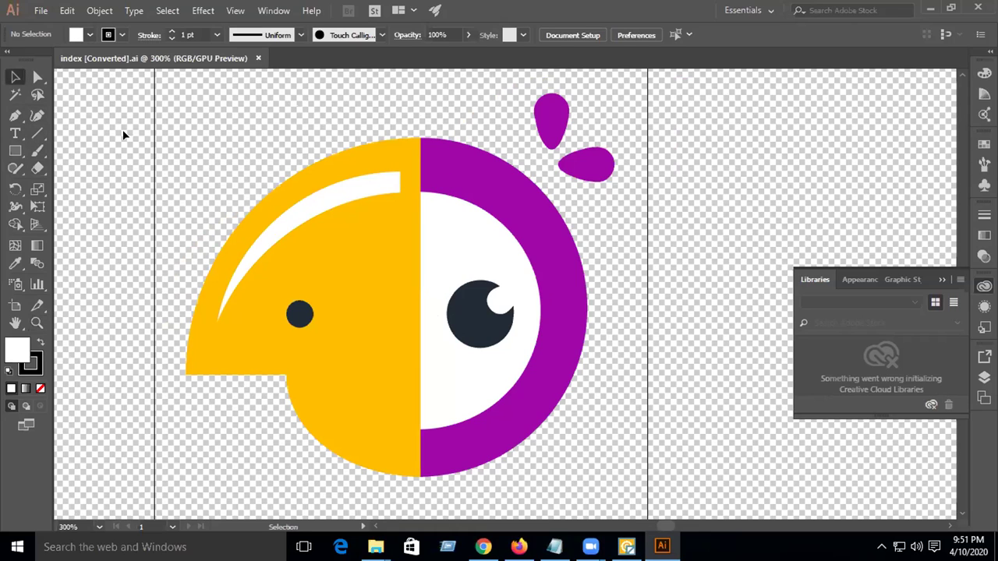
pyautogui.moveTo(453, 186); pyautogui.dragTo(577, 184)
pyautogui.hotkey('ctrl', 'z')
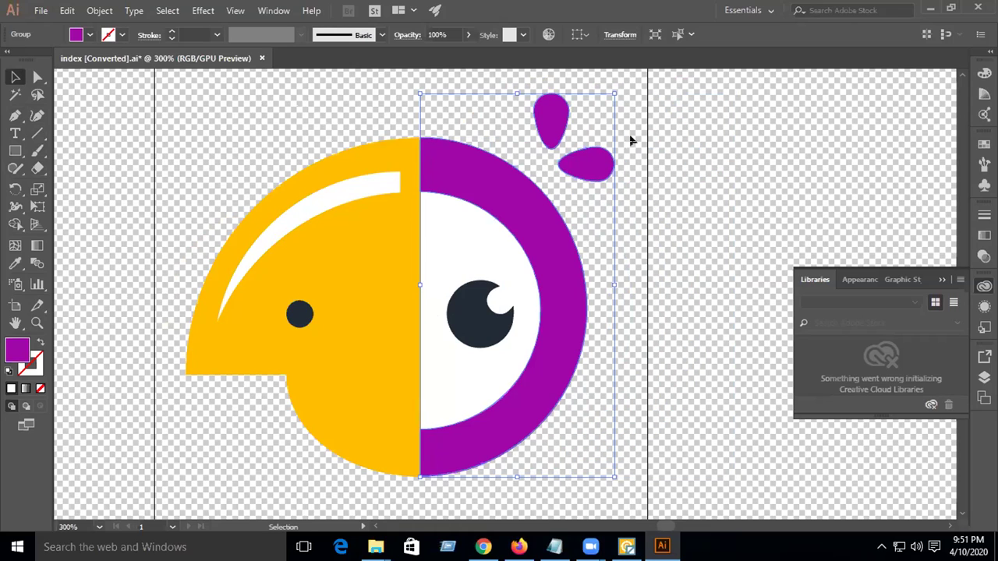
# Try reshaping the upper purple teardrop inside its group by pulling its lower tip sideways, undo it and exit the group.
pyautogui.doubleClick(562, 119)
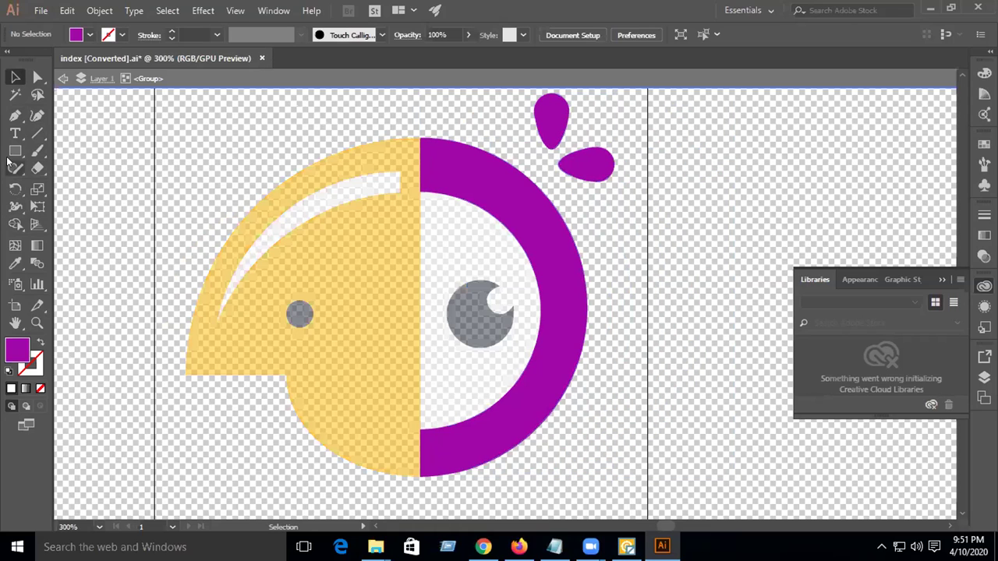
pyautogui.click(11, 113)
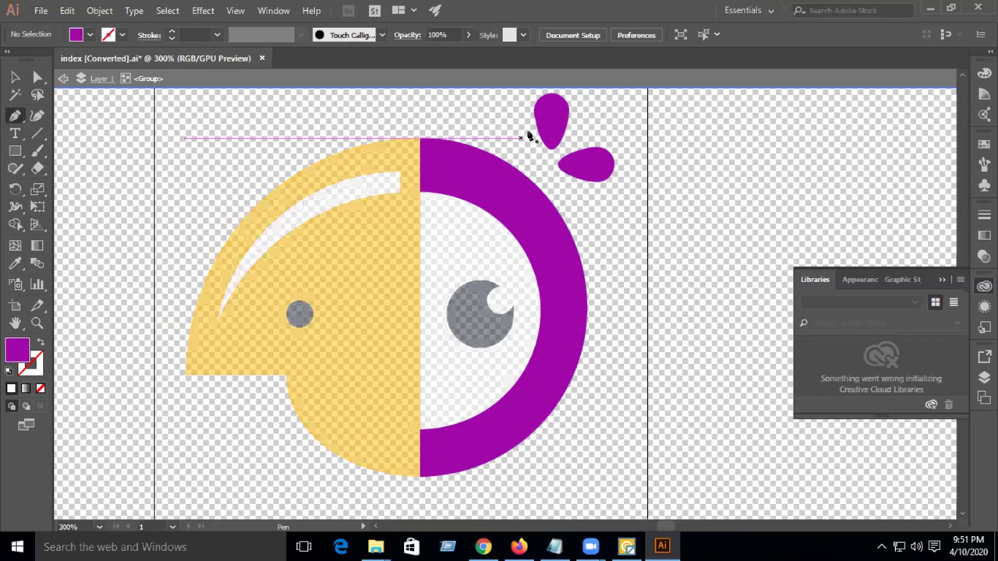
pyautogui.keyDown('ctrl'); pyautogui.click(551, 148); pyautogui.keyUp('ctrl')
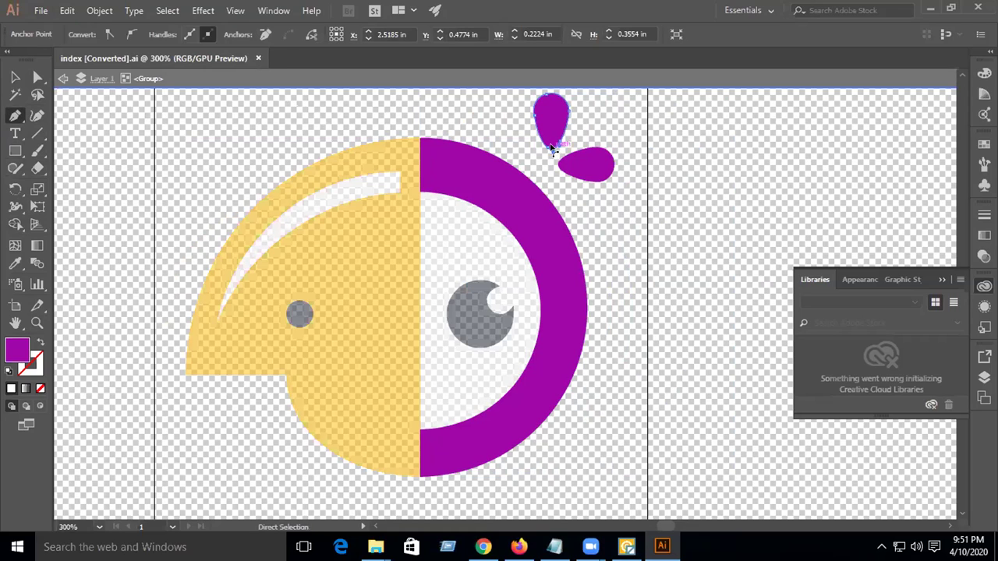
pyautogui.keyDown('ctrl'); pyautogui.moveTo(551, 148); pyautogui.dragTo(492, 143); pyautogui.keyUp('ctrl')
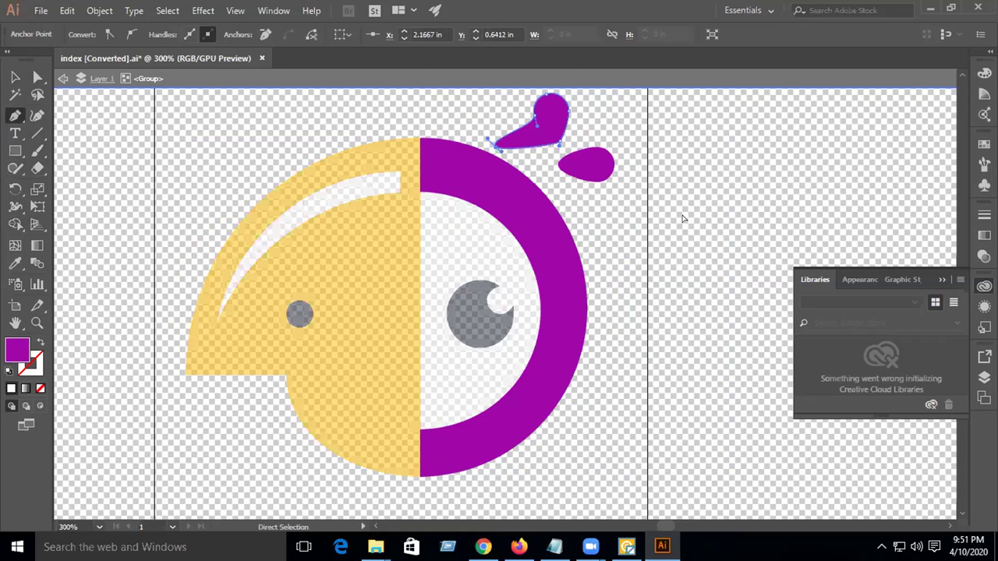
pyautogui.hotkey('ctrl', 'z')
pyautogui.click(15, 77)
pyautogui.click(318, 106)
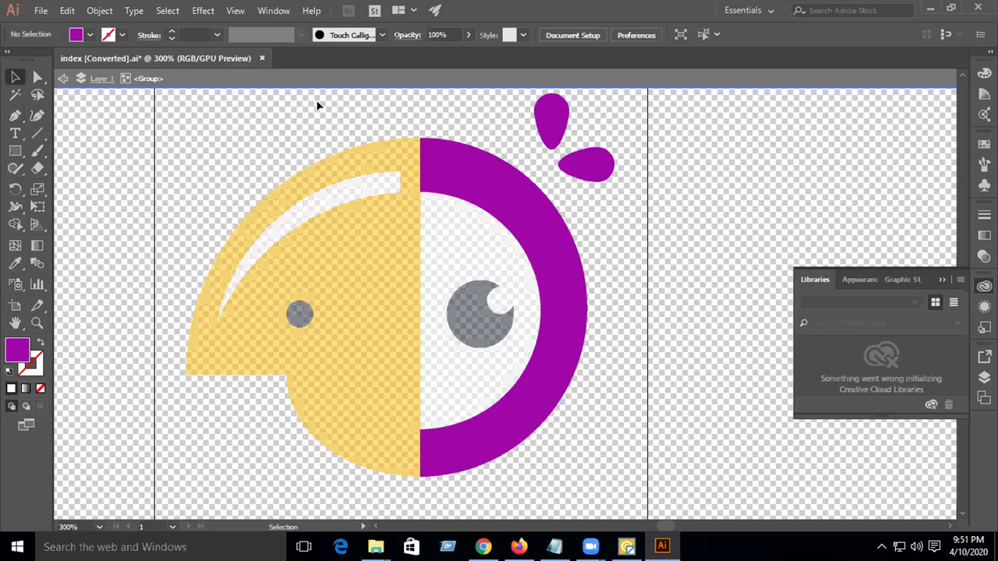
pyautogui.doubleClick(718, 232)
# Try stretching the yellow shape's upper corner up over the purple half and shifting the shape, undo the changes and deselect.
pyautogui.click(333, 265)
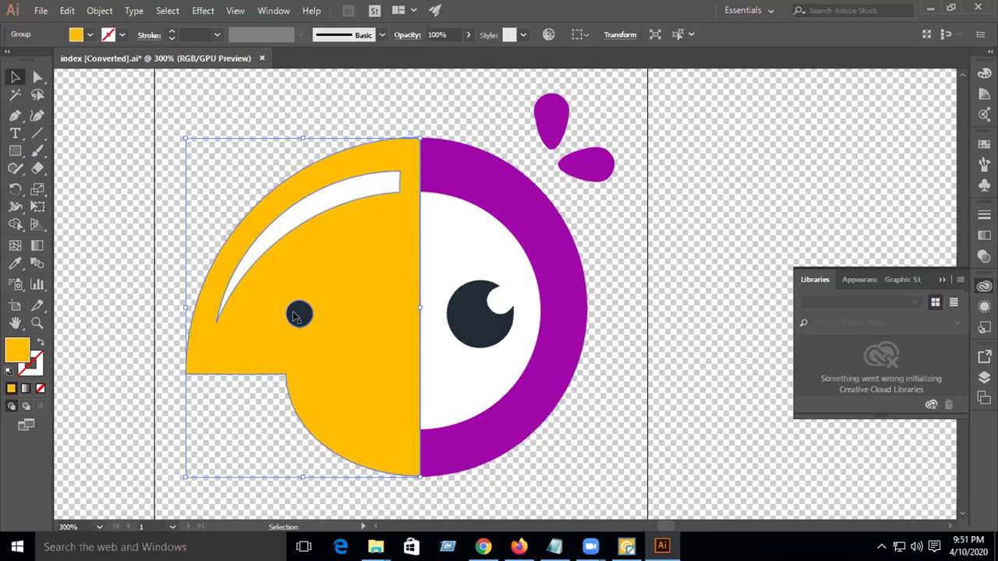
pyautogui.click(15, 115)
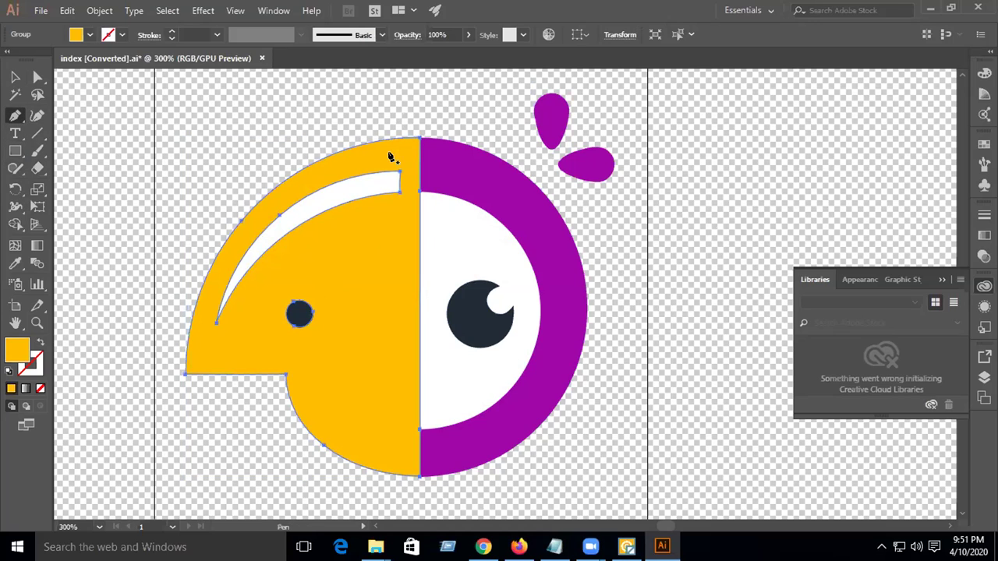
pyautogui.moveTo(418, 143); pyautogui.dragTo(487, 92)
pyautogui.keyDown('ctrl'); pyautogui.click(381, 123); pyautogui.keyUp('ctrl')
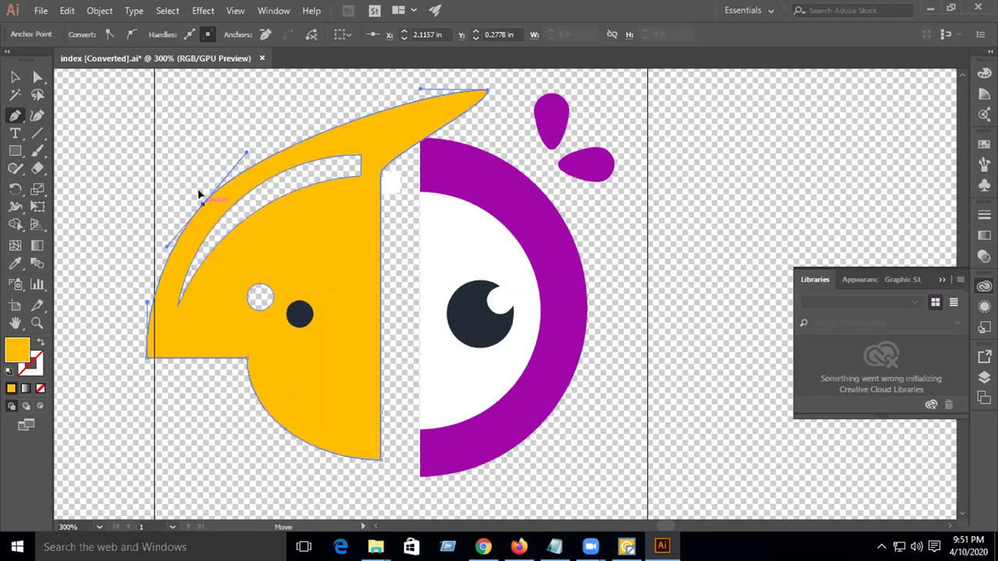
pyautogui.hotkey('ctrl', 'z')
pyautogui.hotkey('ctrl', 'z')
pyautogui.hotkey('ctrl', 'z')
pyautogui.hotkey('ctrl', 'z')
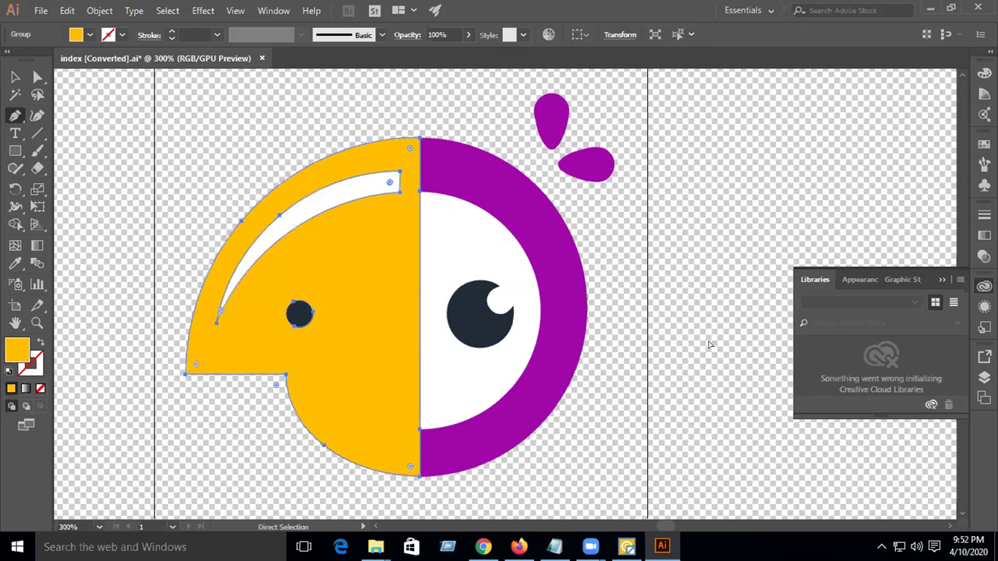
pyautogui.click(16, 78)
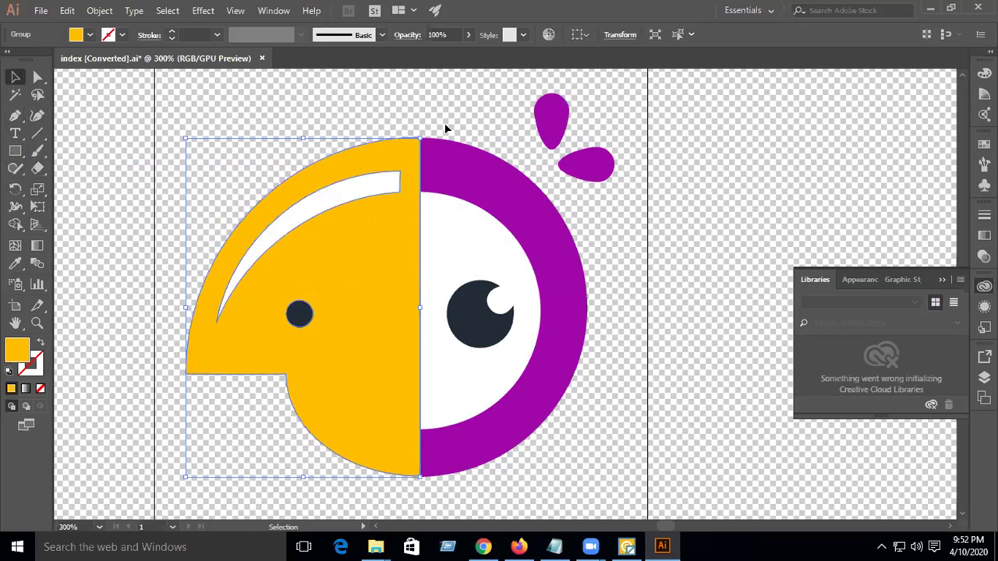
pyautogui.click(669, 190)
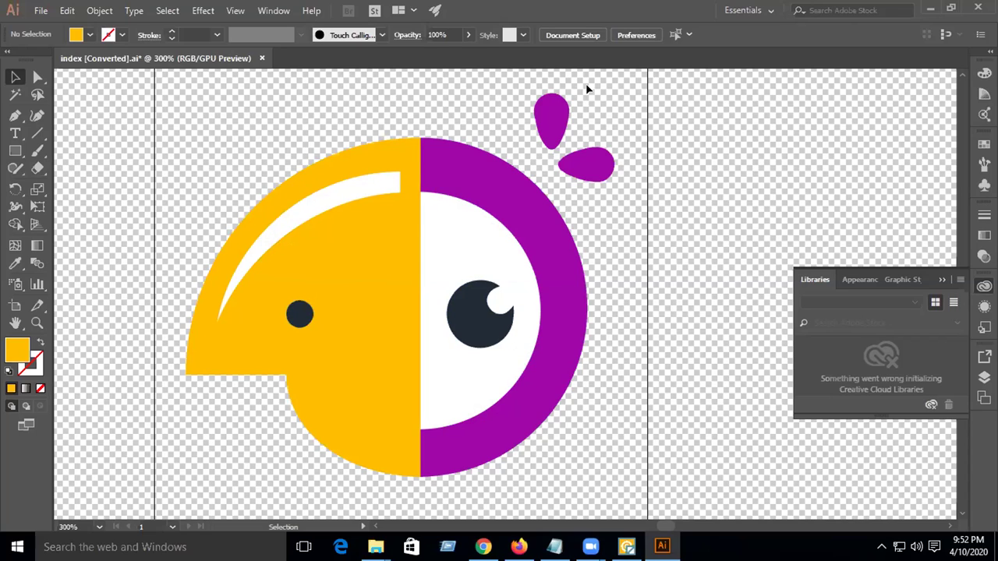
# Check the Save As file type options for the document, and leave without saving.
pyautogui.click(41, 10)
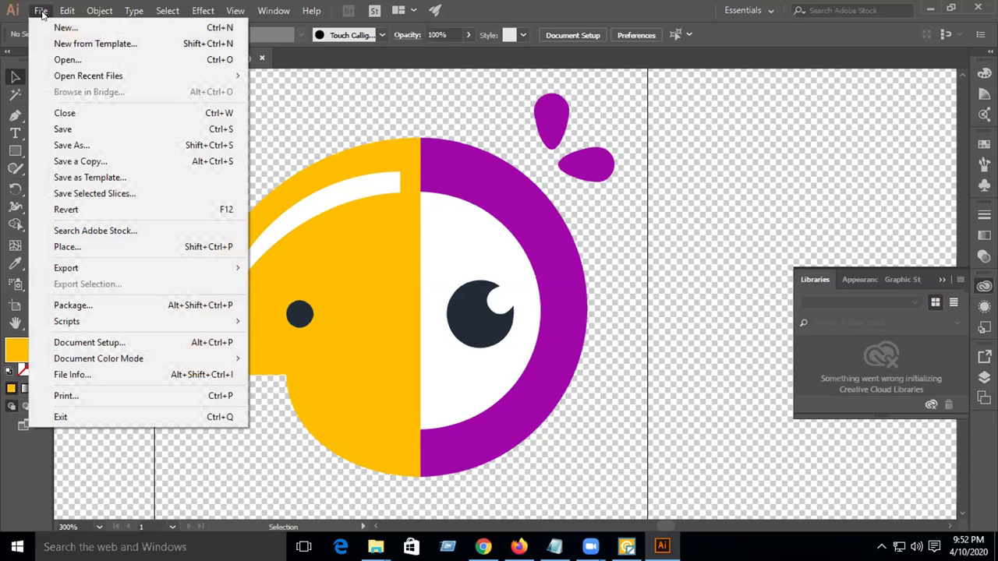
pyautogui.click(88, 145)
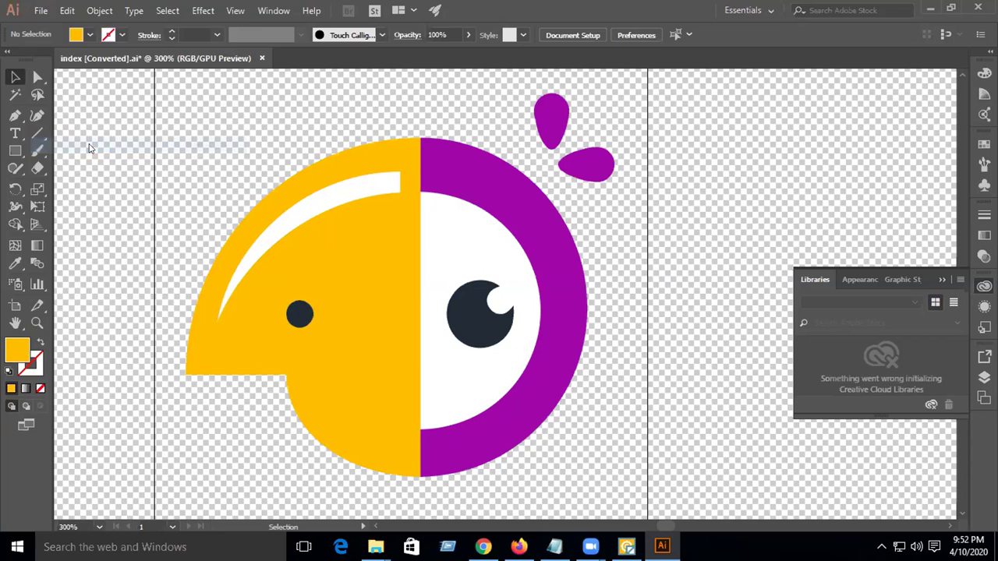
pyautogui.click(200, 294)
pyautogui.click(440, 396)
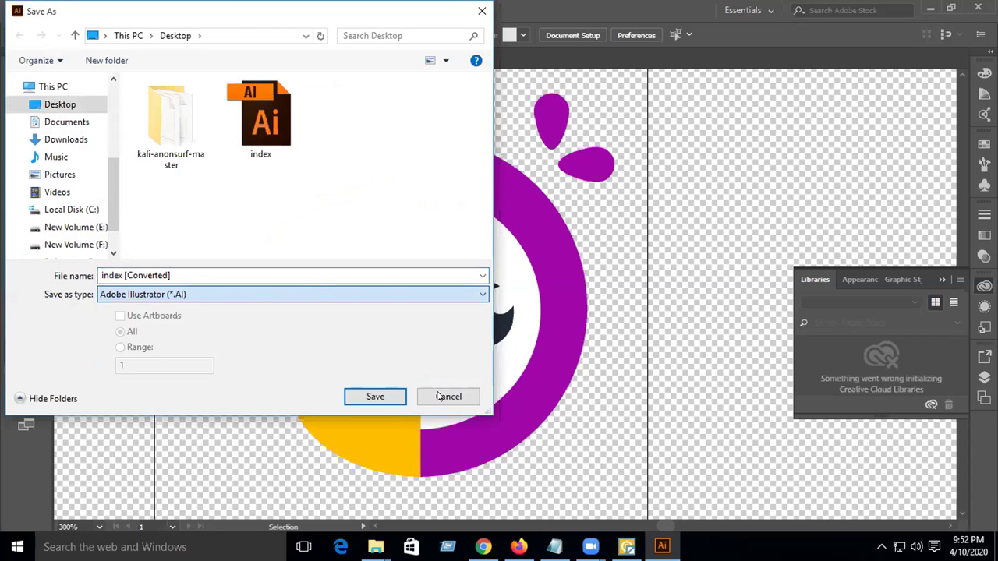
pyautogui.click(440, 396)
# Start exporting the logo to the Desktop as index [Converted] in PNG format.
pyautogui.click(41, 11)
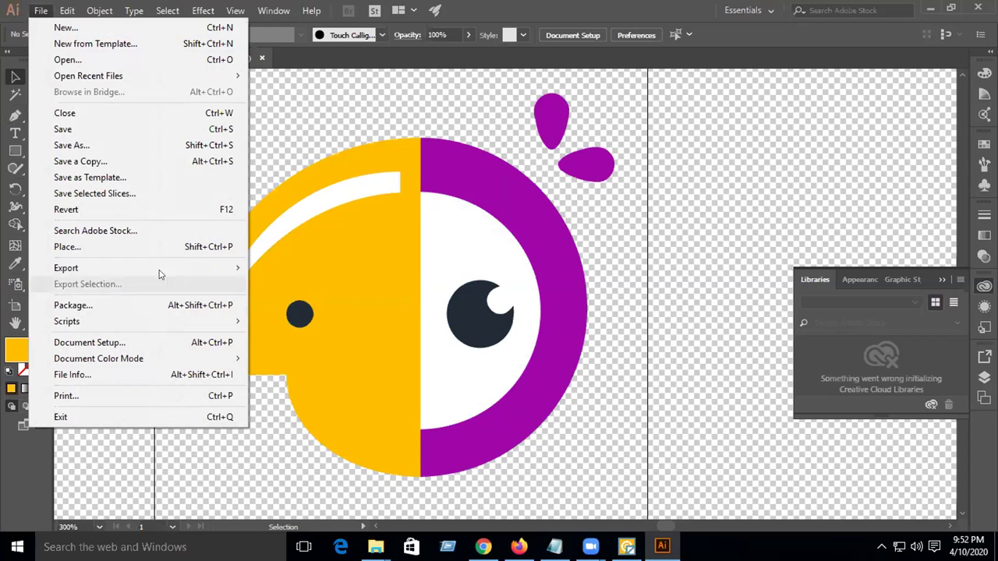
pyautogui.moveTo(187, 268)
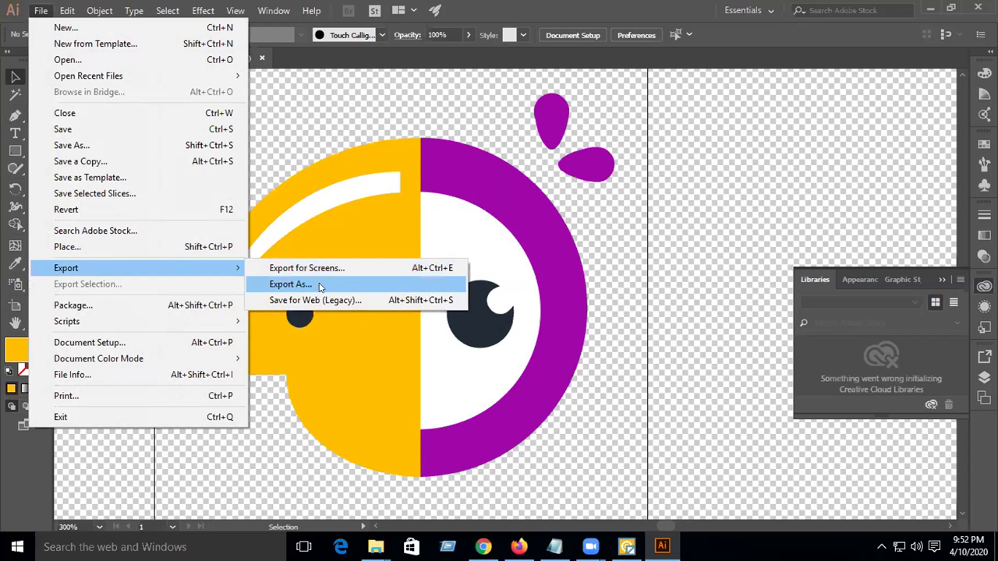
pyautogui.click(316, 282)
pyautogui.click(203, 297)
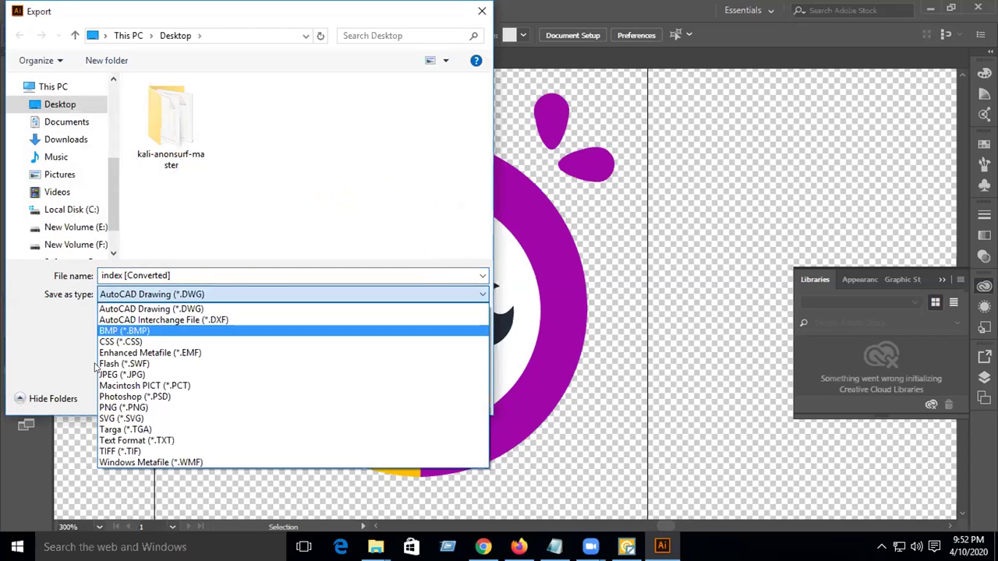
pyautogui.click(125, 407)
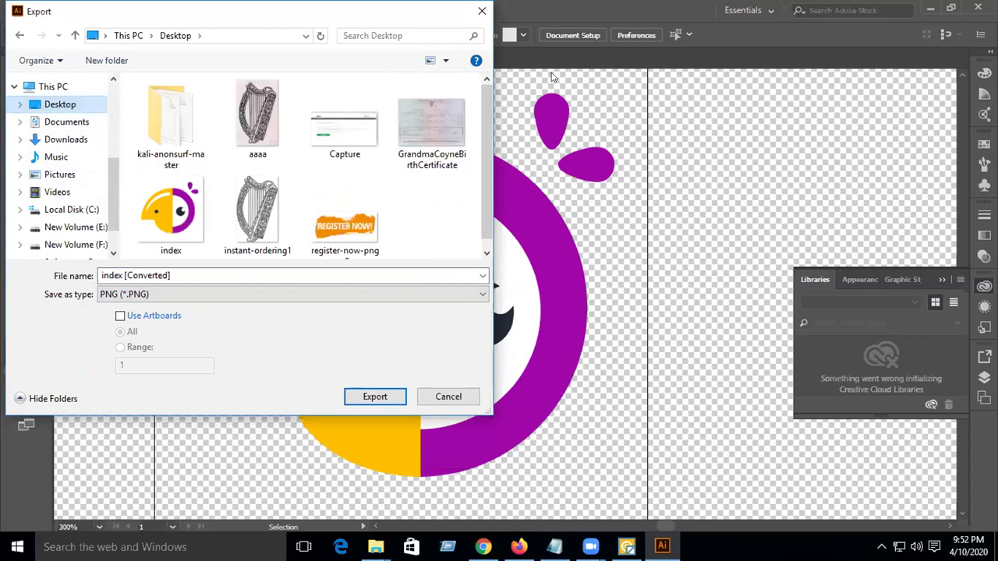
pyautogui.click(375, 396)
# Set the PNG export resolution to High (300 ppi).
pyautogui.click(416, 298)
pyautogui.click(497, 299)
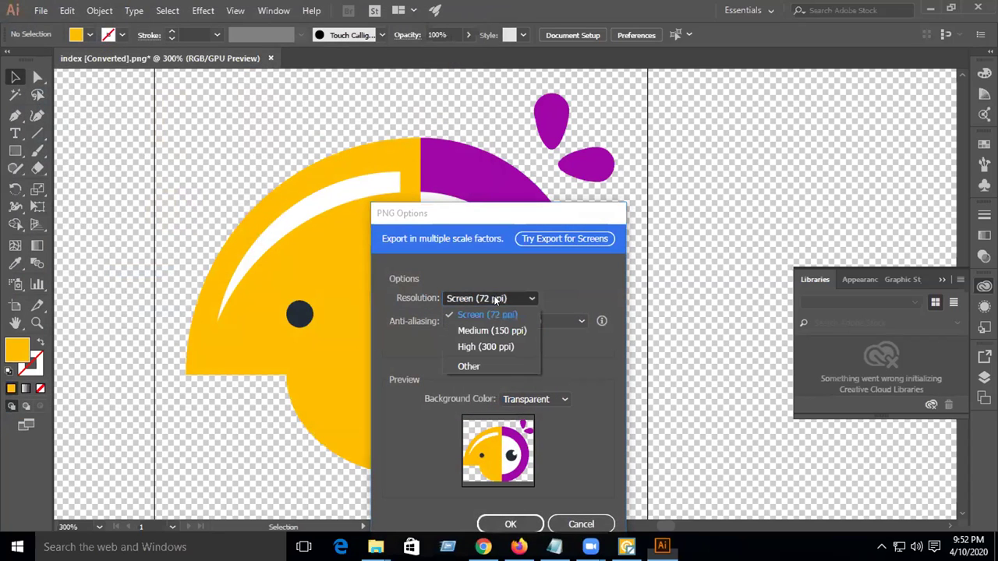
pyautogui.click(496, 343)
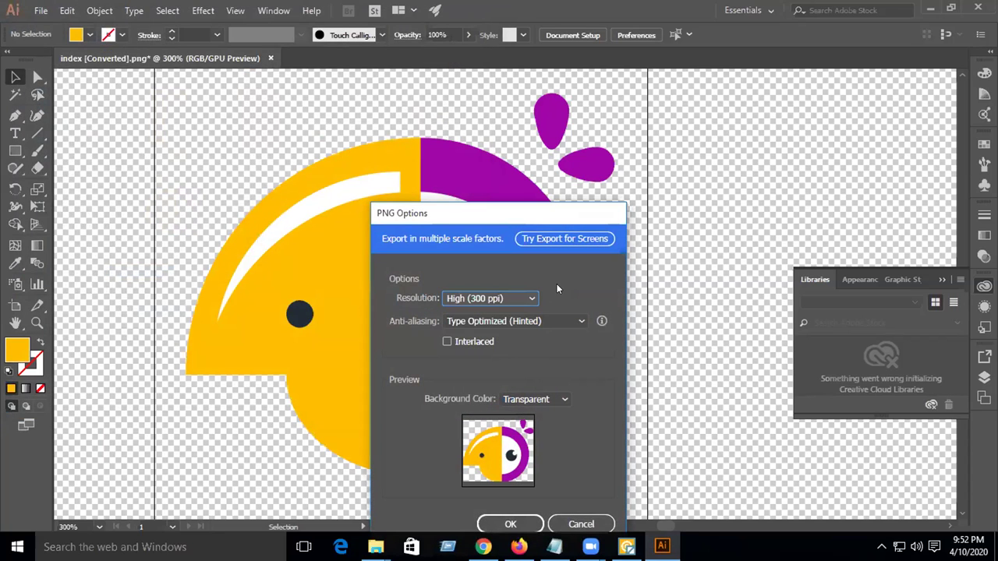
# Preview the PNG with White and Black backgrounds, set the background color back to Transparent and complete the export.
pyautogui.click(545, 399)
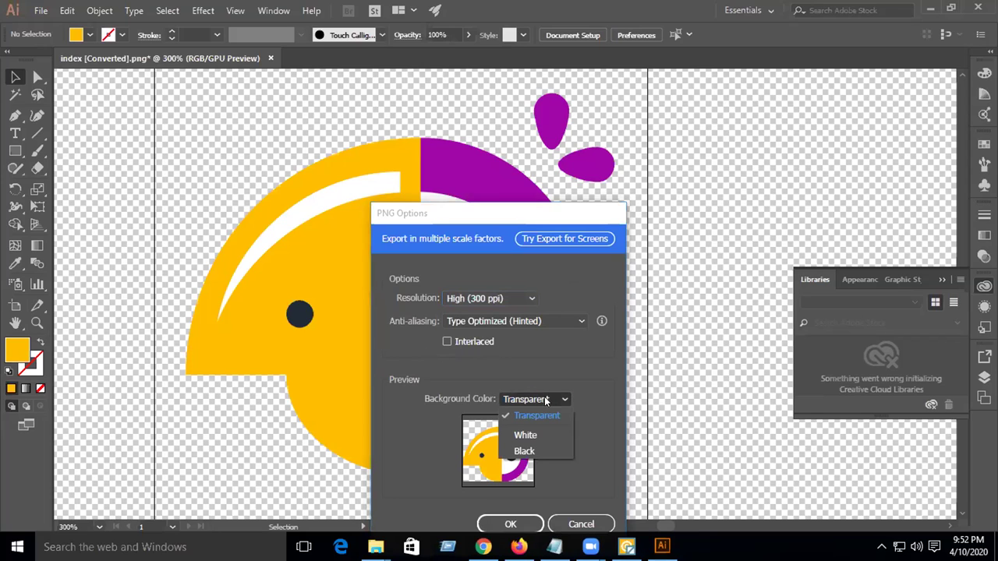
pyautogui.click(505, 435)
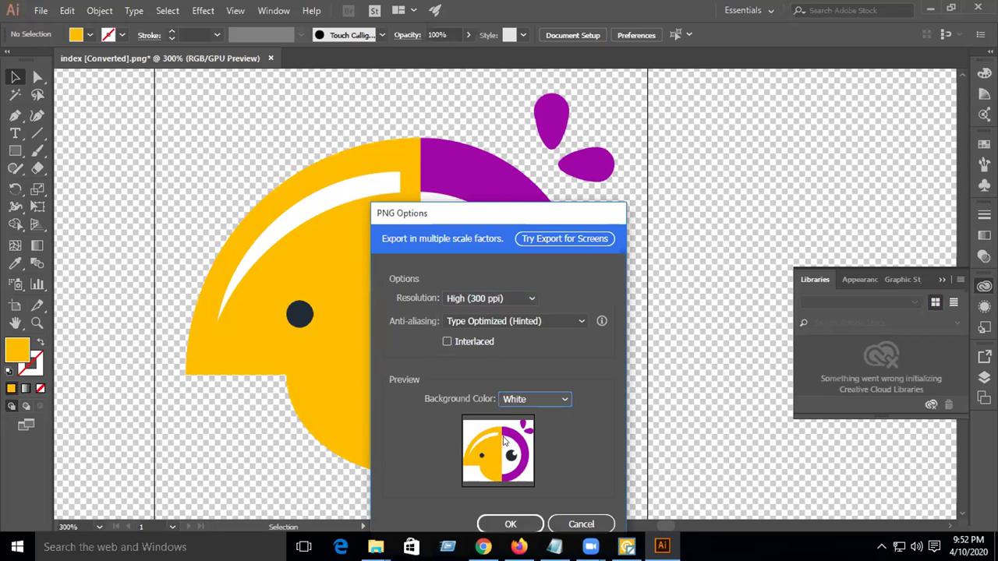
pyautogui.click(526, 404)
pyautogui.click(524, 451)
pyautogui.click(554, 400)
pyautogui.click(541, 415)
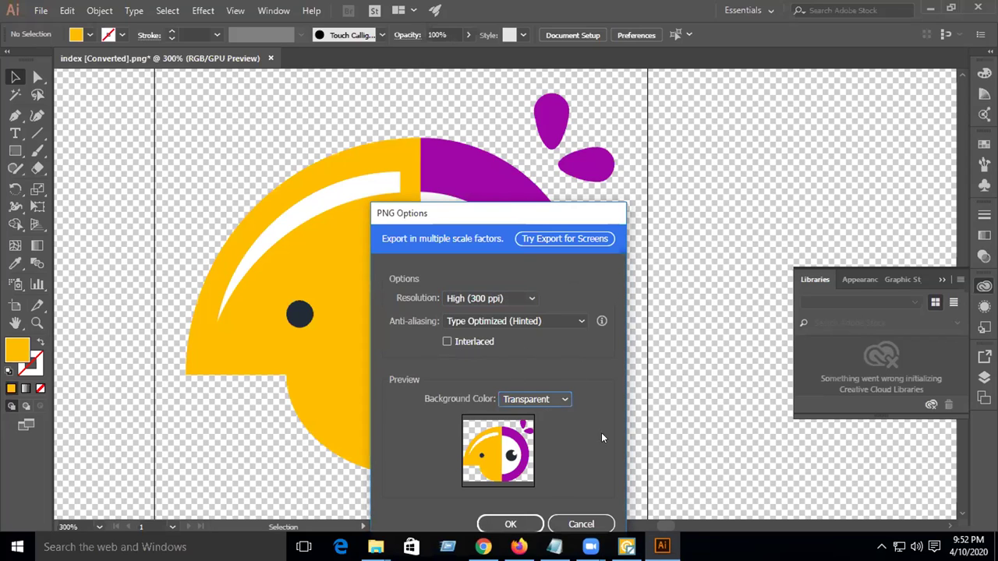
pyautogui.click(510, 523)
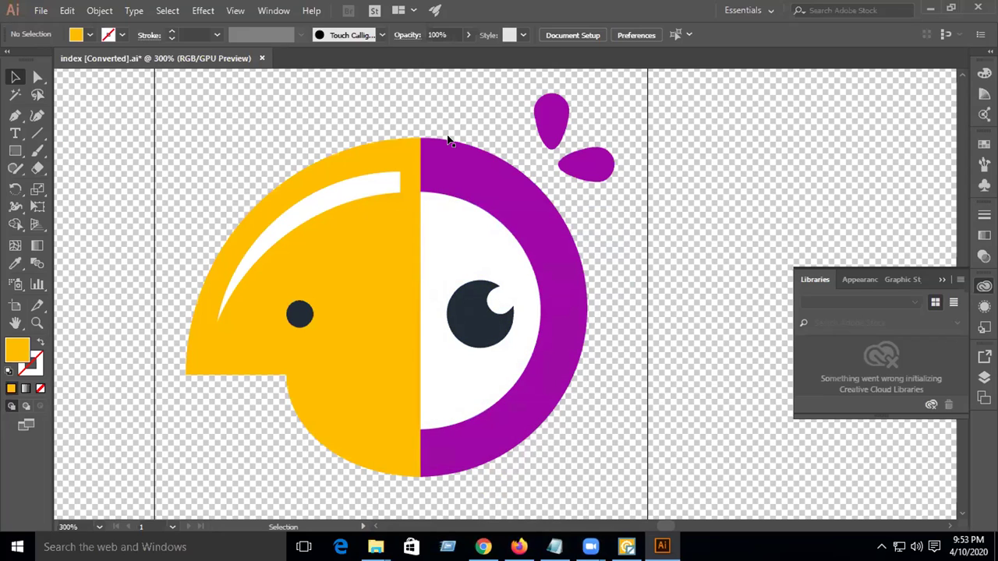
# Review the available Save As formats, such as AI, PDF, EPS and SVG, and cancel without saving.
pyautogui.hotkey('ctrl', 'w')
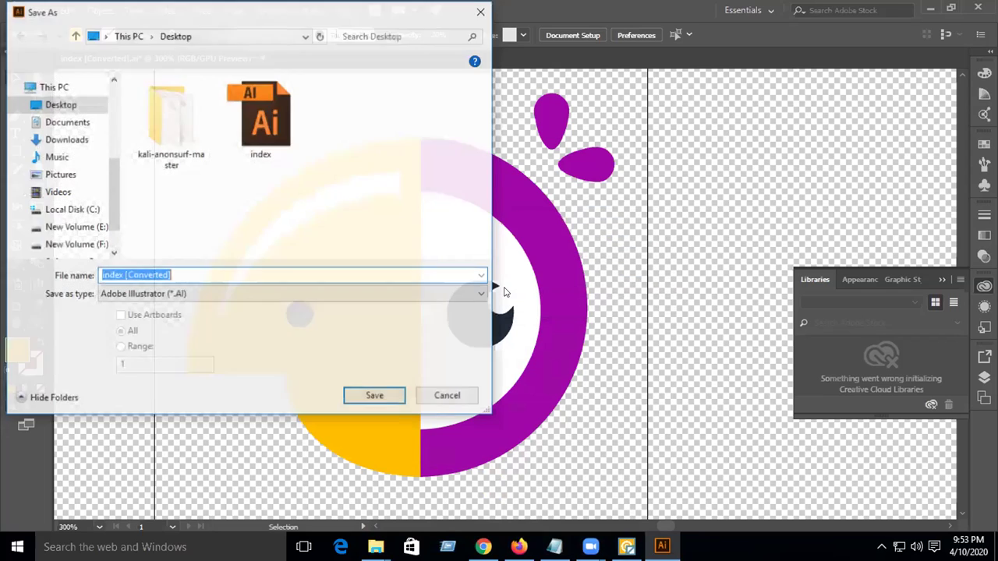
pyautogui.click(180, 295)
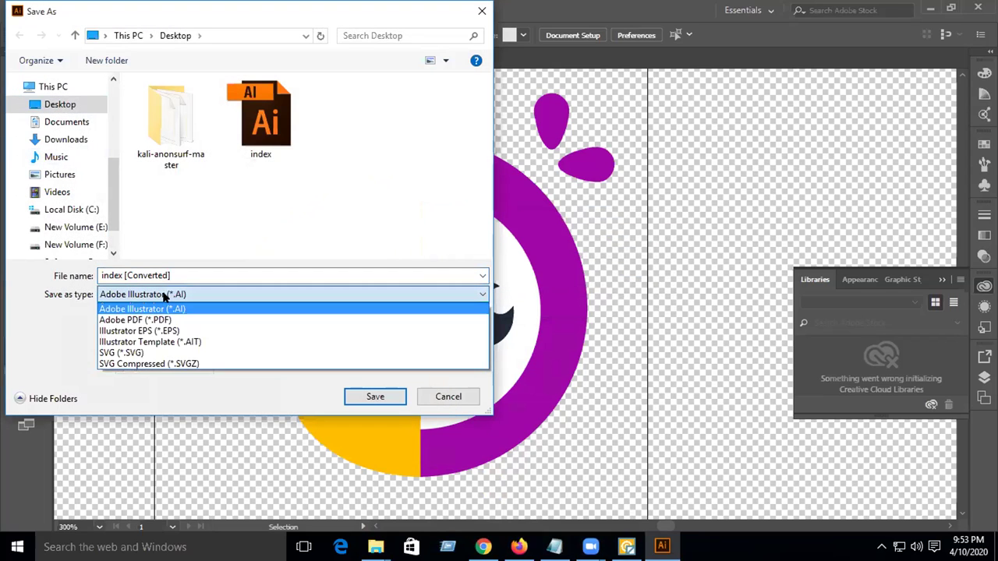
pyautogui.click(180, 298)
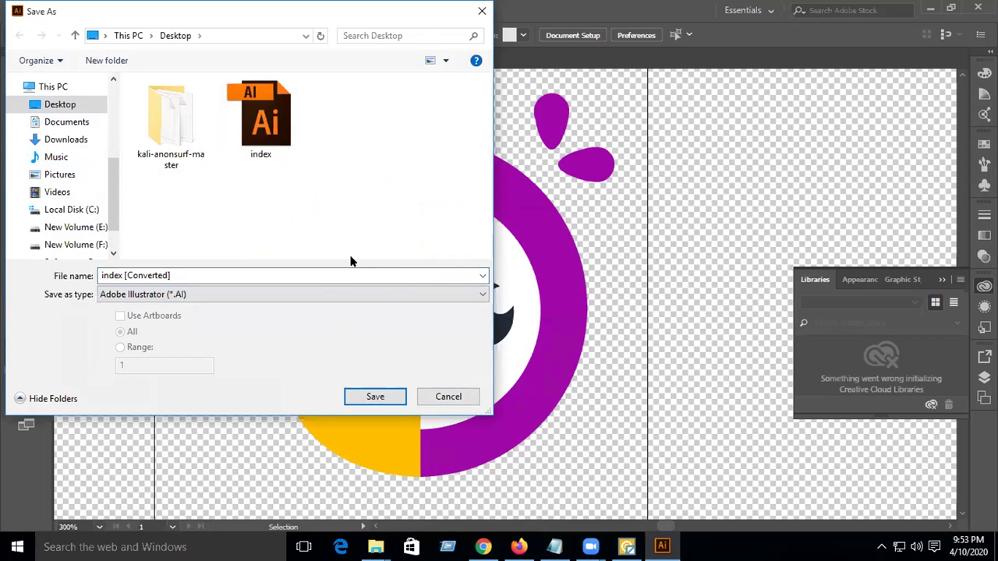
pyautogui.click(448, 397)
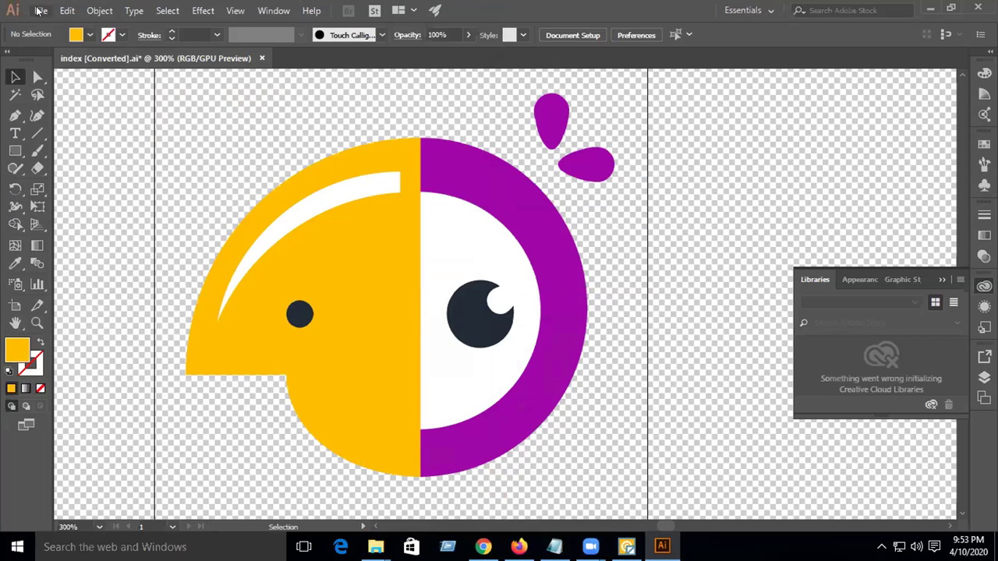
pyautogui.click(41, 10)
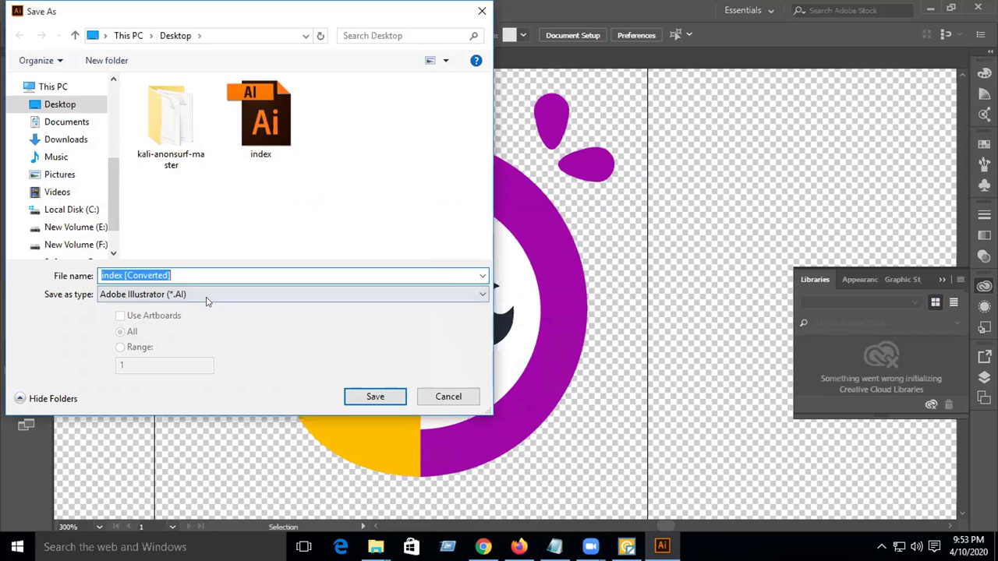
pyautogui.click(209, 301)
pyautogui.click(148, 305)
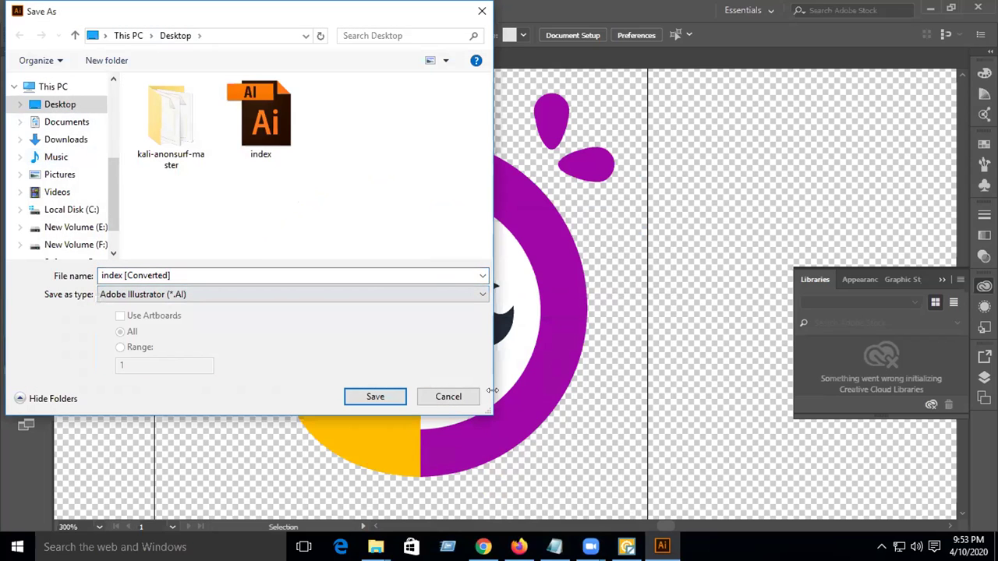
pyautogui.click(462, 395)
# Close Illustrator without saving the changes to the logo document.
pyautogui.click(967, 7)
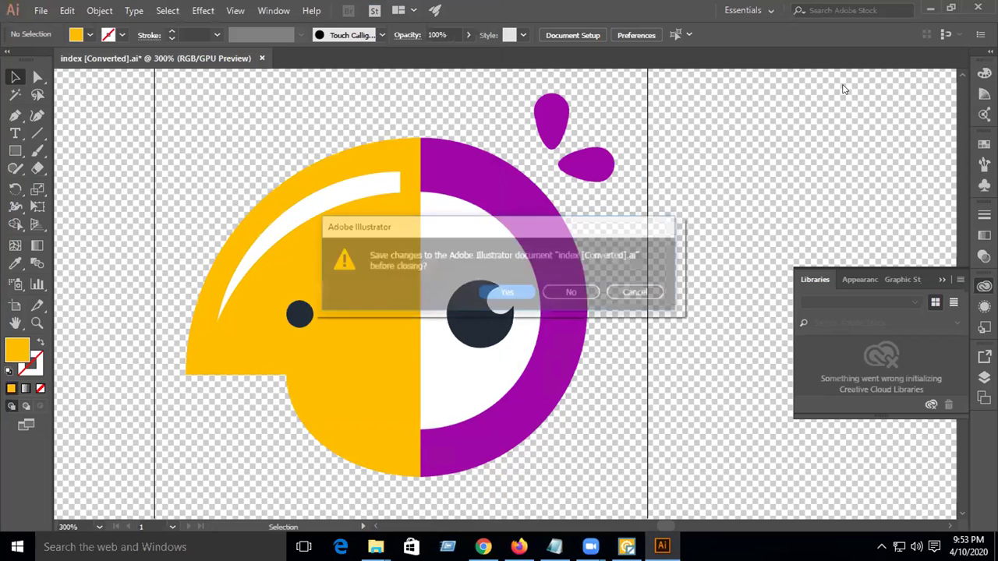
pyautogui.click(573, 292)
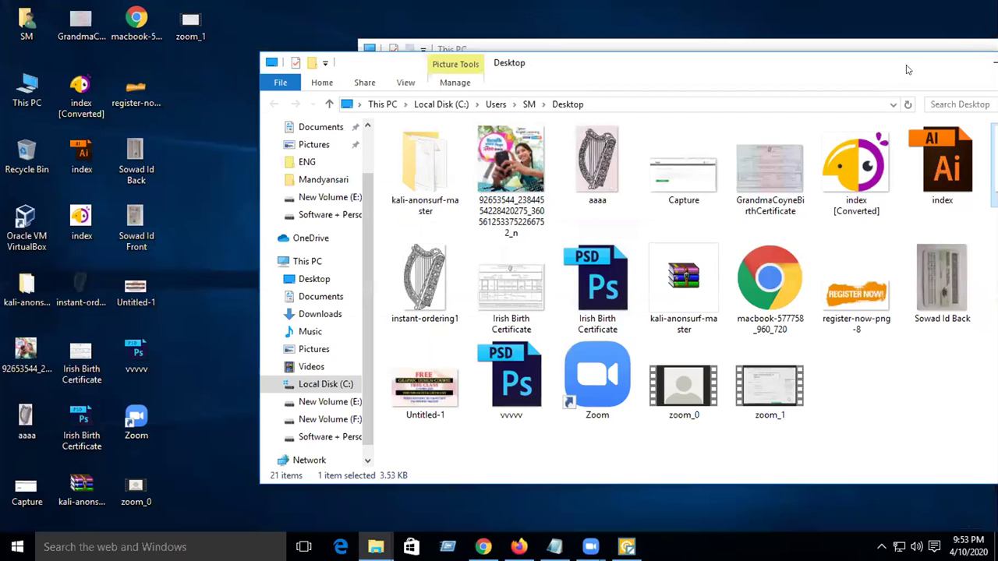
# Close both File Explorer windows and open the exported index [Converted] PNG from the desktop in Photos.
pyautogui.moveTo(867, 70); pyautogui.dragTo(544, 92)
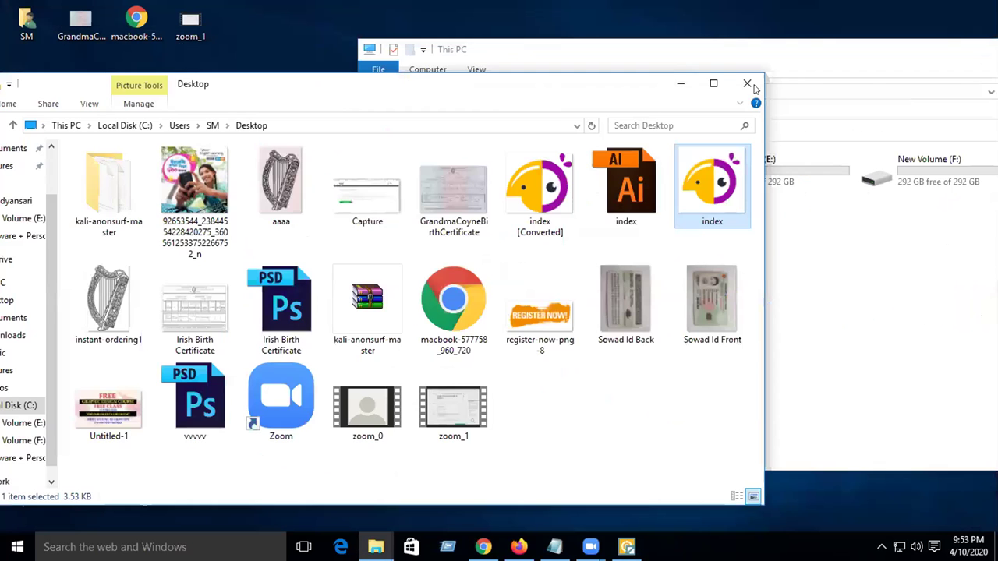
pyautogui.click(754, 85)
pyautogui.moveTo(923, 52); pyautogui.dragTo(643, 88)
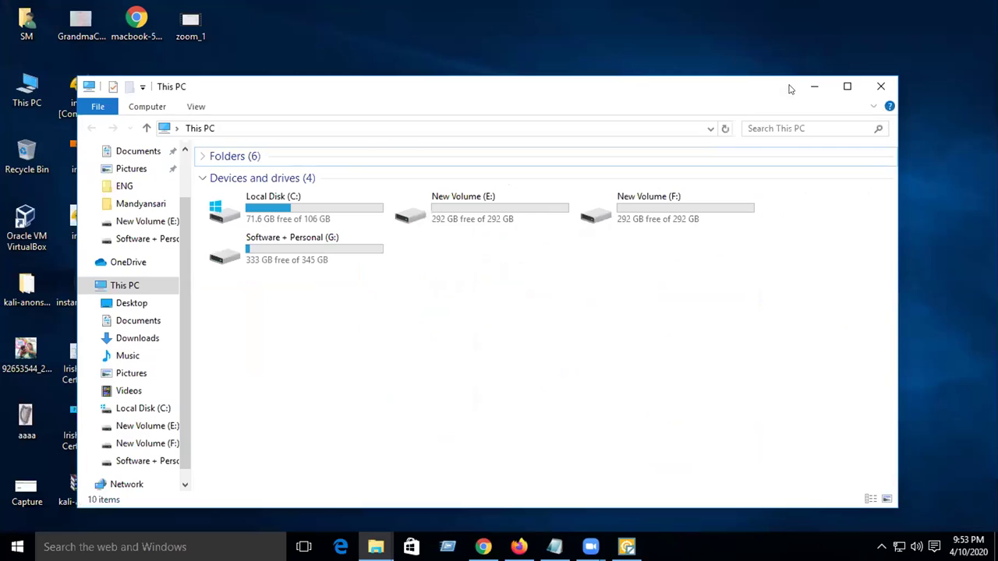
pyautogui.click(881, 87)
pyautogui.doubleClick(81, 90)
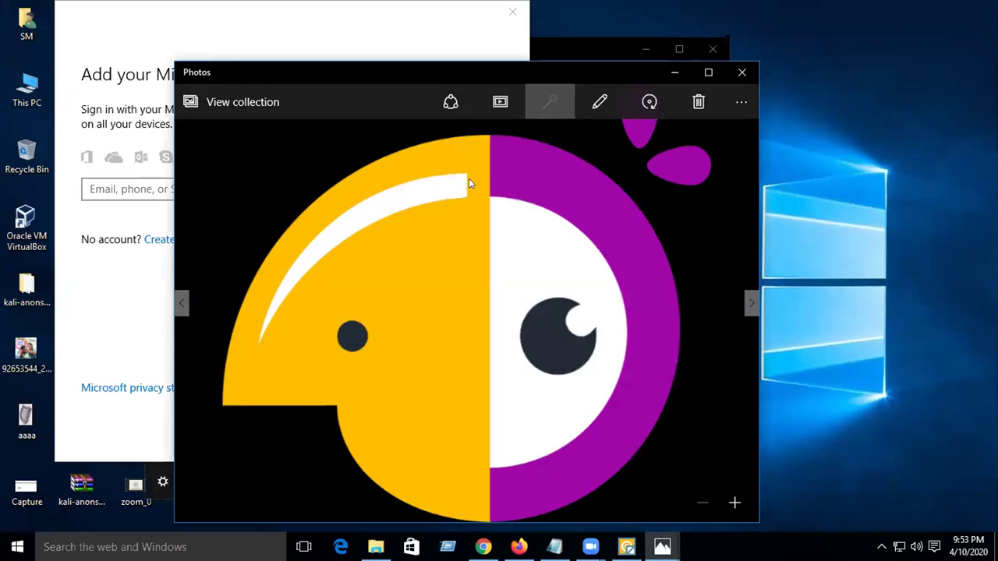
# Close the Photos windows and the Microsoft account prompt, and launch Adobe Photoshop CC 2017.
pyautogui.click(742, 72)
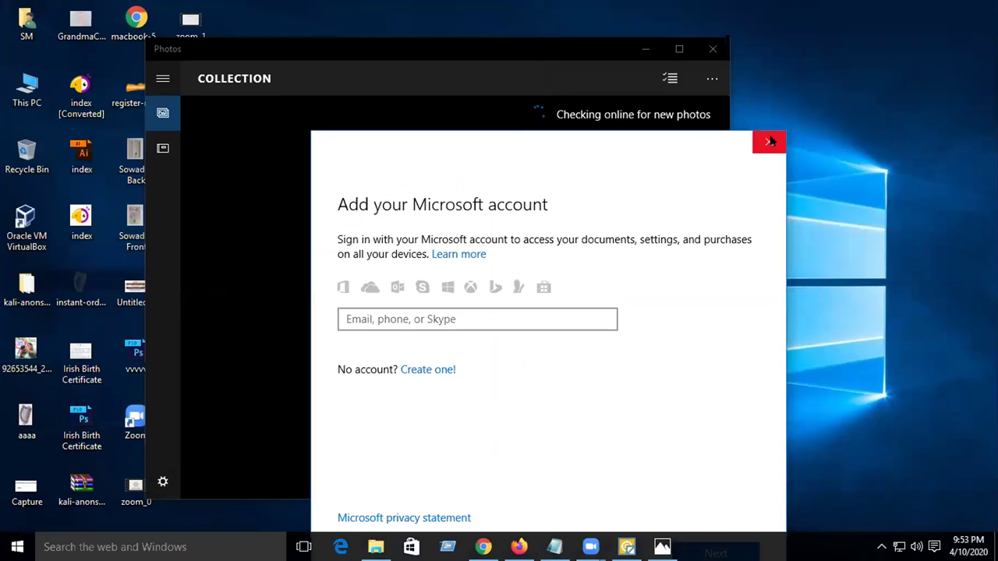
pyautogui.click(770, 142)
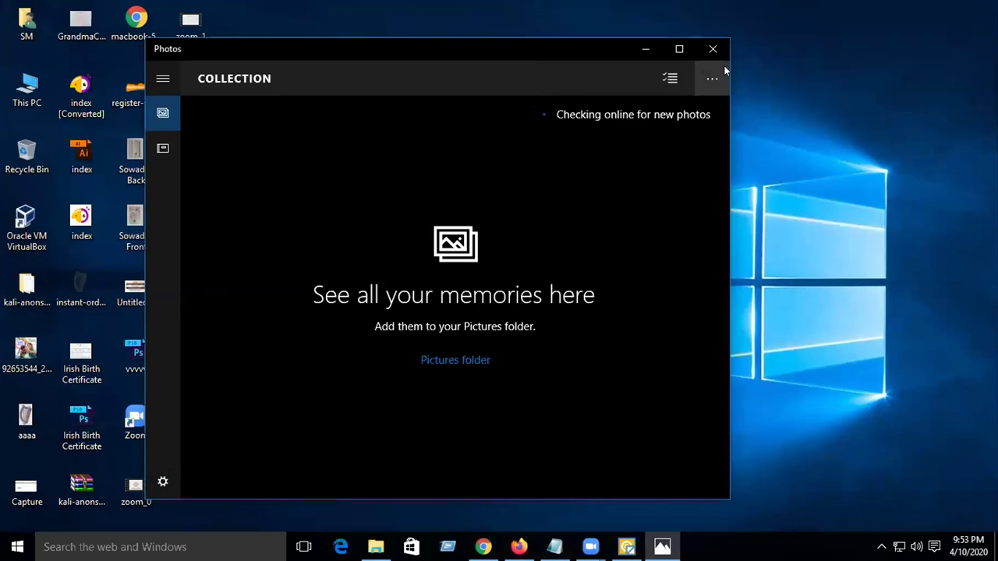
pyautogui.click(713, 49)
pyautogui.press('super+s')
pyautogui.write('pho')
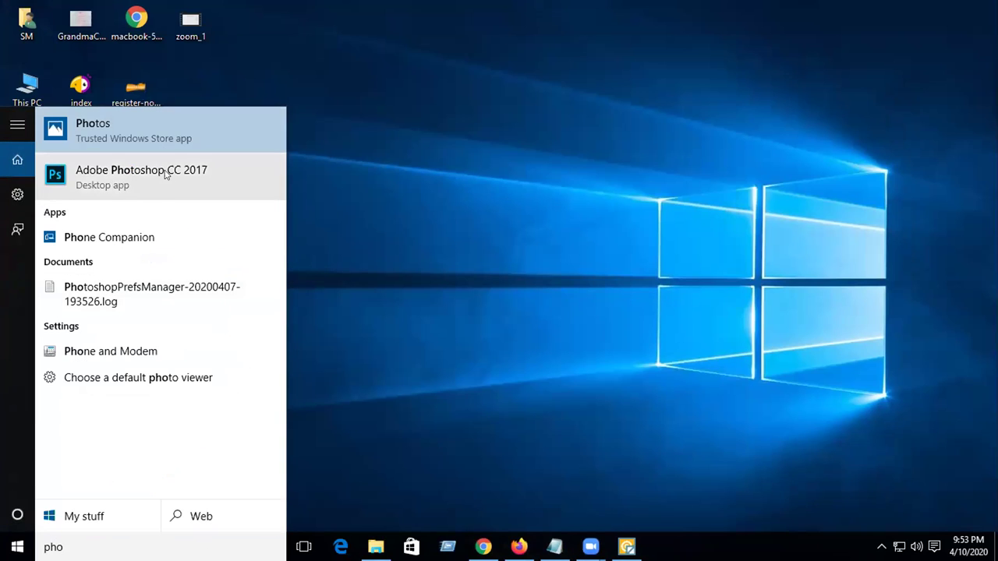
pyautogui.click(247, 185)
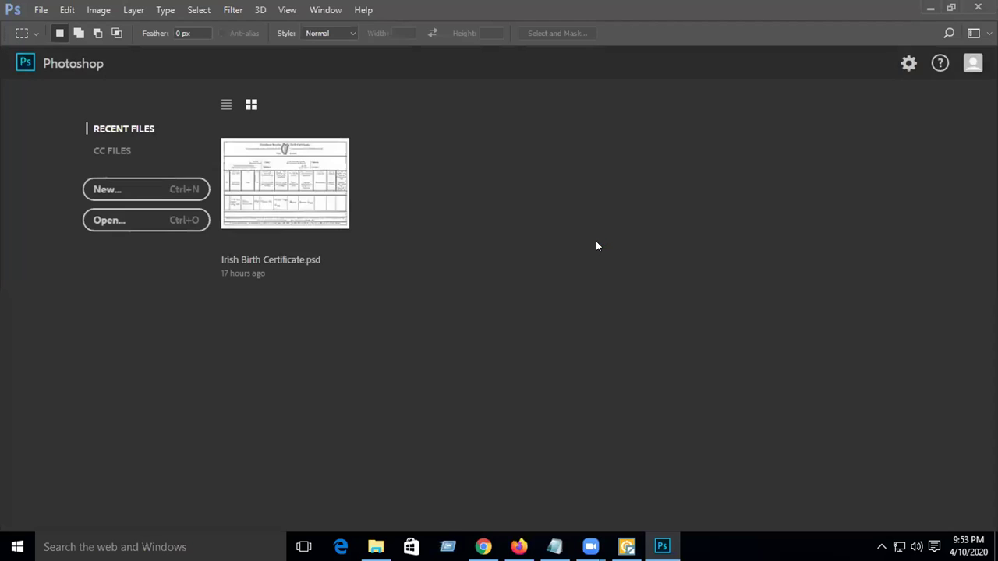
# Create a new document 1750 by 984 pixels at 300 pixels/inch, in RGB Color with a white background.
pyautogui.click(133, 191)
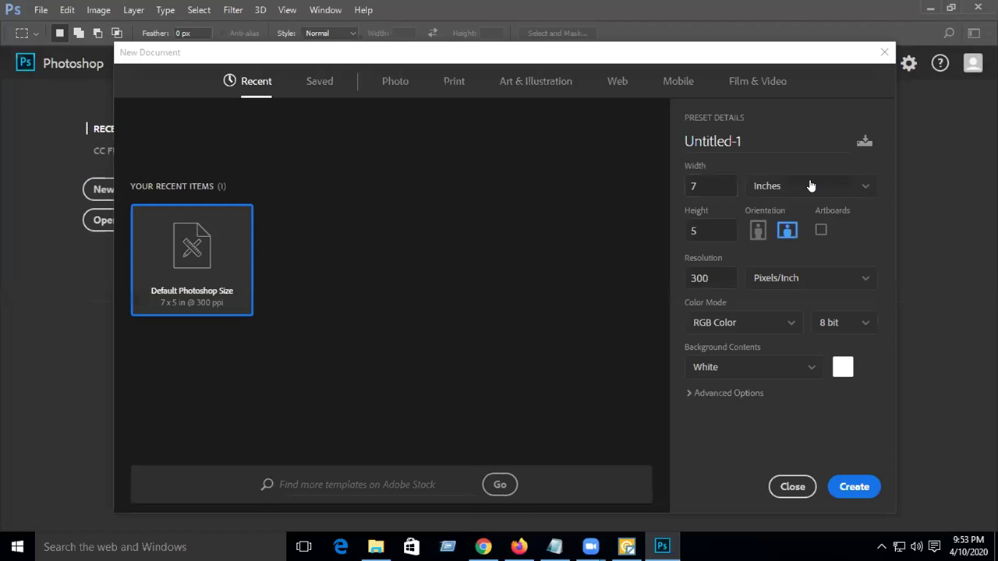
pyautogui.click(811, 185)
pyautogui.click(798, 208)
pyautogui.doubleClick(719, 182)
pyautogui.write('1750')
pyautogui.click(720, 228)
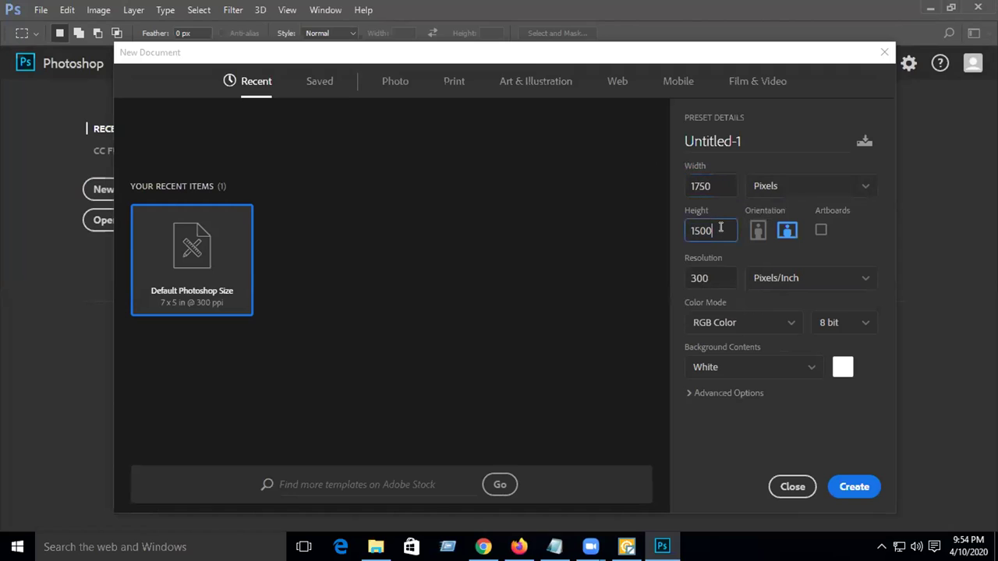
pyautogui.write('984')
pyautogui.hotkey('ctrl', 'a')
pyautogui.write('98')
pyautogui.doubleClick(711, 185)
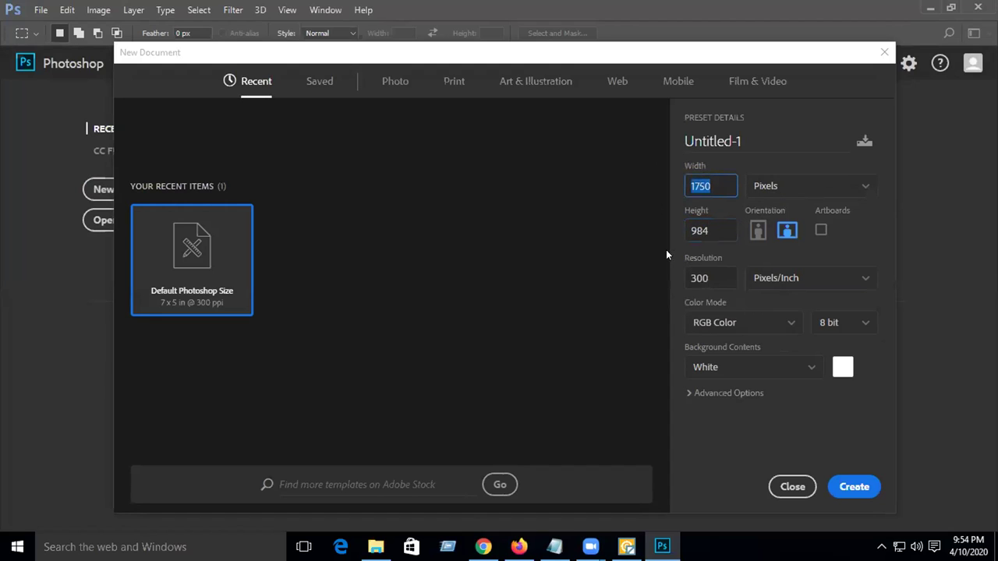
pyautogui.doubleClick(723, 275)
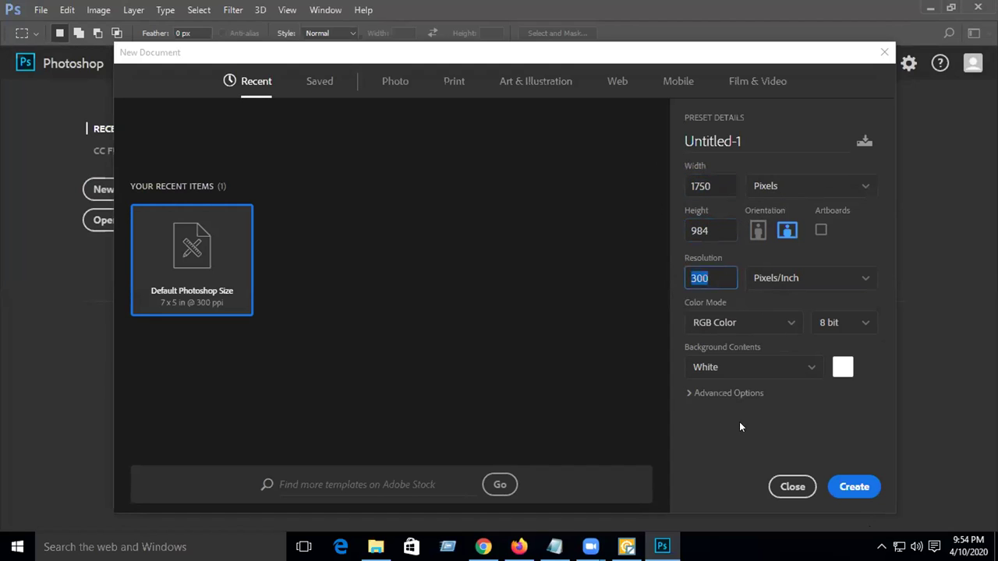
pyautogui.click(852, 488)
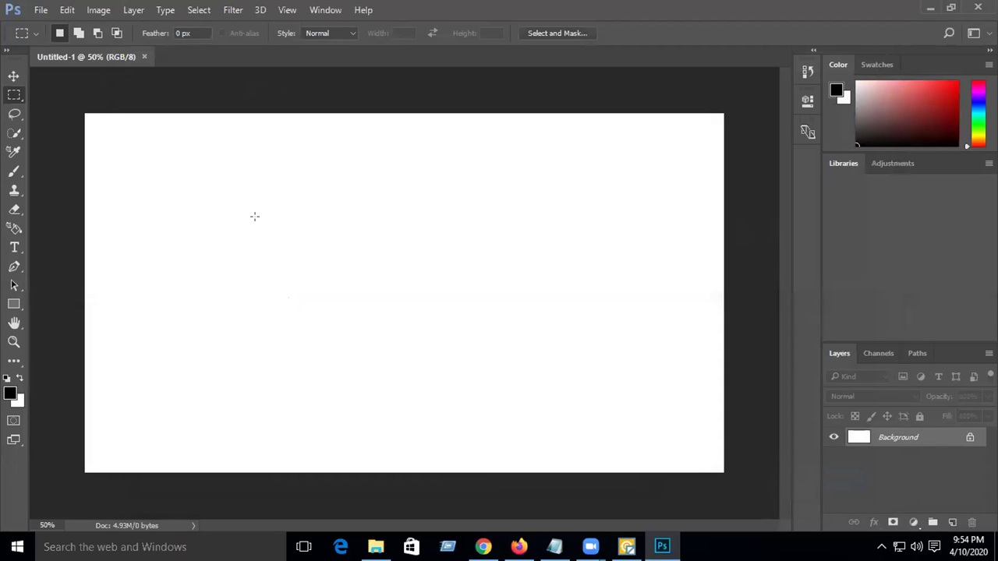
# Place the index [Converted] PNG from the desktop in the canvas's left half, scaled to about 83%.
pyautogui.click(16, 76)
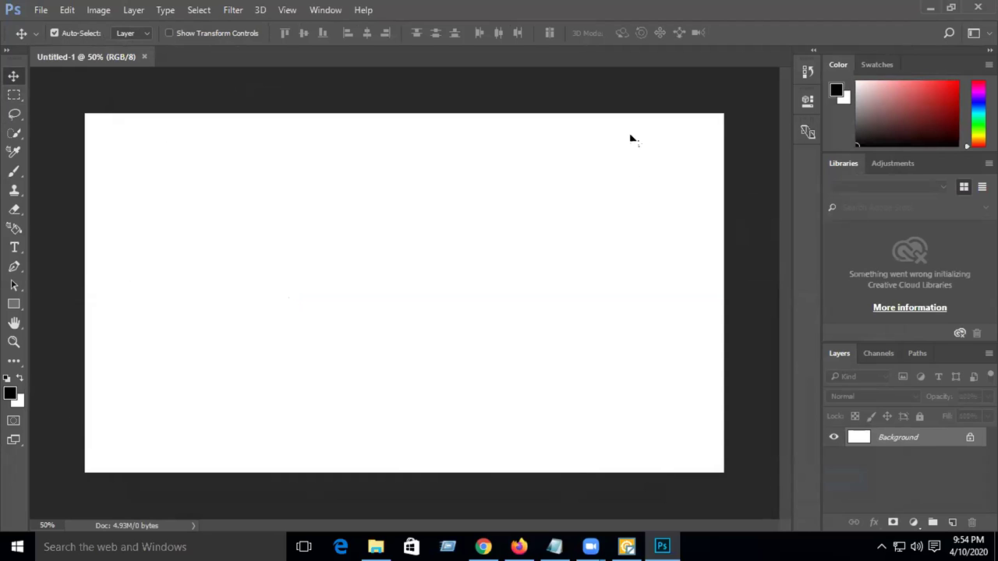
pyautogui.click(929, 10)
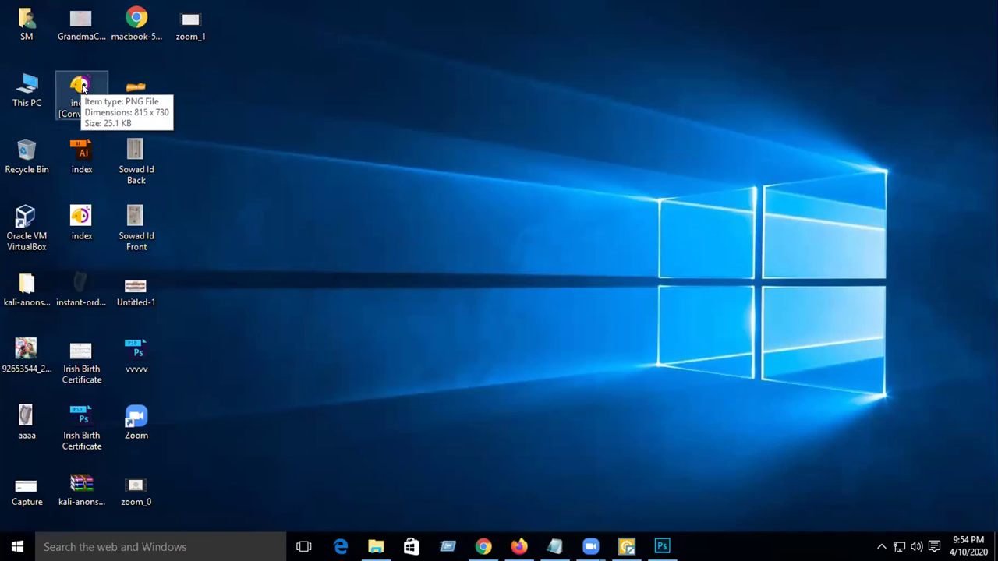
pyautogui.moveTo(80, 87); pyautogui.dragTo(283, 315)
pyautogui.moveTo(471, 297); pyautogui.dragTo(316, 296)
pyautogui.moveTo(401, 160); pyautogui.dragTo(379, 183)
pyautogui.moveTo(324, 312); pyautogui.dragTo(299, 312)
pyautogui.press('Return')
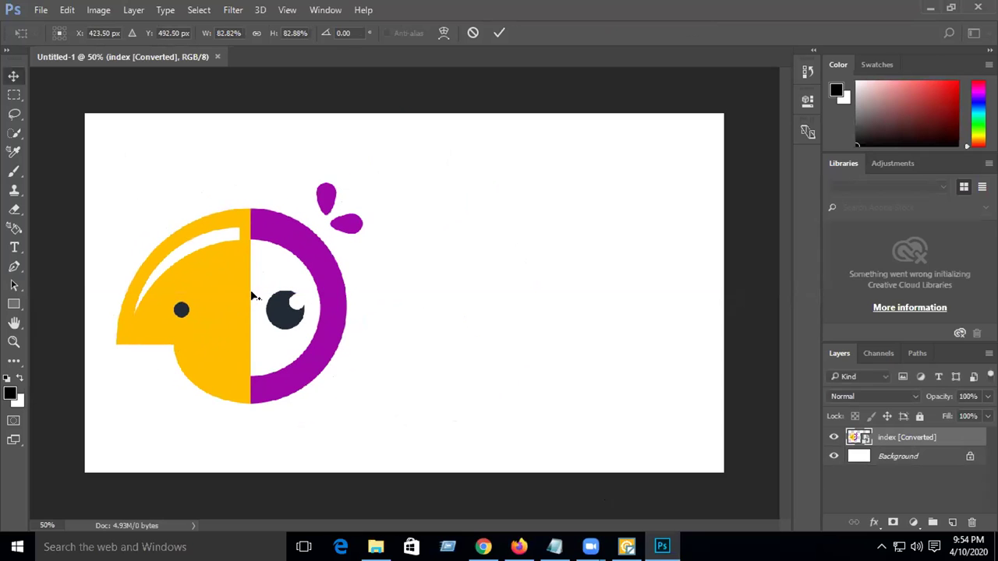
# Duplicate the logo layer with the copy in the canvas's right half, and shift both logos slightly down.
pyautogui.hotkey('ctrl', 'j')
pyautogui.moveTo(234, 287); pyautogui.dragTo(543, 292)
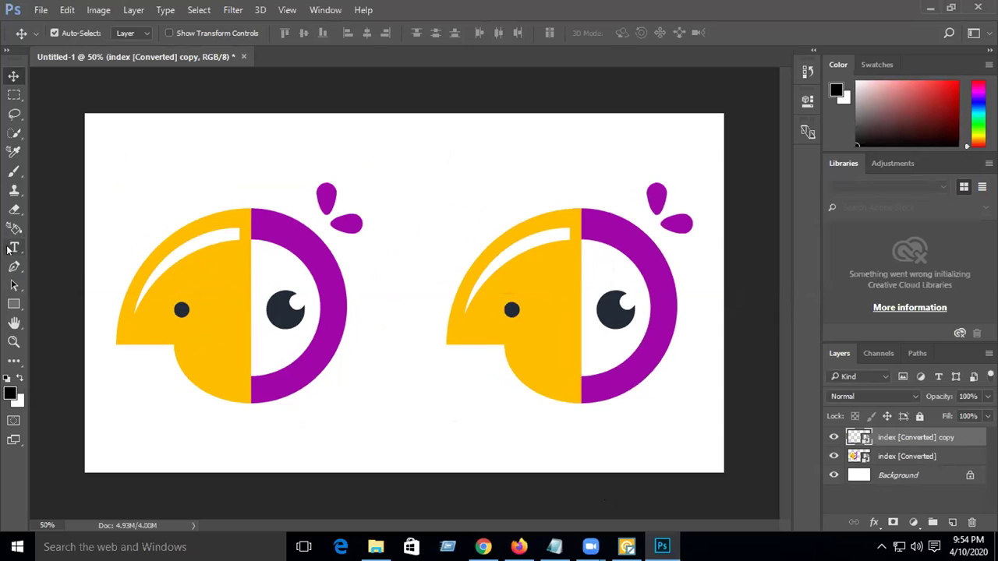
pyautogui.click(206, 294)
pyautogui.keyDown('shift'); pyautogui.click(919, 442); pyautogui.keyUp('shift')
pyautogui.hotkey('shift', 'Down')
pyautogui.hotkey('shift', 'Down')
pyautogui.hotkey('shift', 'Down')
pyautogui.hotkey('shift', 'Down')
pyautogui.hotkey('shift', 'Down')
pyautogui.hotkey('shift', 'Down')
pyautogui.hotkey('shift', 'Down')
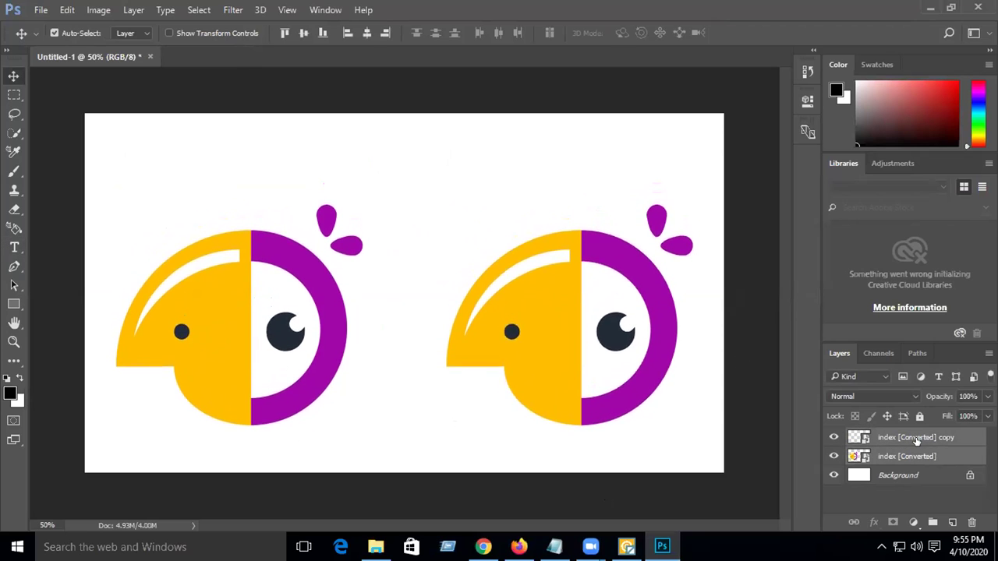
pyautogui.click(201, 157)
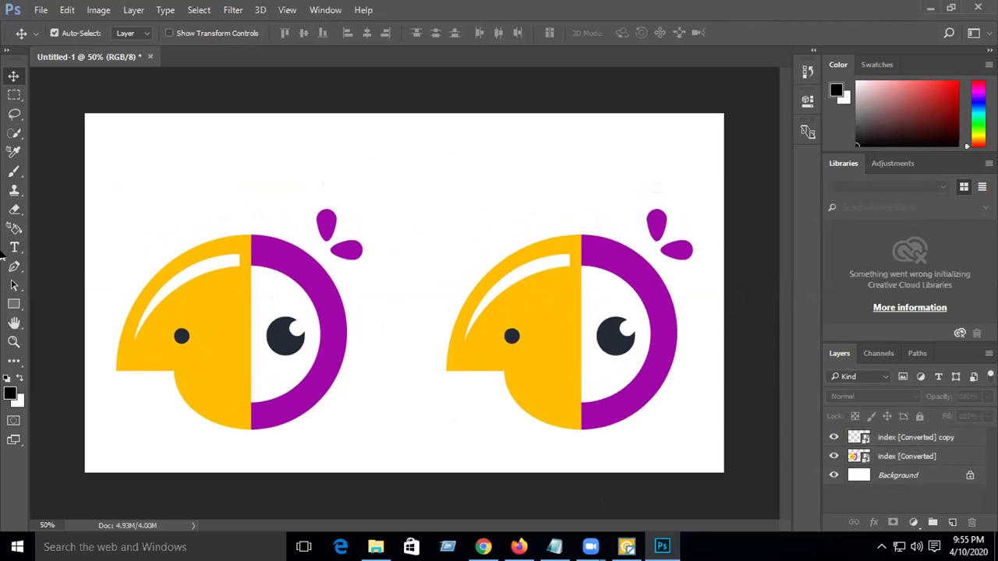
# Add the text ORIGINAL above the left logo and nudge it slightly right.
pyautogui.click(208, 169)
pyautogui.write('Origi')
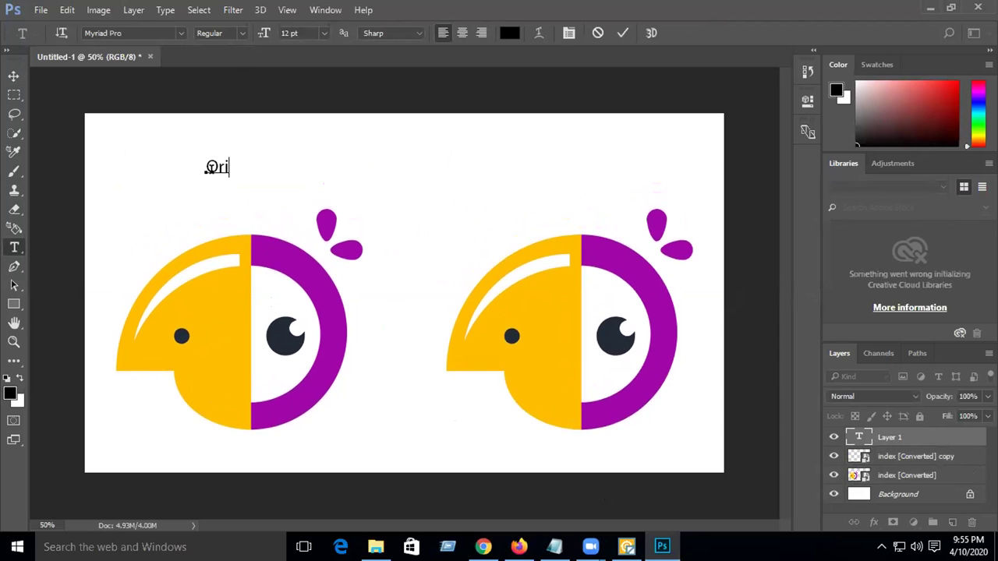
pyautogui.press('BackSpace')
pyautogui.press('BackSpace')
pyautogui.press('BackSpace')
pyautogui.press('BackSpace')
pyautogui.write('RIGINAL')
pyautogui.click(14, 75)
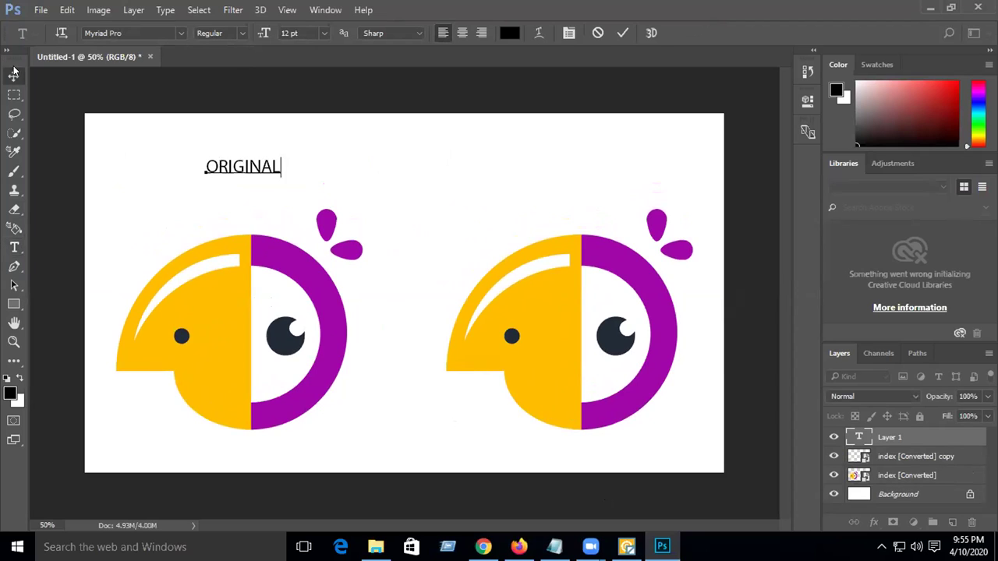
pyautogui.hotkey('shift', 'Right')
pyautogui.hotkey('shift', 'Right')
# Add the text VECTOR above the right logo, level with the ORIGINAL label.
pyautogui.click(12, 247)
pyautogui.click(518, 184)
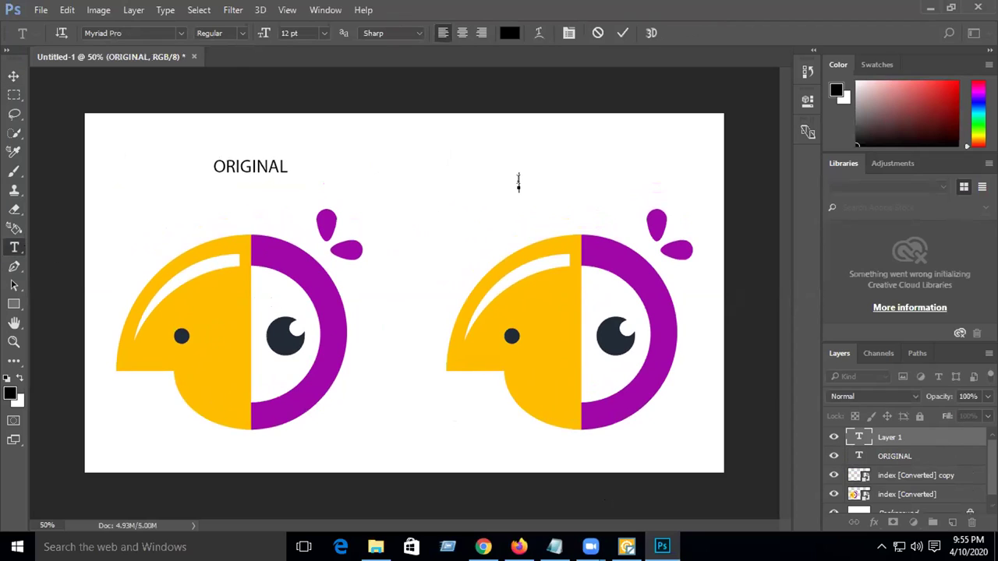
pyautogui.write('VECTO')
pyautogui.click(13, 75)
pyautogui.moveTo(557, 185); pyautogui.dragTo(590, 163)
# Reposition the ORIGINAL label so it sits centered above the left logo, level with the VECTOR label.
pyautogui.moveTo(254, 170); pyautogui.dragTo(243, 170)
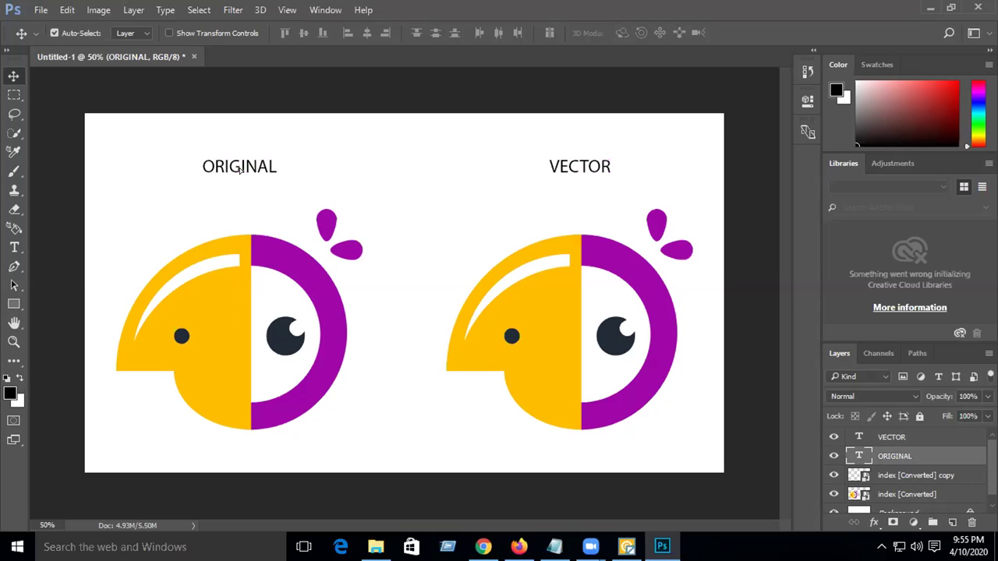
pyautogui.moveTo(240, 170); pyautogui.dragTo(241, 171)
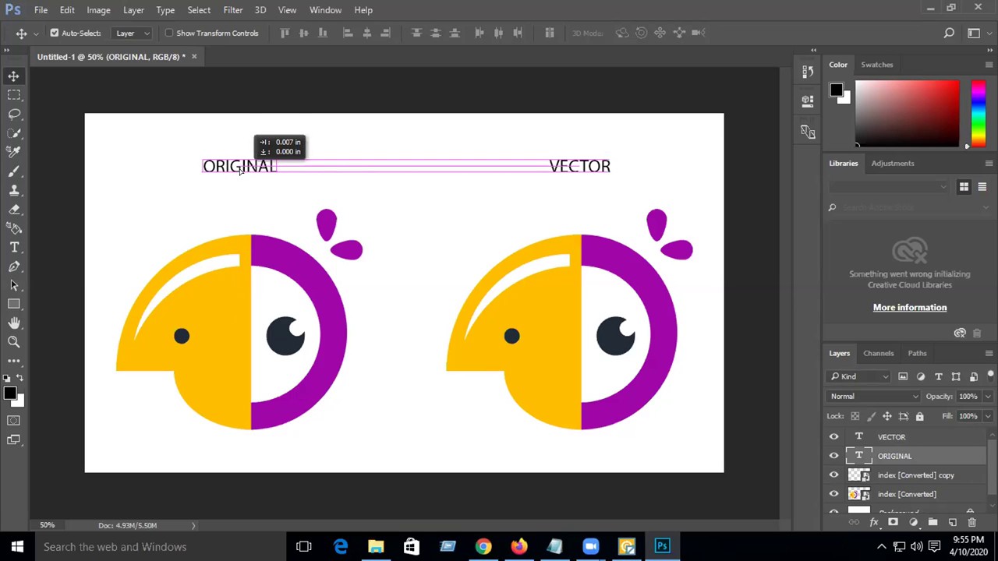
pyautogui.moveTo(240, 171); pyautogui.dragTo(260, 165)
# Rasterize the left logo's index [Converted] smart object layer.
pyautogui.click(227, 310)
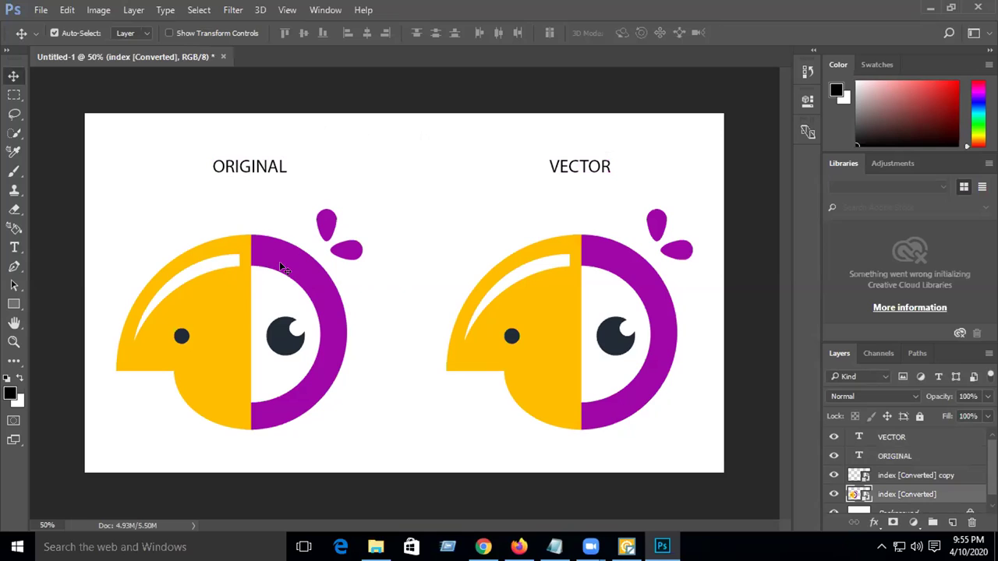
pyautogui.click(555, 312)
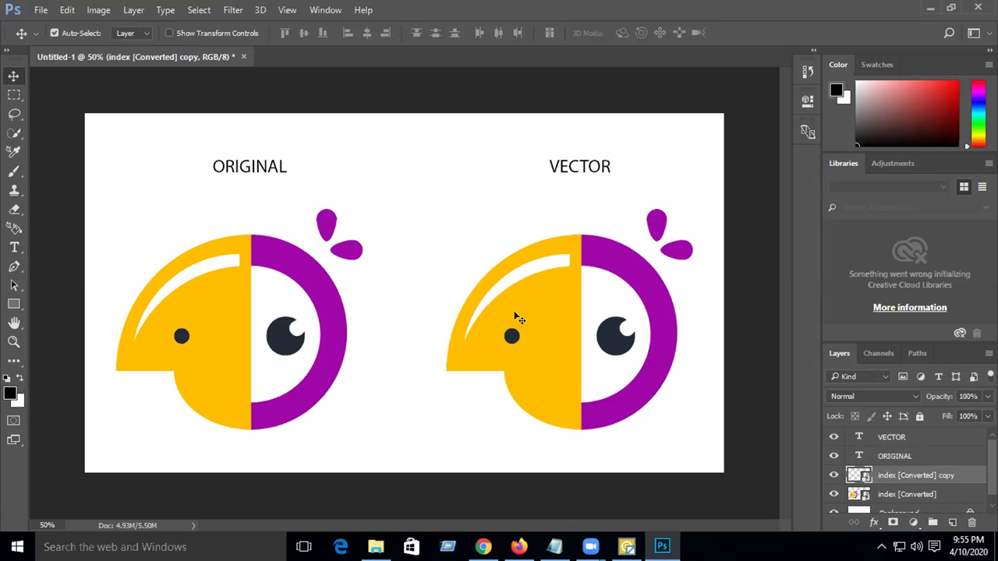
pyautogui.click(223, 314)
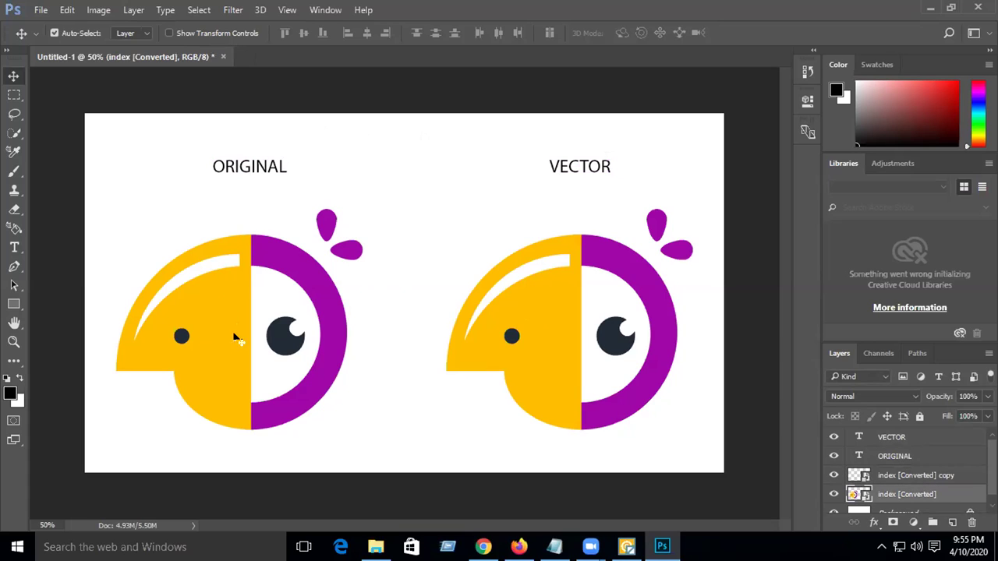
pyautogui.scroll(-1, 886, 484)
pyautogui.rightClick(887, 484)
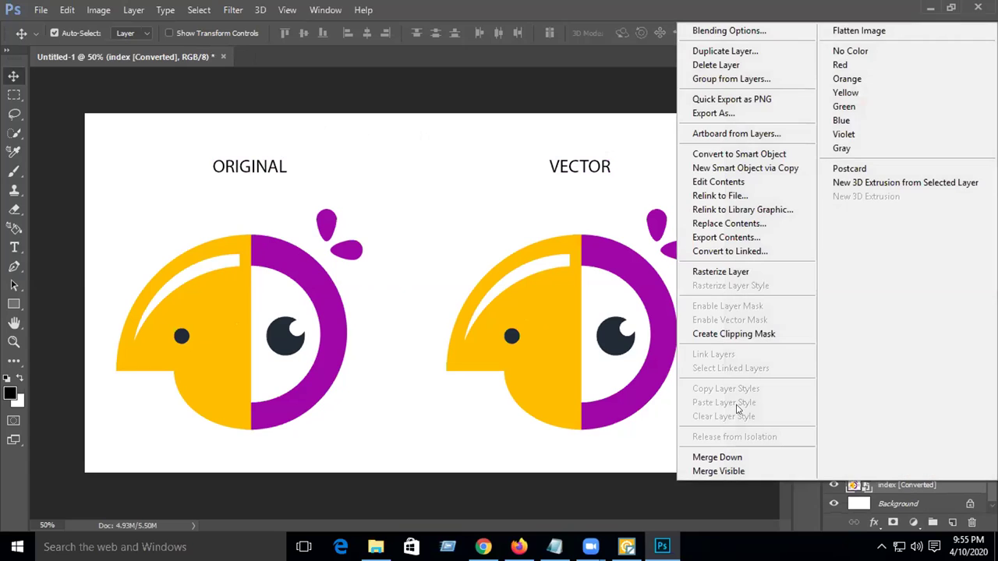
pyautogui.click(720, 275)
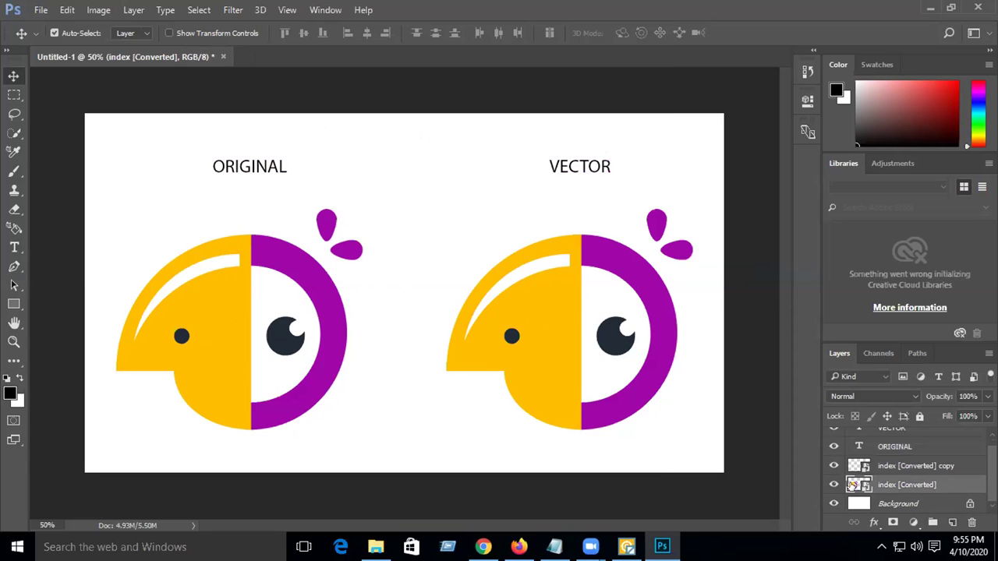
pyautogui.rightClick(903, 480)
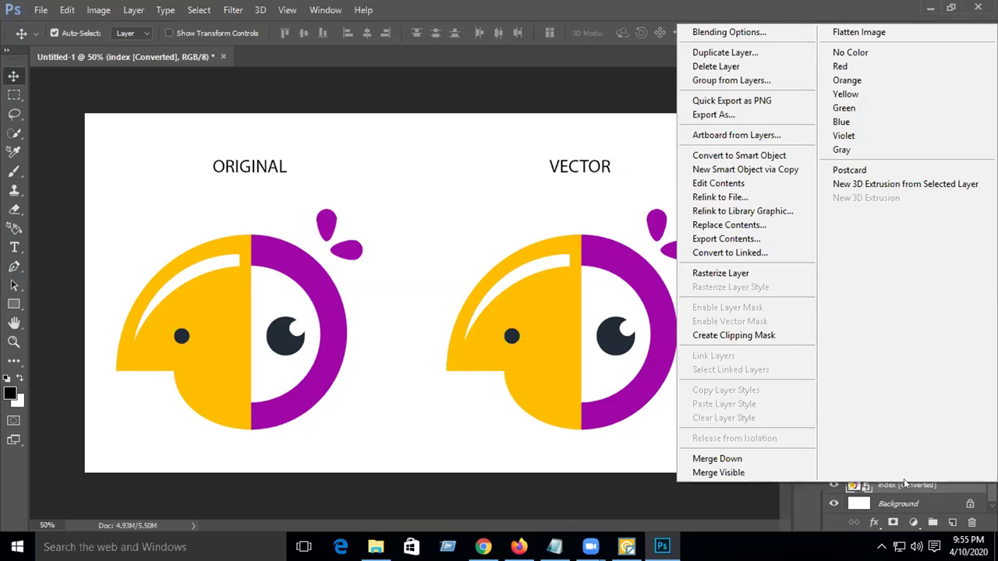
pyautogui.click(720, 273)
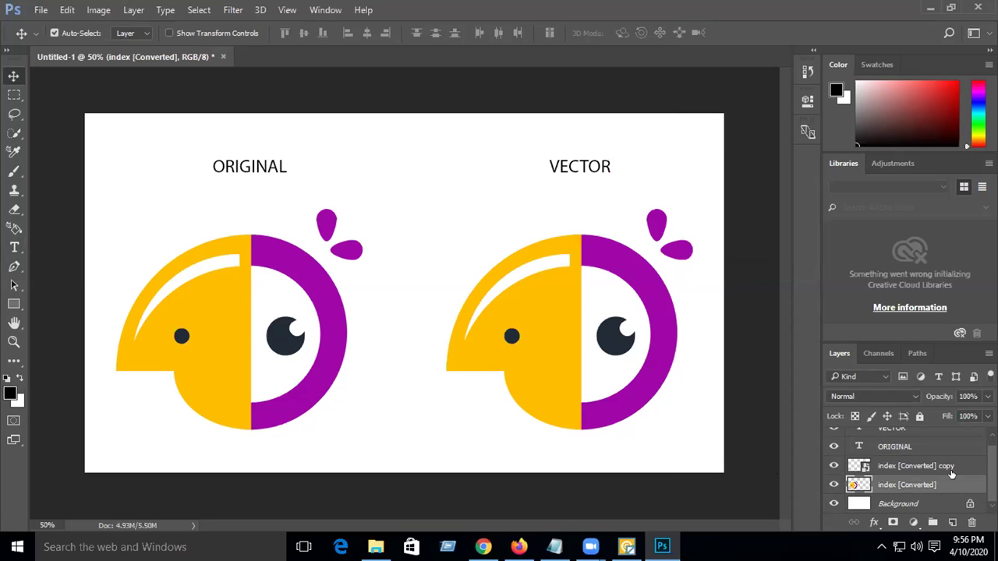
# Apply the Mosaic pixelate filter with a cell size of 10 to the left logo, and select the right logo.
pyautogui.click(233, 10)
pyautogui.press('Escape')
pyautogui.hotkey('alt', 't')
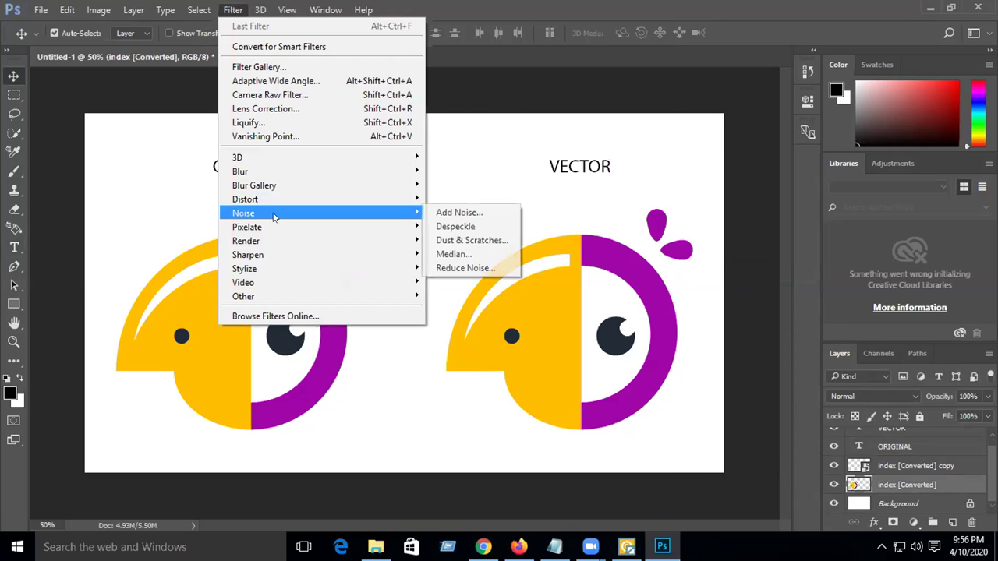
pyautogui.moveTo(276, 248)
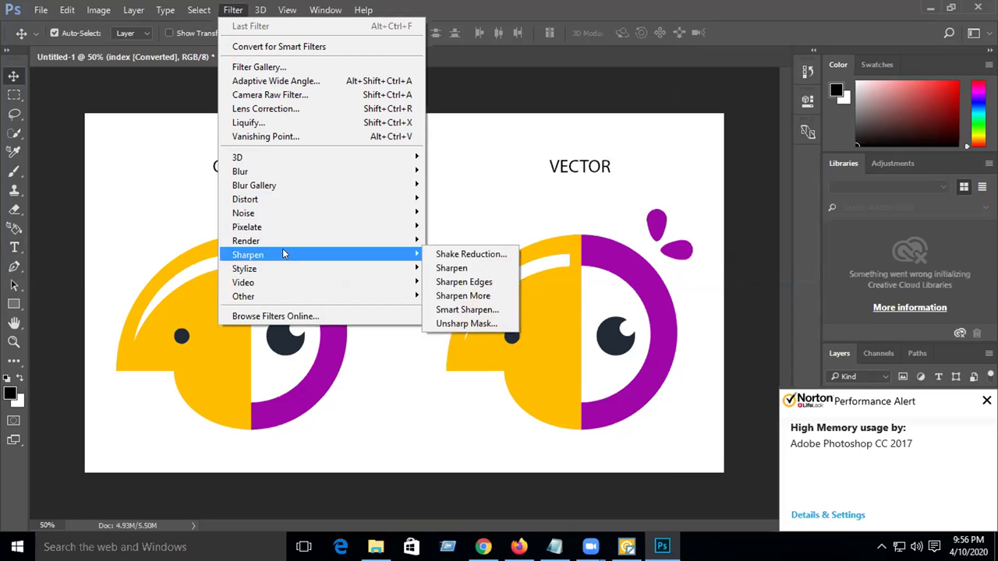
pyautogui.moveTo(269, 228)
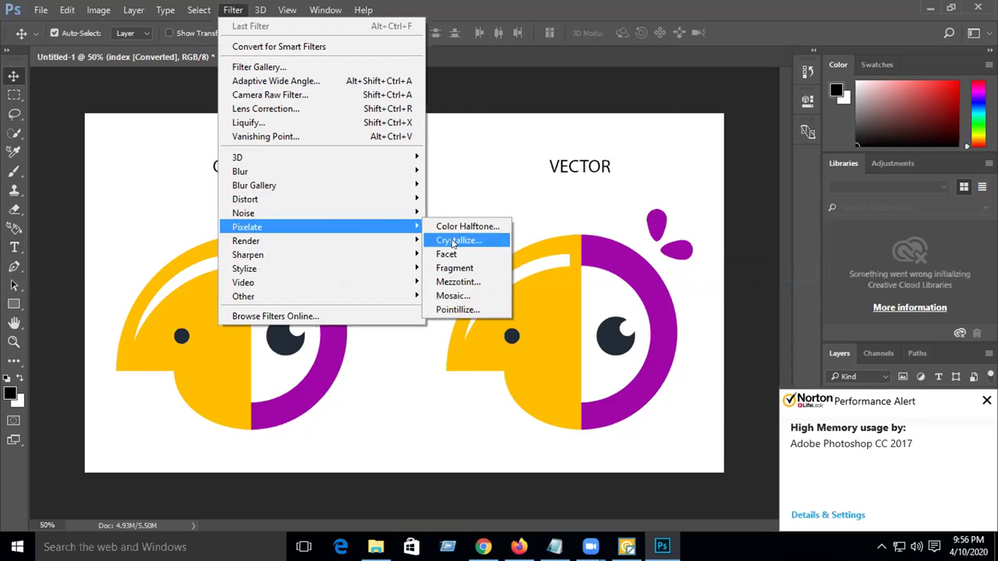
pyautogui.click(451, 297)
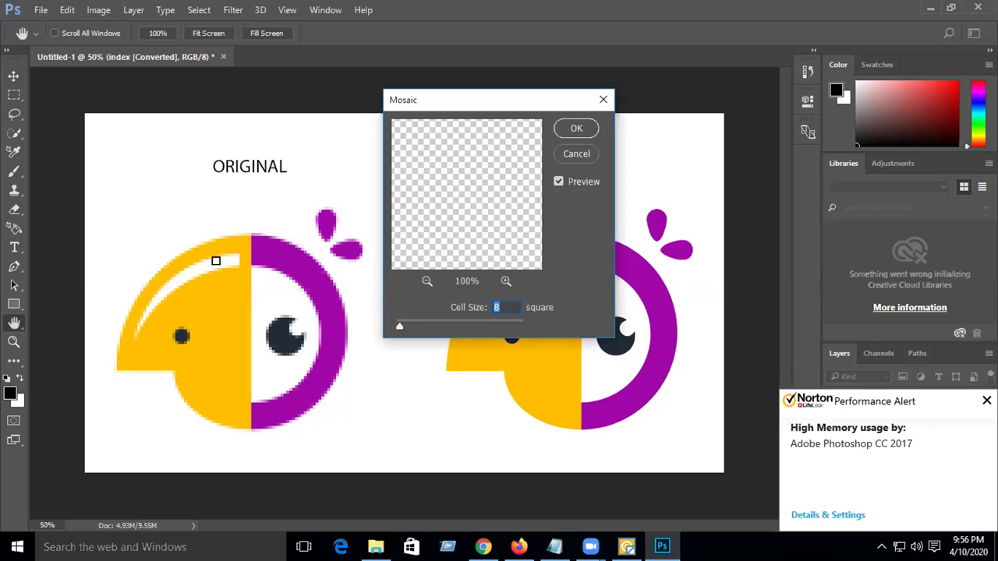
pyautogui.moveTo(400, 326); pyautogui.dragTo(402, 325)
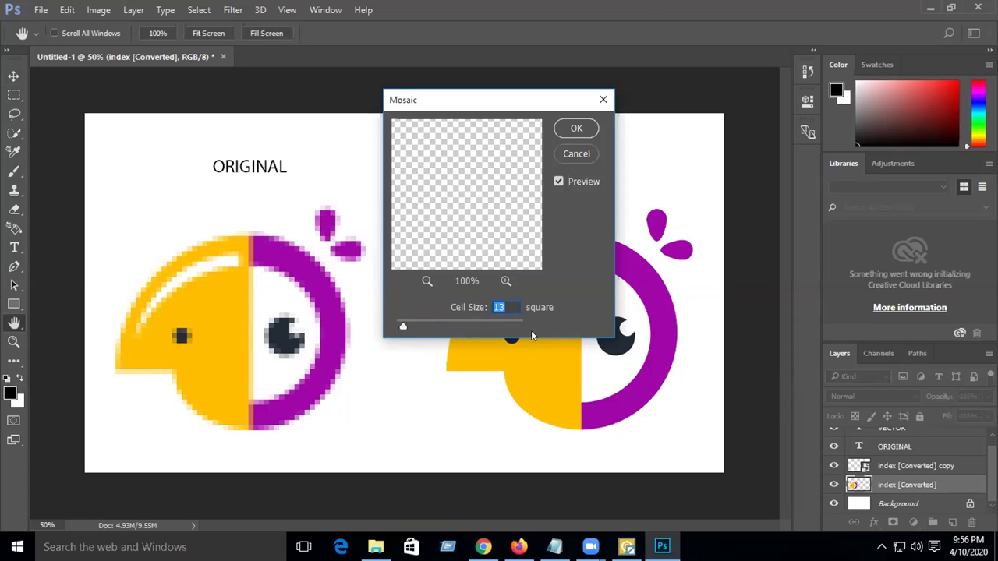
pyautogui.write('0')
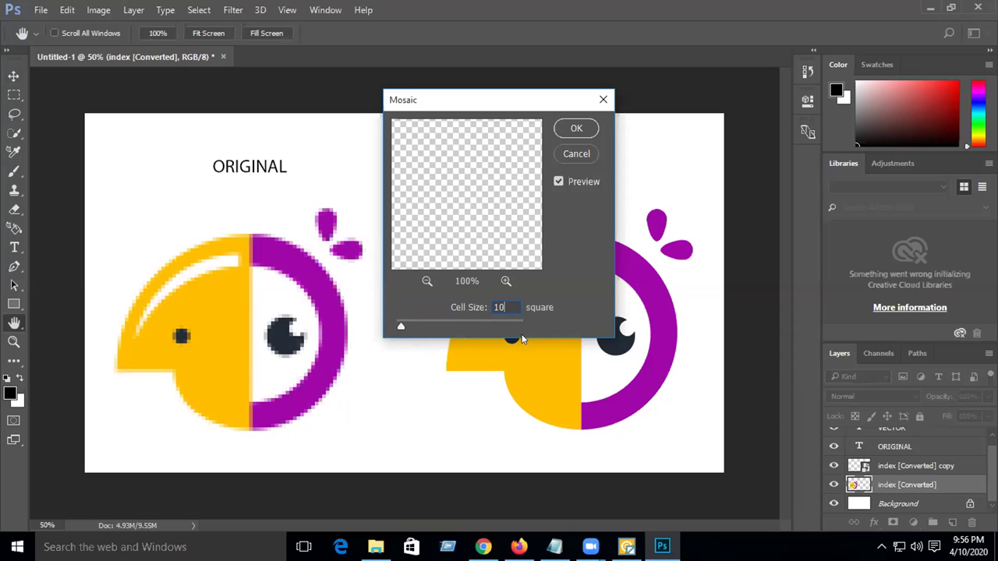
pyautogui.click(560, 126)
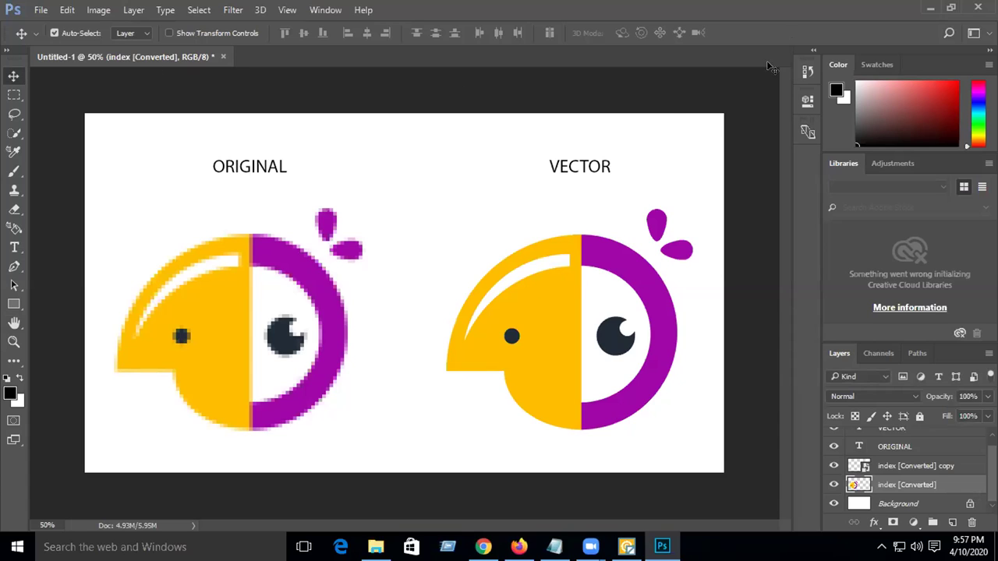
pyautogui.click(521, 310)
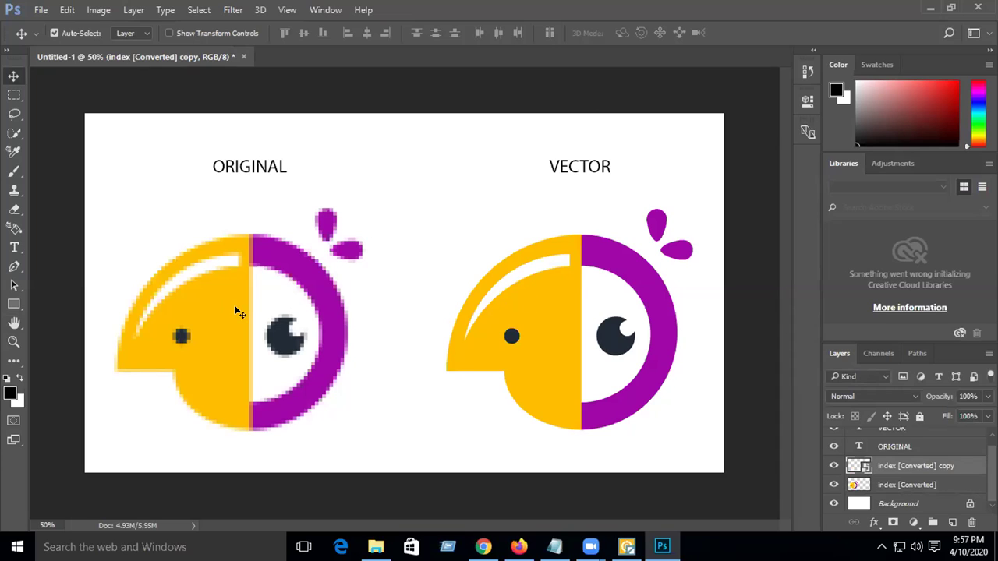
# Apply the Mosaic pixelate filter to the left logo again, trying out different cell sizes.
pyautogui.click(195, 309)
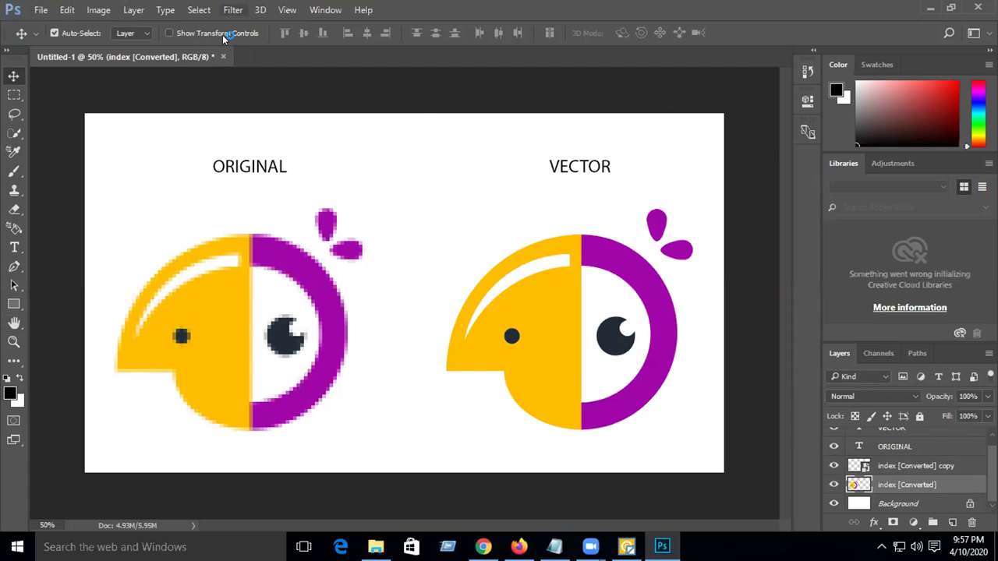
pyautogui.click(233, 9)
pyautogui.moveTo(286, 229)
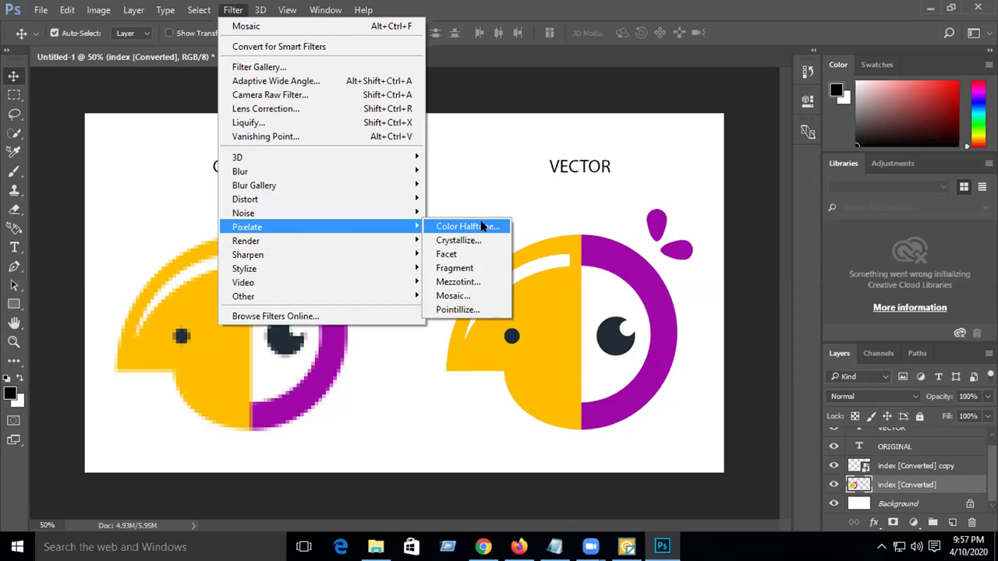
pyautogui.click(450, 296)
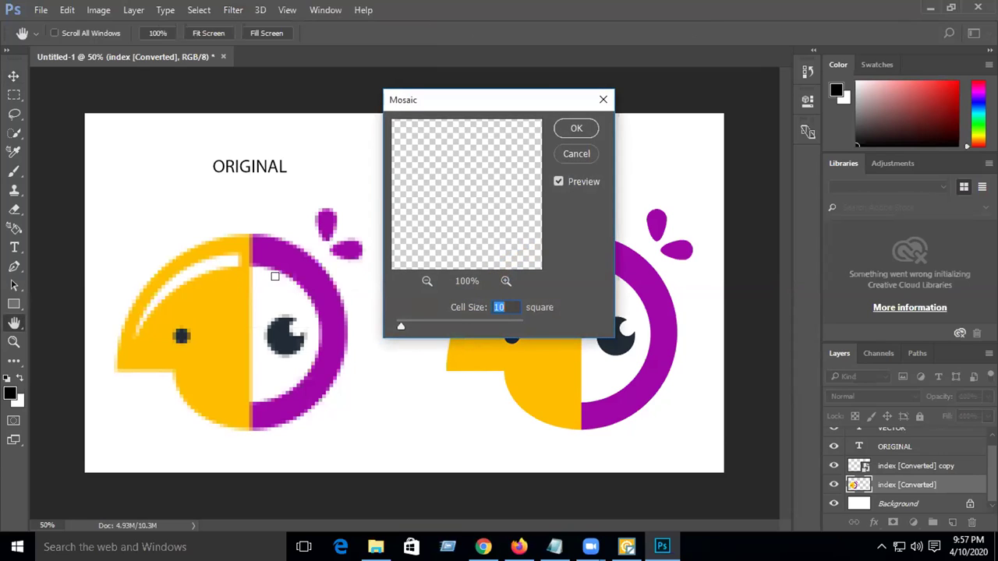
pyautogui.moveTo(401, 326)
pyautogui.mouseDown()
pyautogui.moveTo(458, 328)
pyautogui.moveTo(399, 325)
pyautogui.mouseUp()
pyautogui.write('2')
pyautogui.click(394, 328)
pyautogui.moveTo(394, 329); pyautogui.dragTo(402, 332)
pyautogui.moveTo(401, 332); pyautogui.dragTo(401, 331)
pyautogui.click(576, 127)
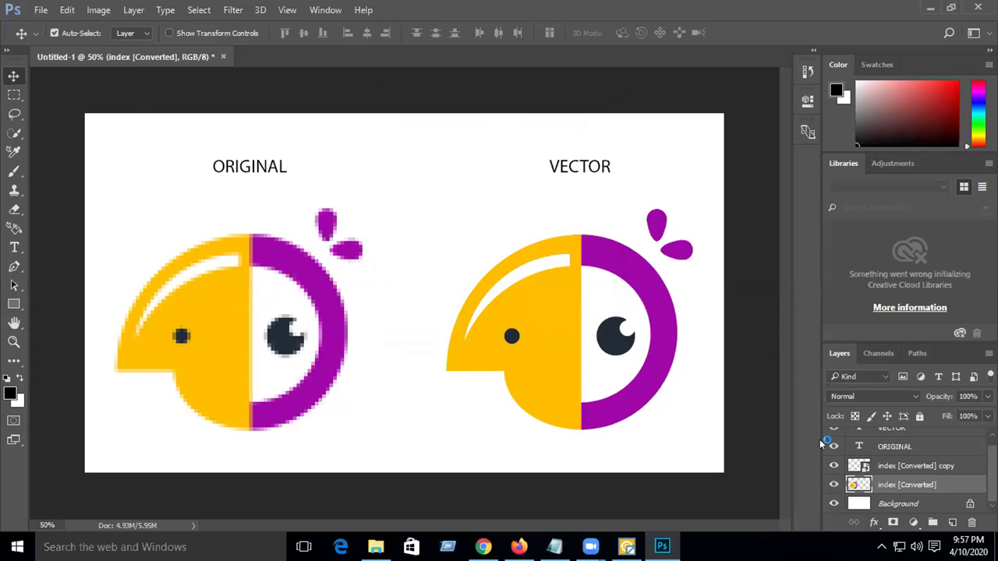
# On a new layer above Background, draw a closed four-point Pen shape of about 1168 × 1102 px behind the VECTOR half, with a slanted inner edge.
pyautogui.click(908, 503)
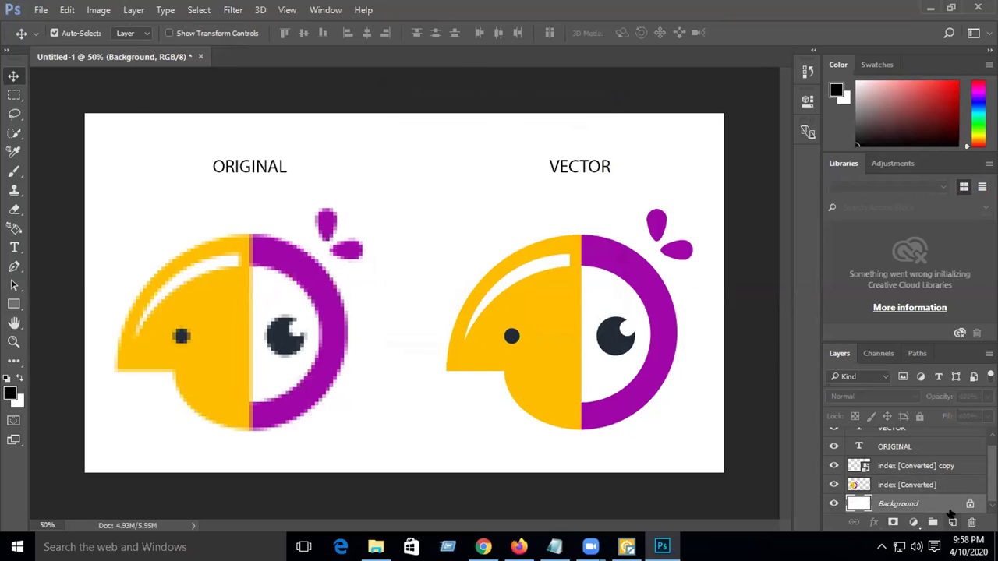
pyautogui.click(952, 523)
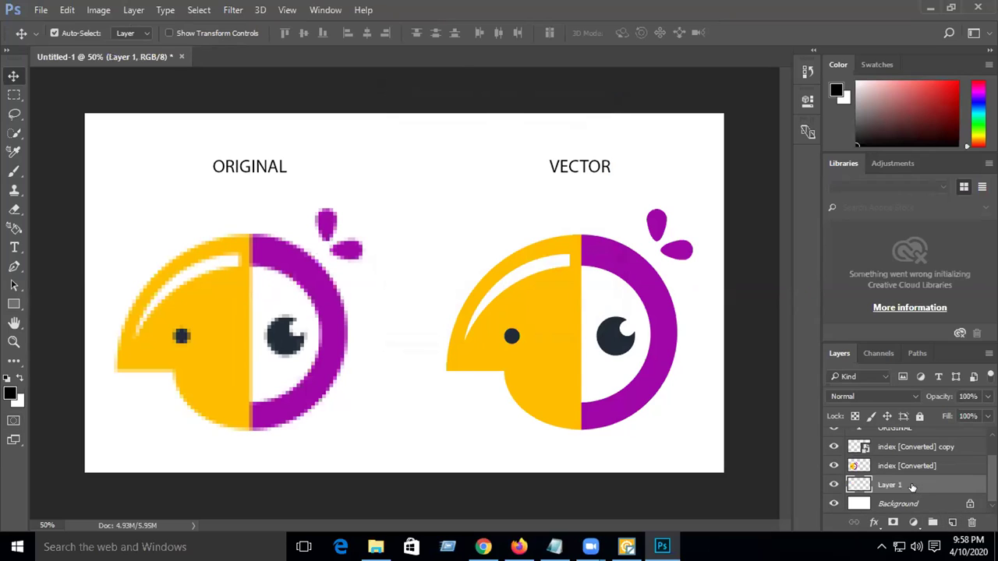
pyautogui.click(14, 267)
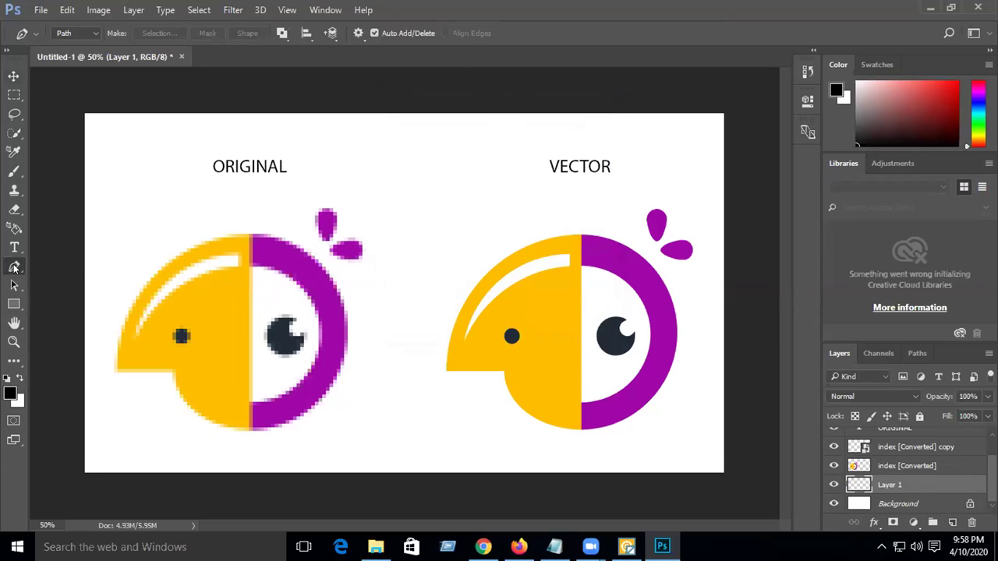
pyautogui.click(74, 33)
pyautogui.click(74, 44)
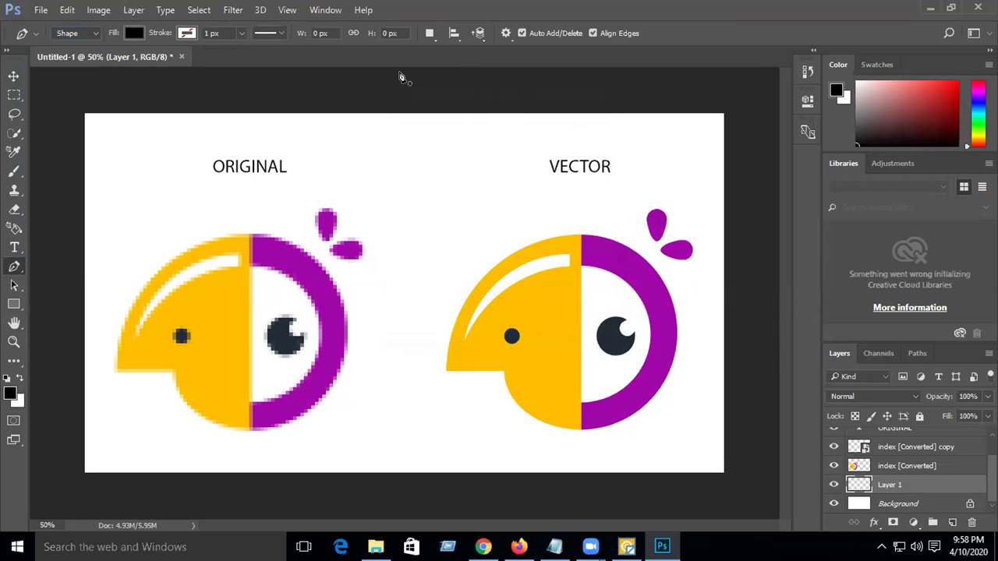
pyautogui.click(482, 97)
pyautogui.click(338, 494)
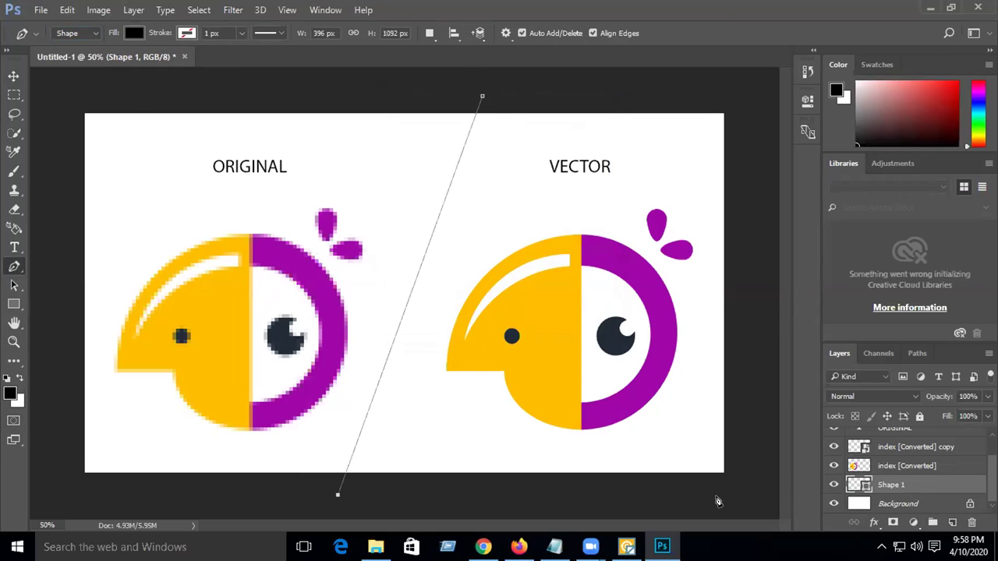
pyautogui.click(752, 495)
pyautogui.click(764, 93)
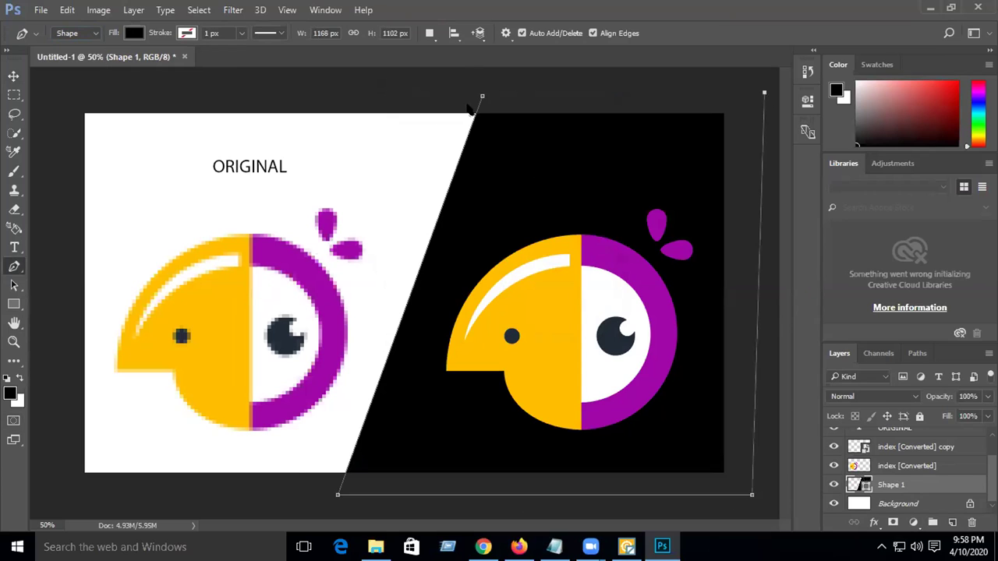
pyautogui.click(482, 96)
# Fill the slanted shape behind the VECTOR logo with cyan.
pyautogui.click(132, 33)
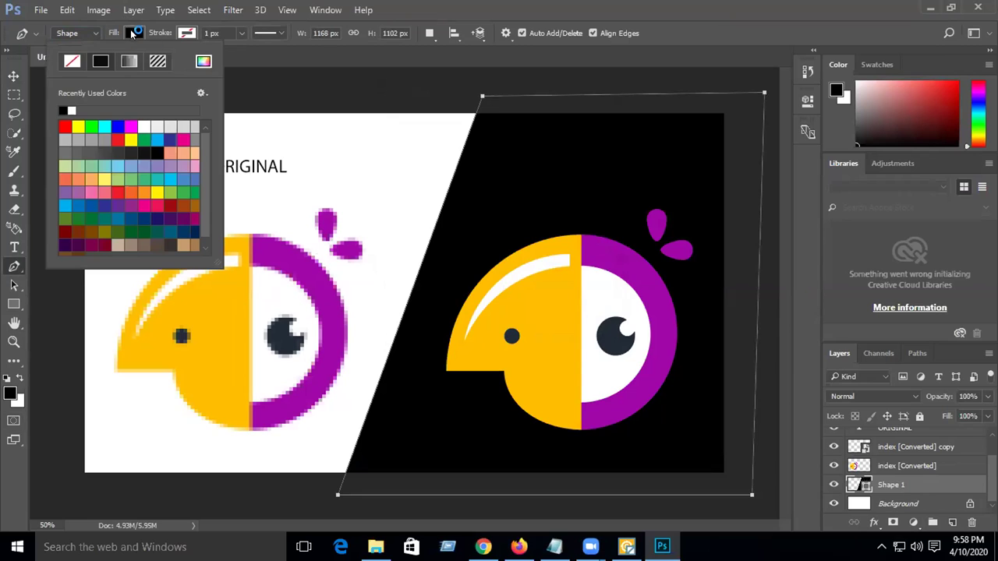
pyautogui.click(105, 127)
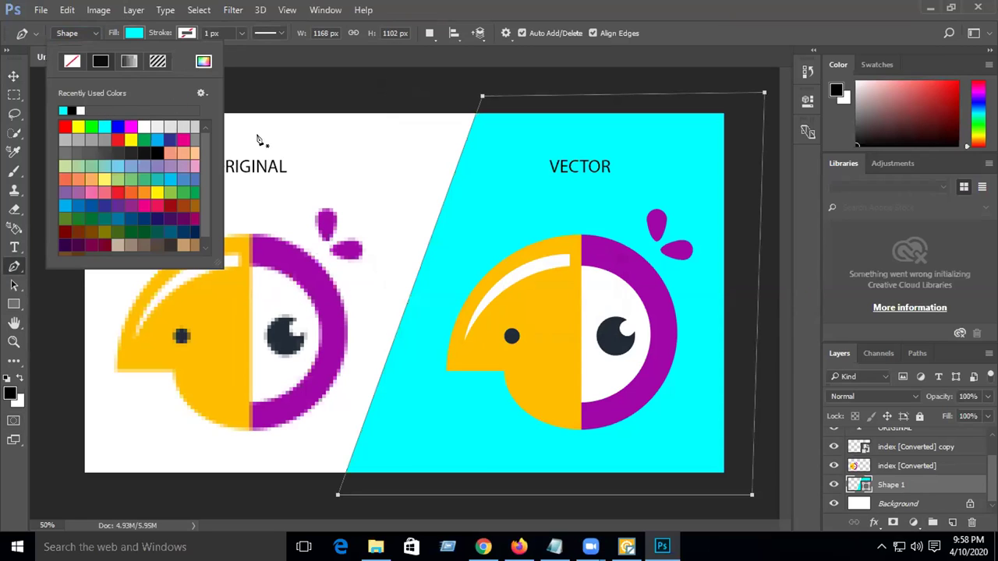
pyautogui.click(13, 76)
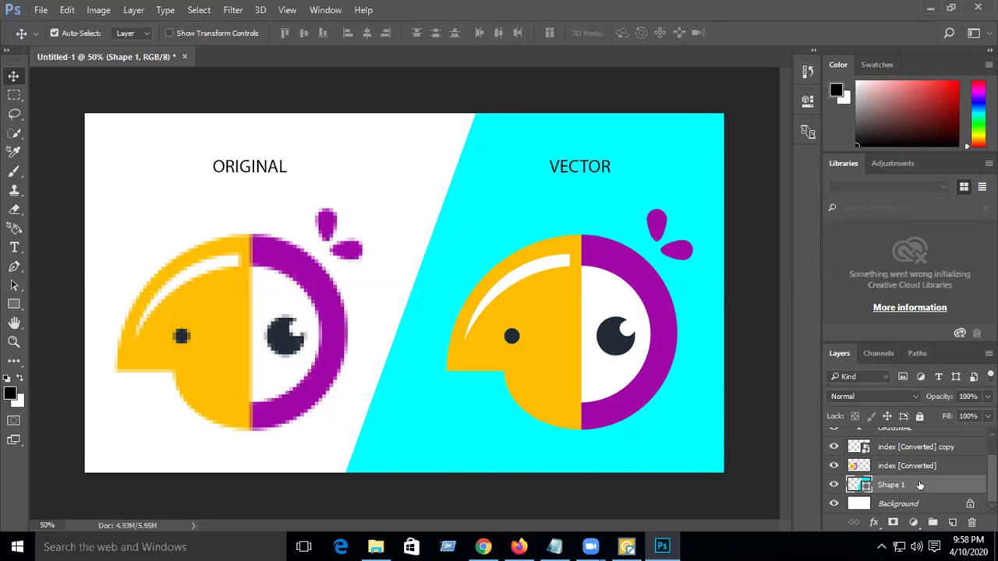
# On a new layer directly above Background, draw a closed Pen shape of about 1312 × 1078 px covering the ORIGINAL half and extending beneath the cyan shape.
pyautogui.click(896, 503)
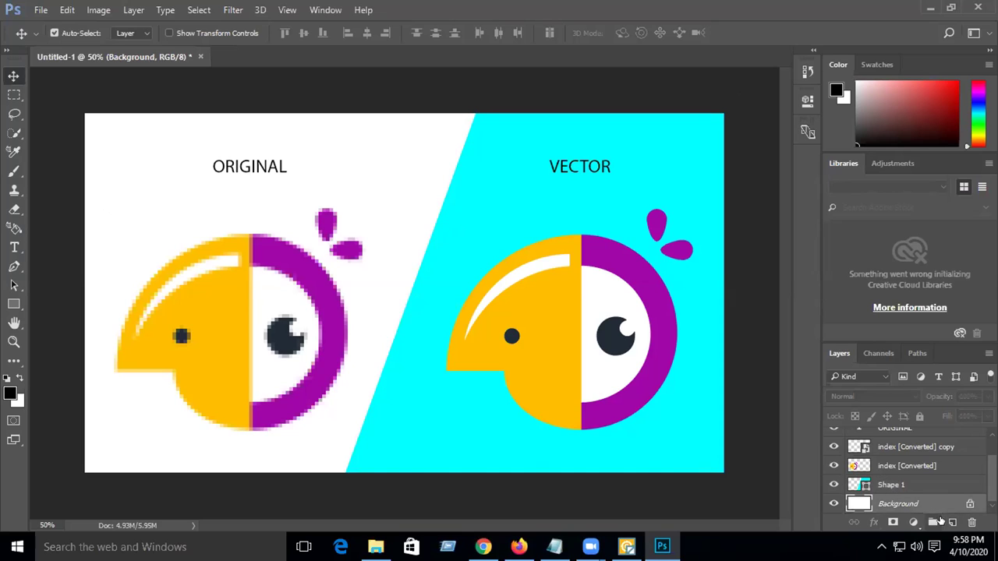
pyautogui.click(952, 522)
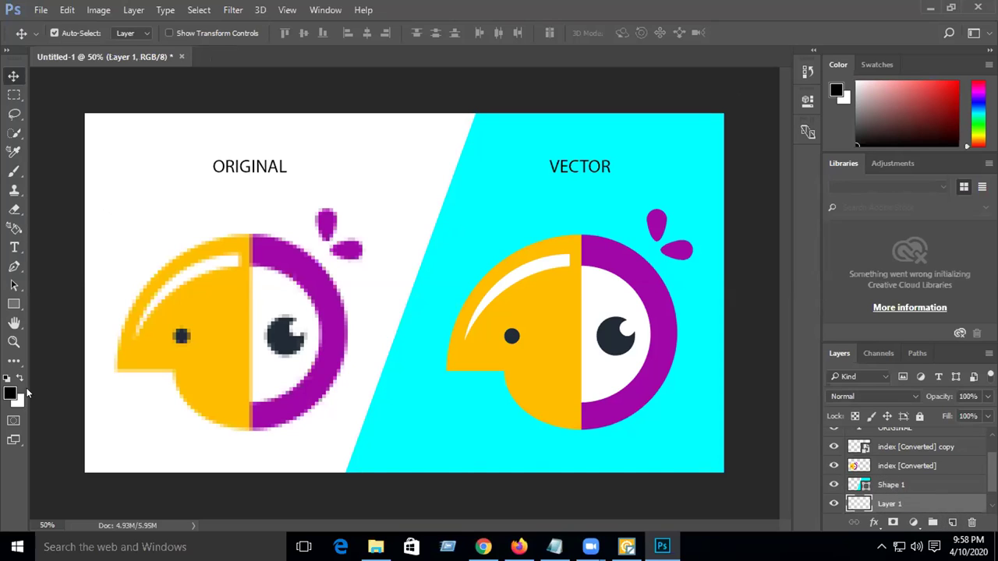
pyautogui.click(14, 266)
pyautogui.click(66, 93)
pyautogui.click(543, 94)
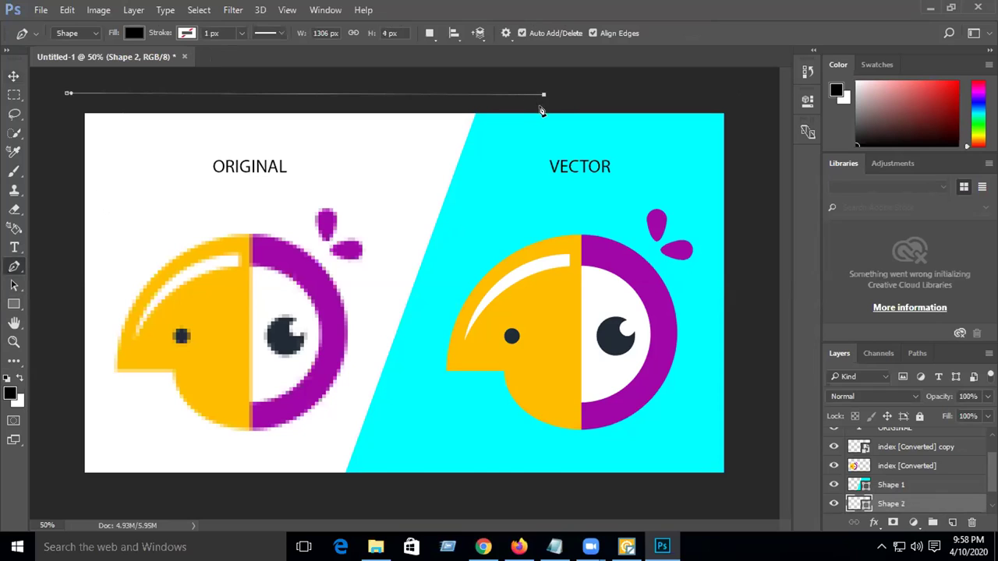
pyautogui.click(405, 483)
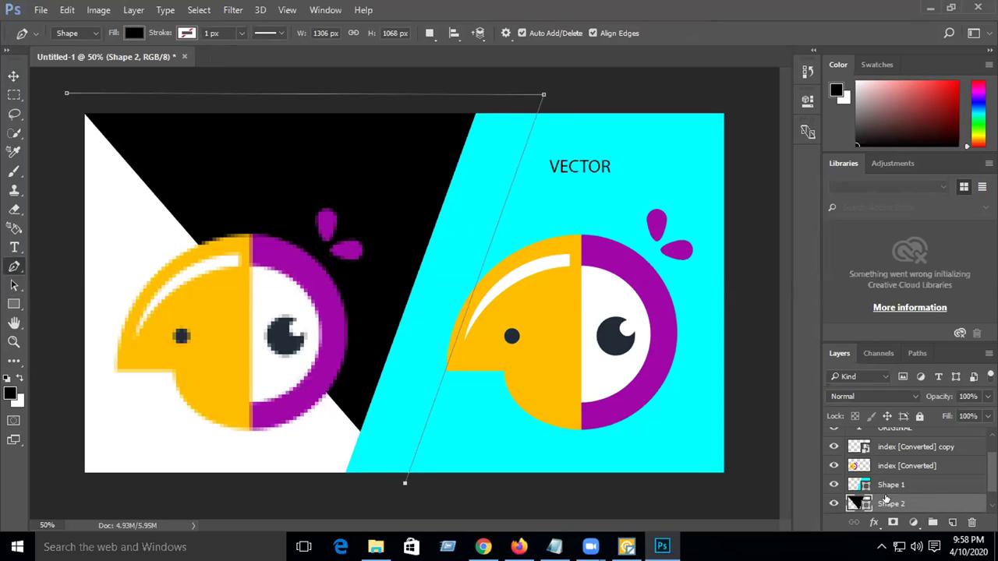
pyautogui.click(65, 487)
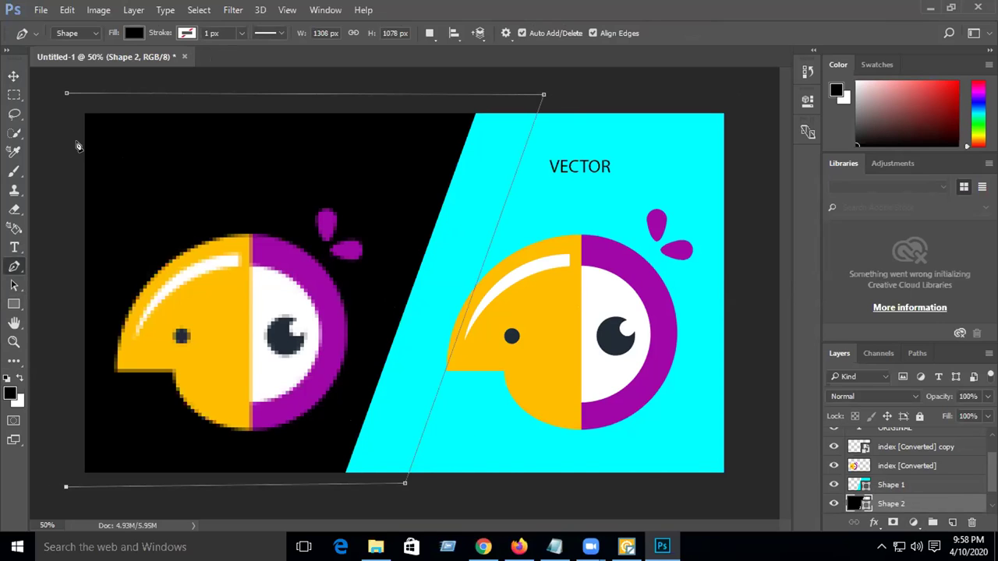
pyautogui.click(66, 94)
# Fill the shape behind the ORIGINAL logo with green and deselect all layers.
pyautogui.click(134, 33)
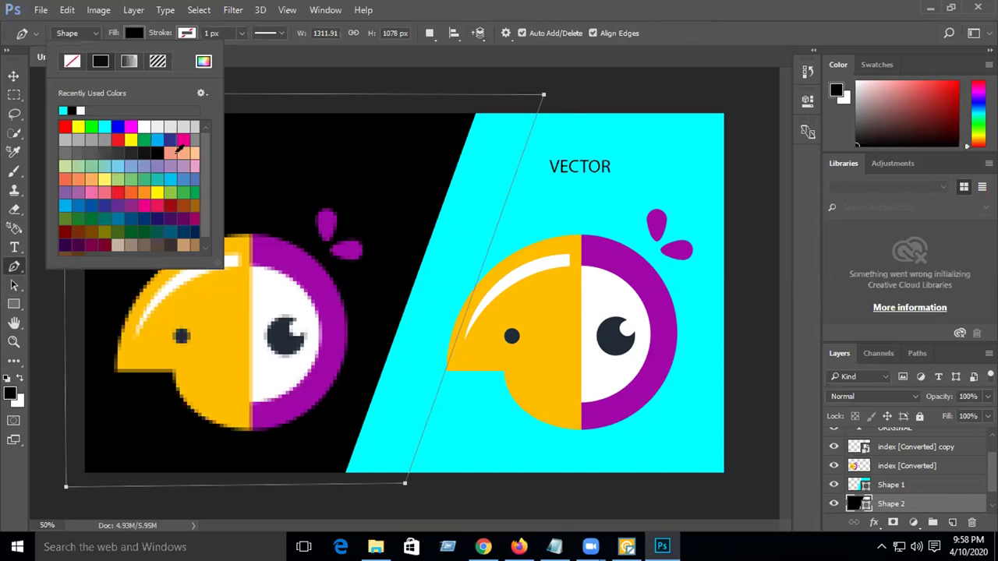
pyautogui.click(147, 137)
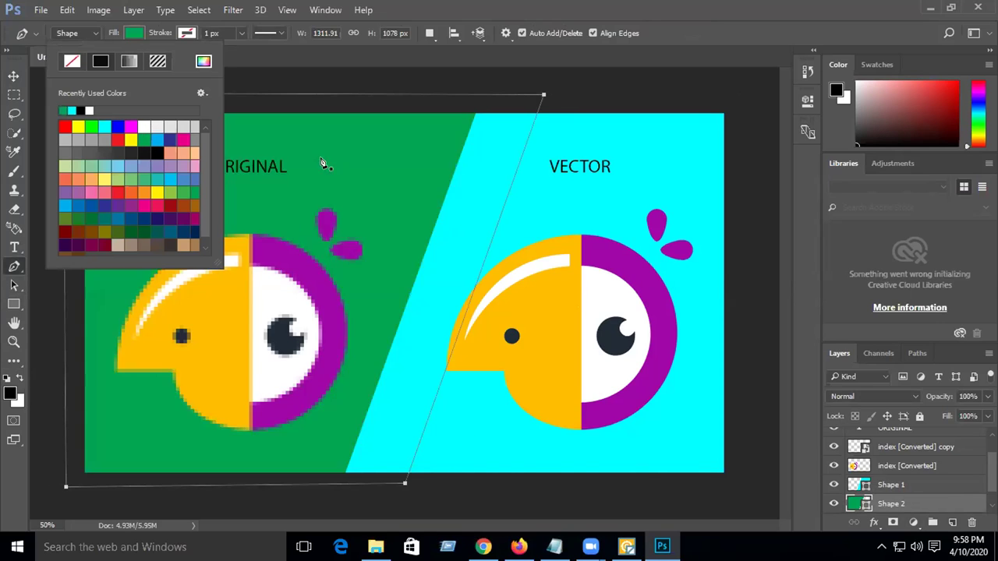
pyautogui.click(13, 76)
pyautogui.click(616, 89)
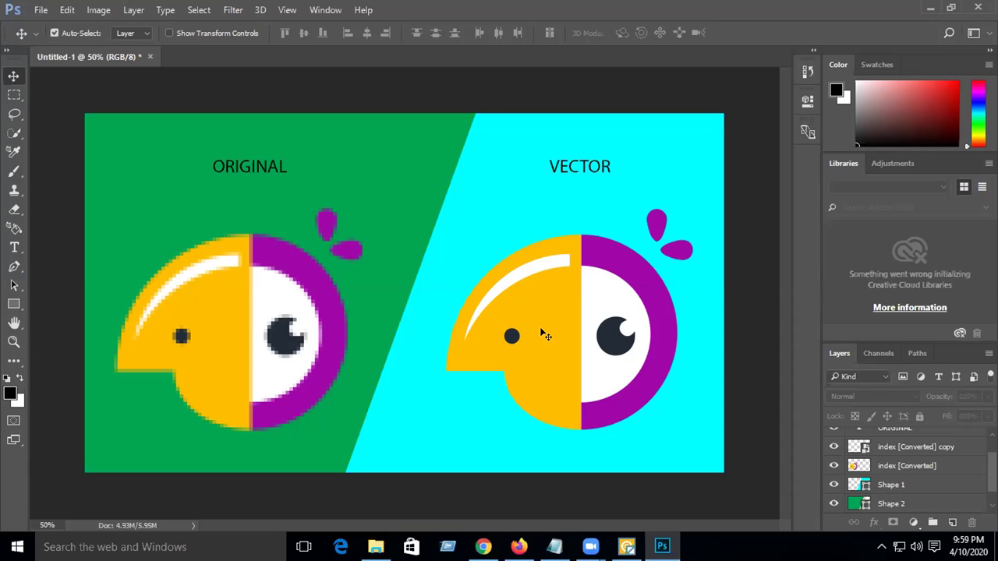
# Move the ORIGINAL and VECTOR labels down, closer to their logos.
pyautogui.moveTo(246, 166); pyautogui.dragTo(257, 190)
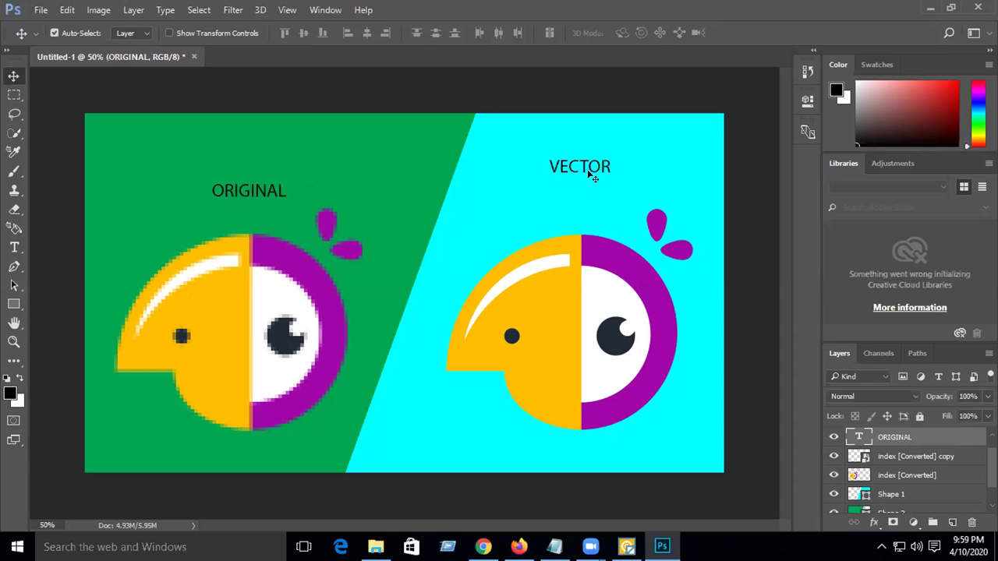
pyautogui.moveTo(603, 173); pyautogui.dragTo(604, 204)
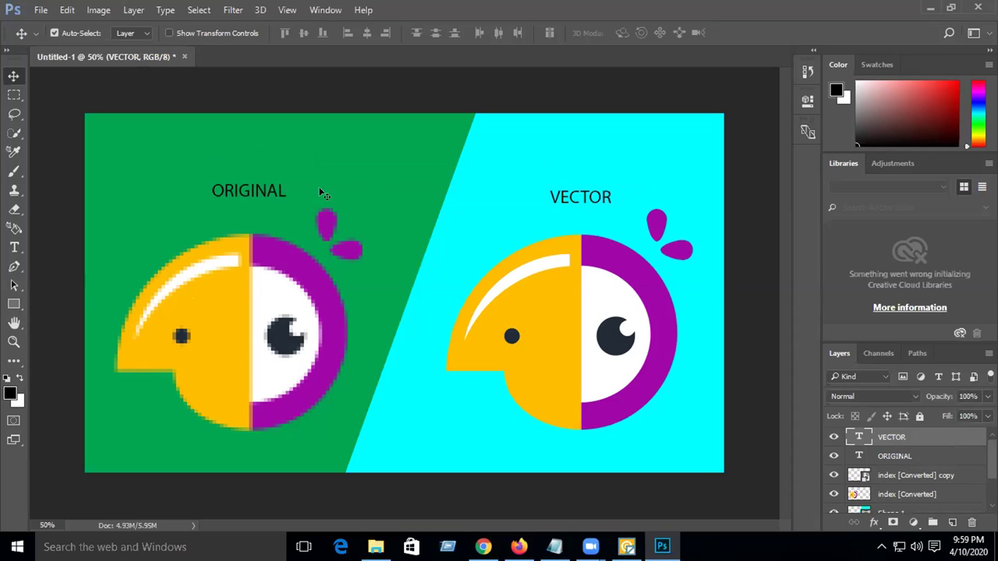
# Add the title text LOGO or IMAGE VECTOR SERVICE above the two labels.
pyautogui.click(14, 247)
pyautogui.click(360, 165)
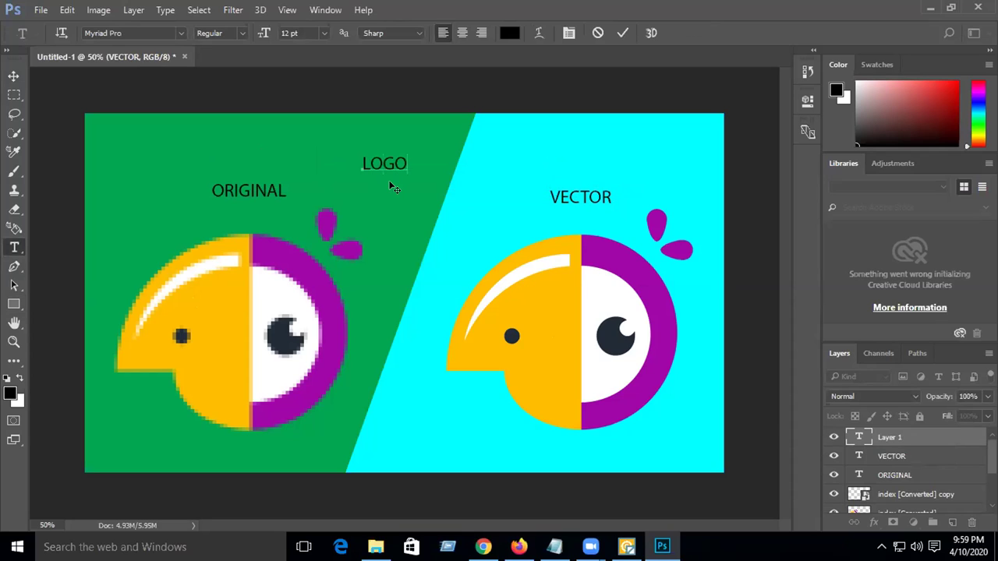
pyautogui.write('LOGO or IMAGE ')
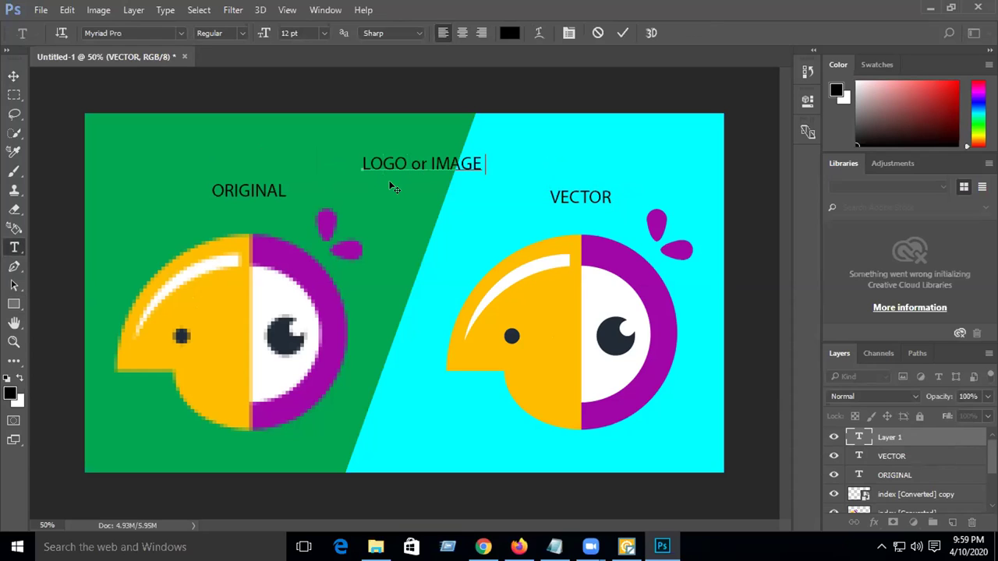
pyautogui.write('VECTOR SERVICE')
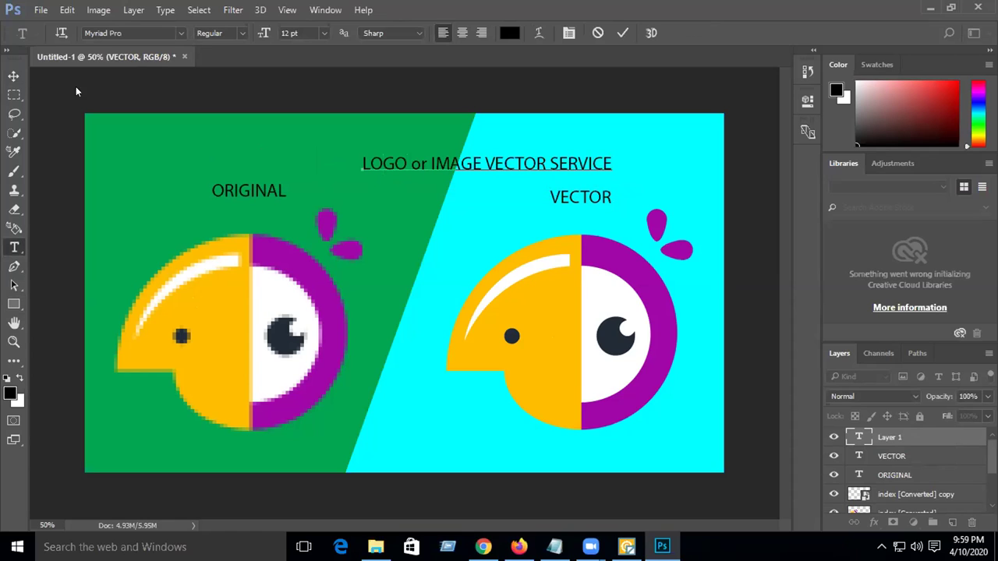
pyautogui.click(13, 76)
# Scale the title to about 196% and center it horizontally near the canvas's upper edge.
pyautogui.hotkey('ctrl', 't')
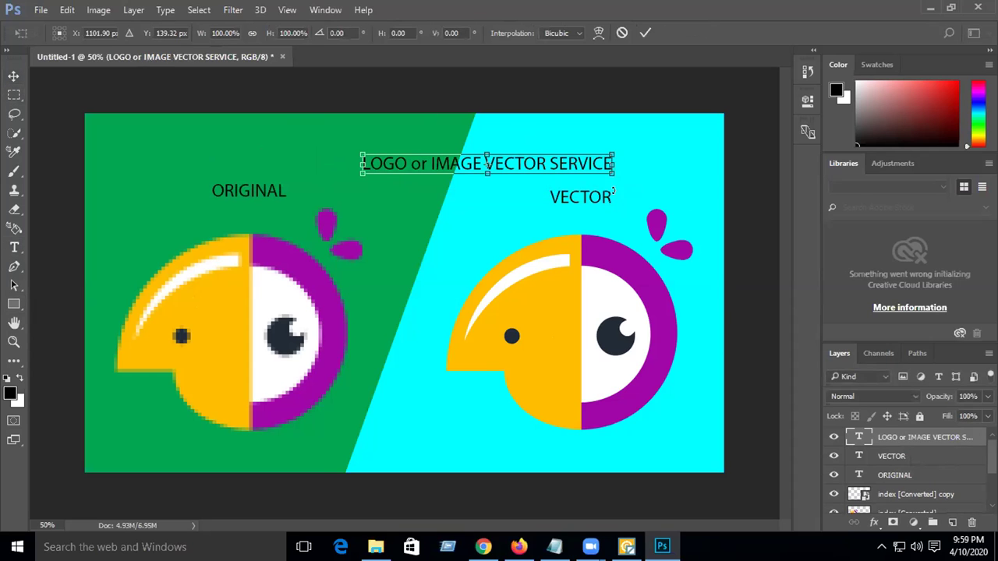
pyautogui.moveTo(607, 167); pyautogui.dragTo(732, 160)
pyautogui.moveTo(508, 159); pyautogui.dragTo(425, 144)
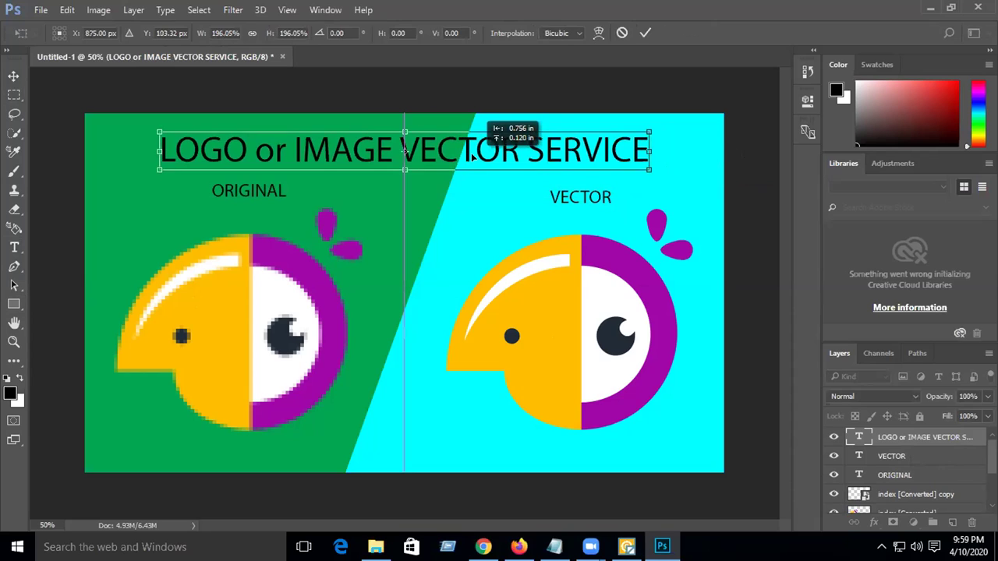
pyautogui.press('Return')
# Nudge the ORIGINAL and VECTOR labels down so they sit level with each other below the title.
pyautogui.moveTo(238, 180); pyautogui.dragTo(238, 190)
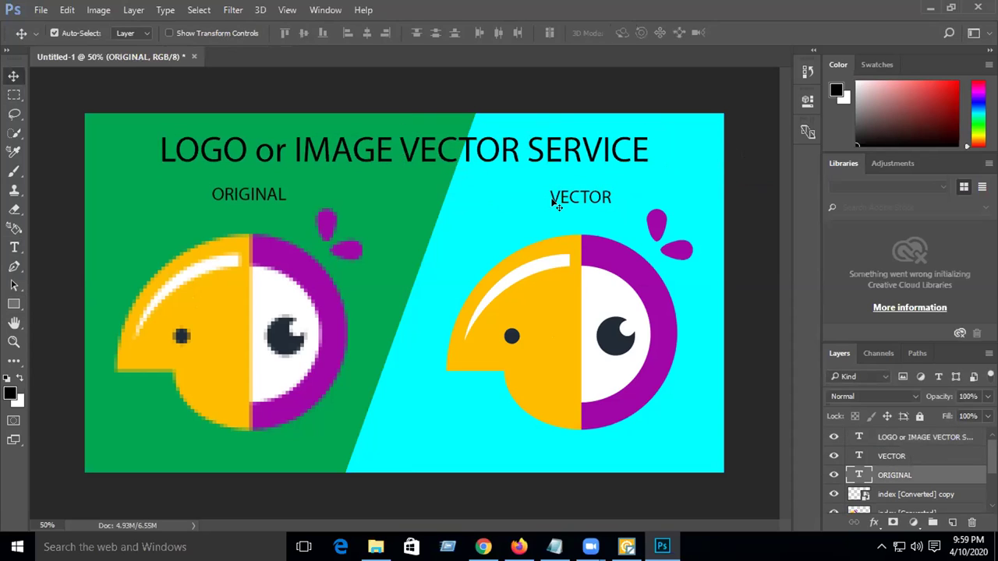
pyautogui.click(592, 196)
pyautogui.moveTo(592, 196); pyautogui.dragTo(593, 200)
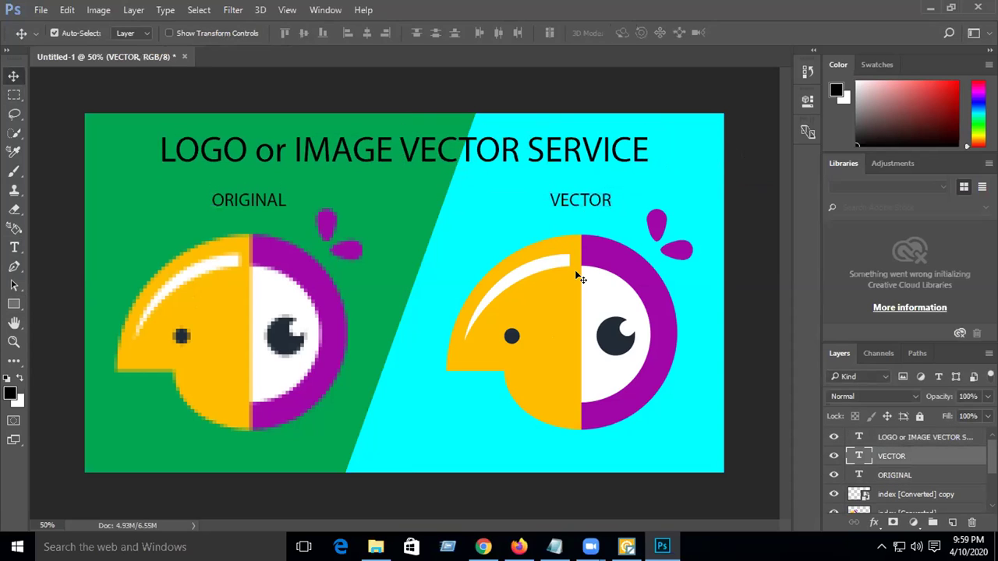
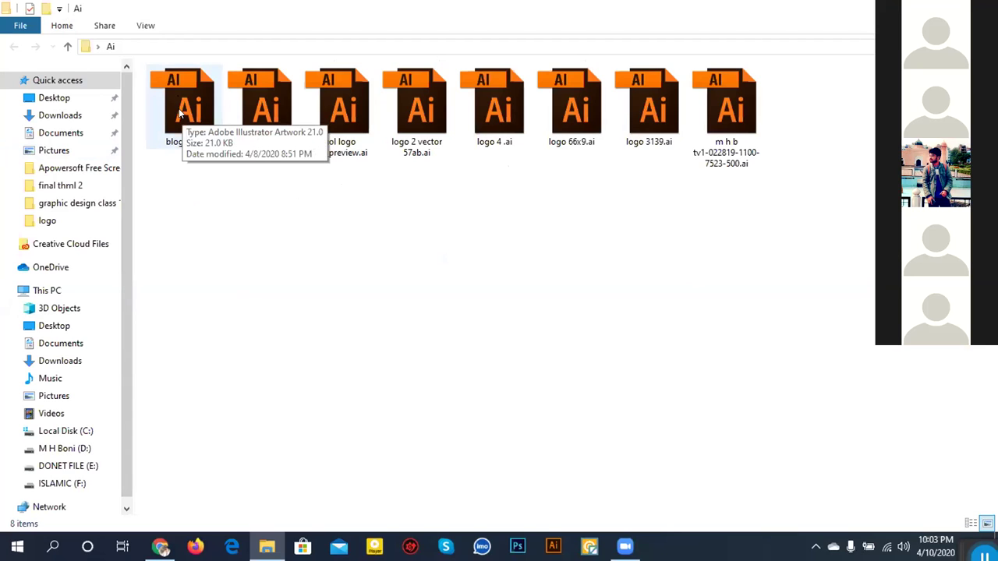
# Open dreamf_image.ai from the Ai folder and switch to Illustrator.
pyautogui.doubleClick(271, 113)
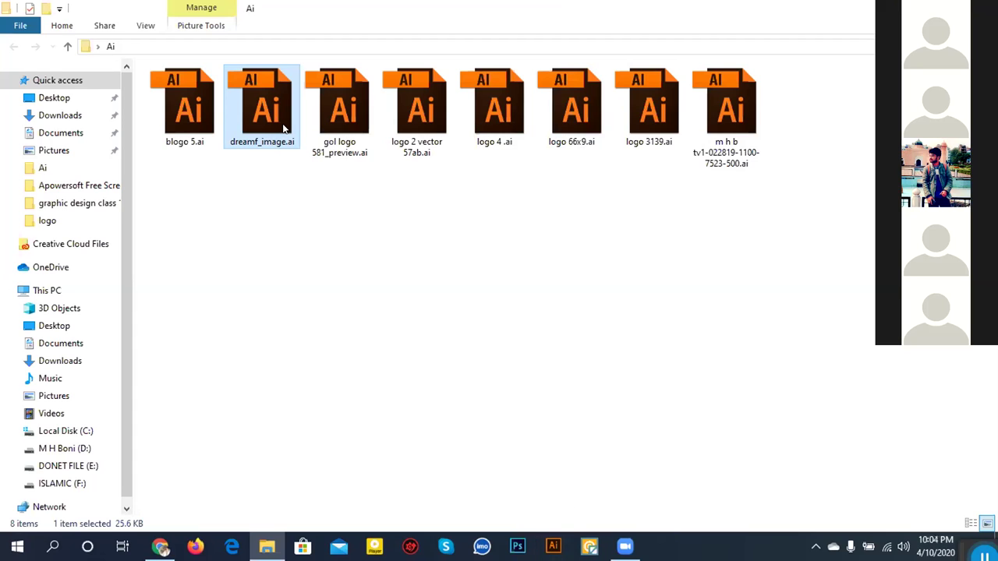
pyautogui.click(553, 547)
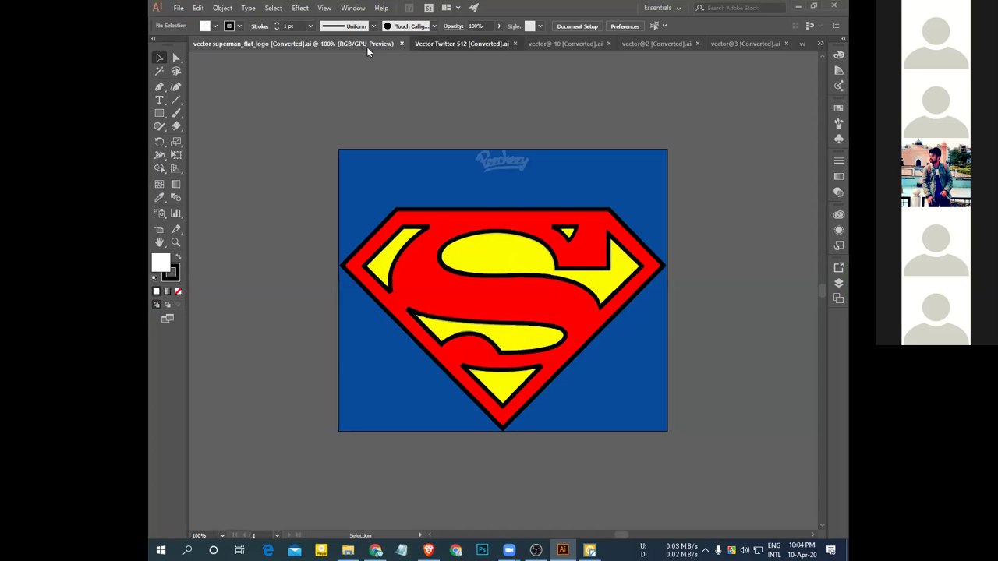
# Look through the open logo documents, including the Twitter logo, vector@ 10 and vector@3.
pyautogui.click(460, 43)
pyautogui.click(569, 48)
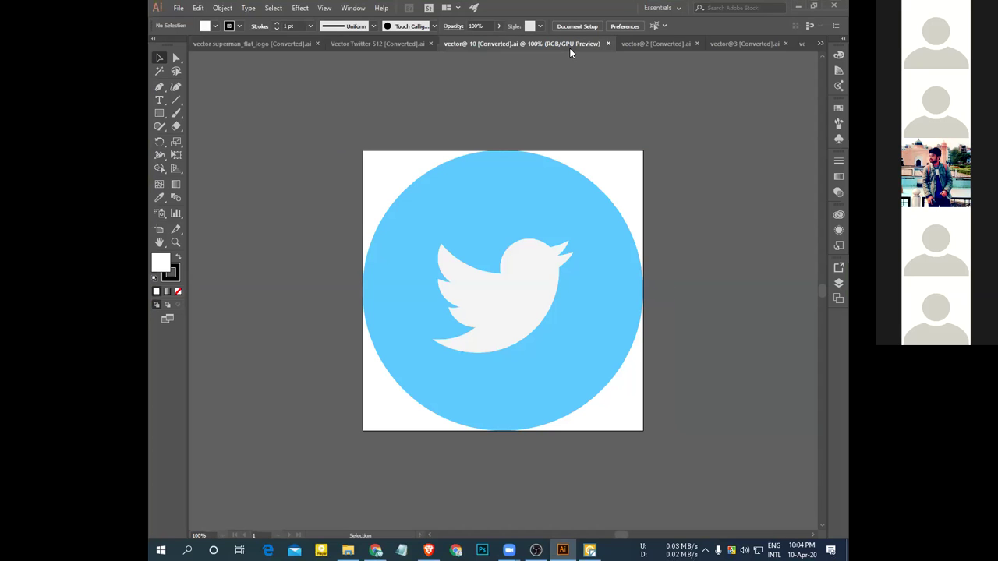
pyautogui.click(744, 44)
pyautogui.click(820, 44)
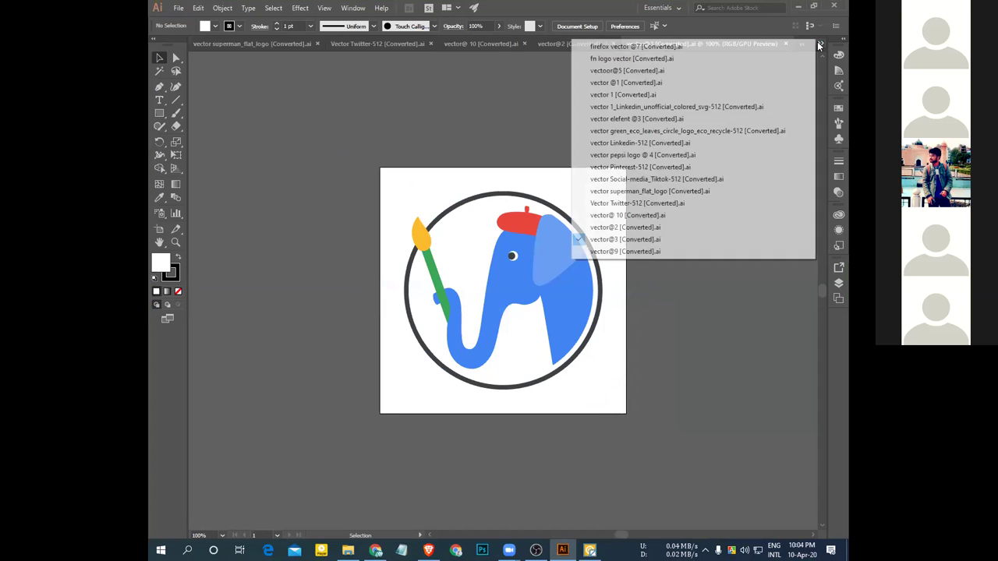
pyautogui.click(547, 102)
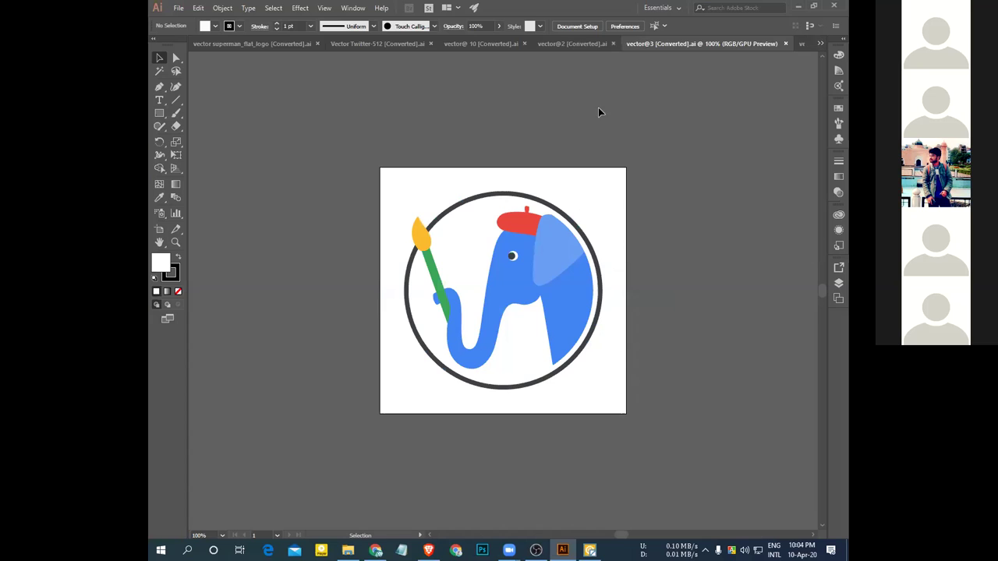
# Bring up the Vector Twitter-512 document and show its transparency grid.
pyautogui.click(820, 45)
pyautogui.click(646, 204)
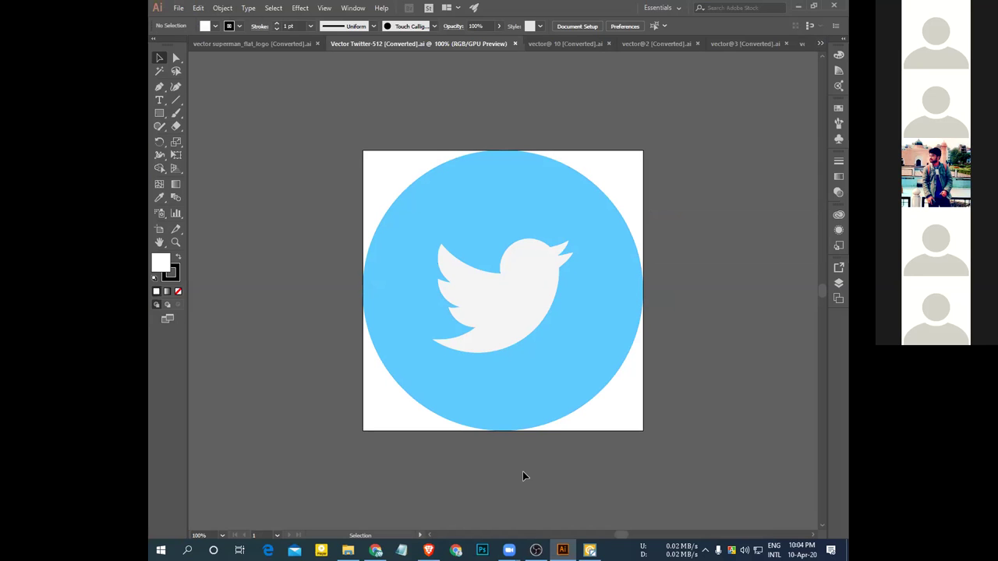
pyautogui.click(324, 8)
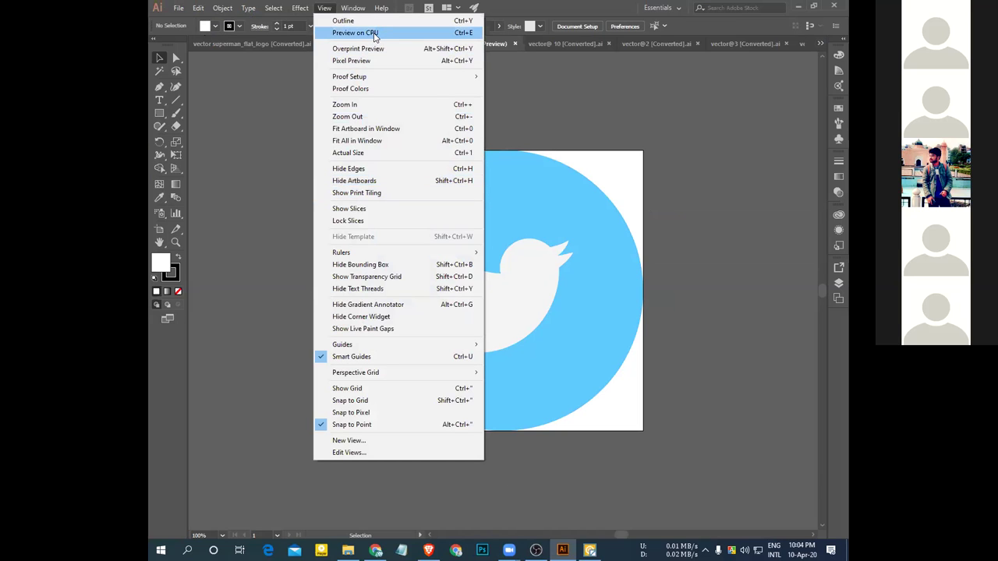
pyautogui.click(435, 277)
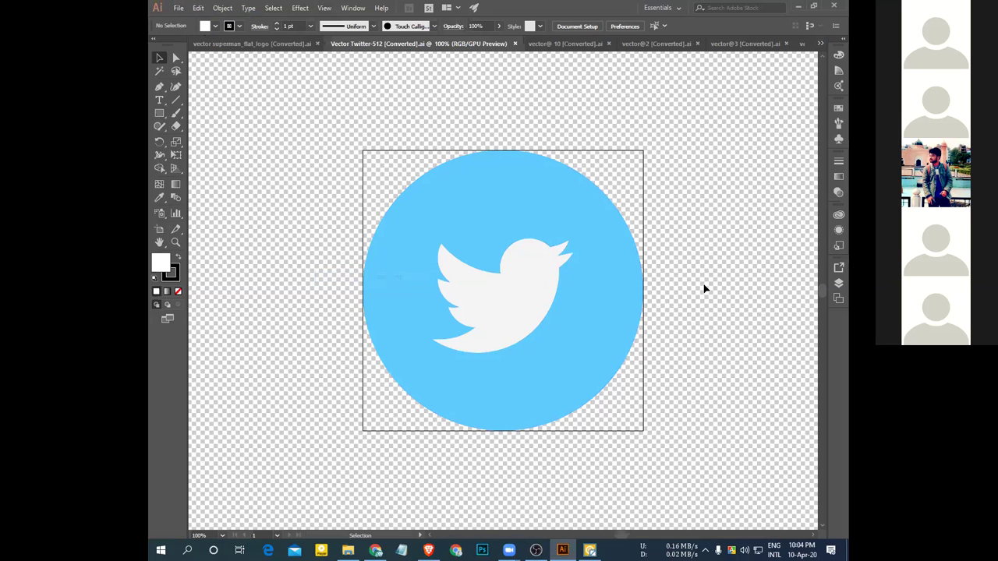
# Check which file formats are offered when saving the Twitter logo under a new name, without saving it.
pyautogui.click(178, 8)
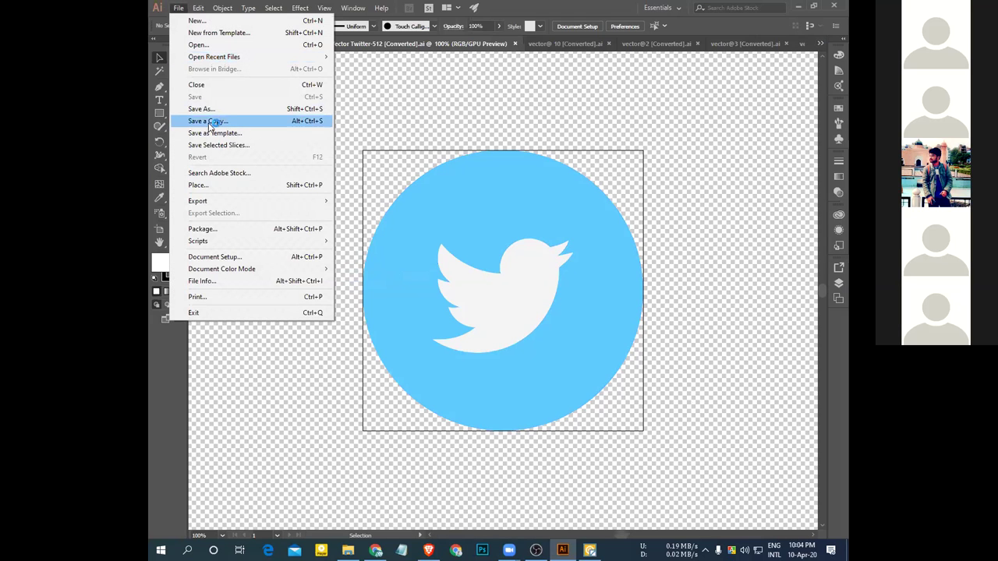
pyautogui.click(223, 105)
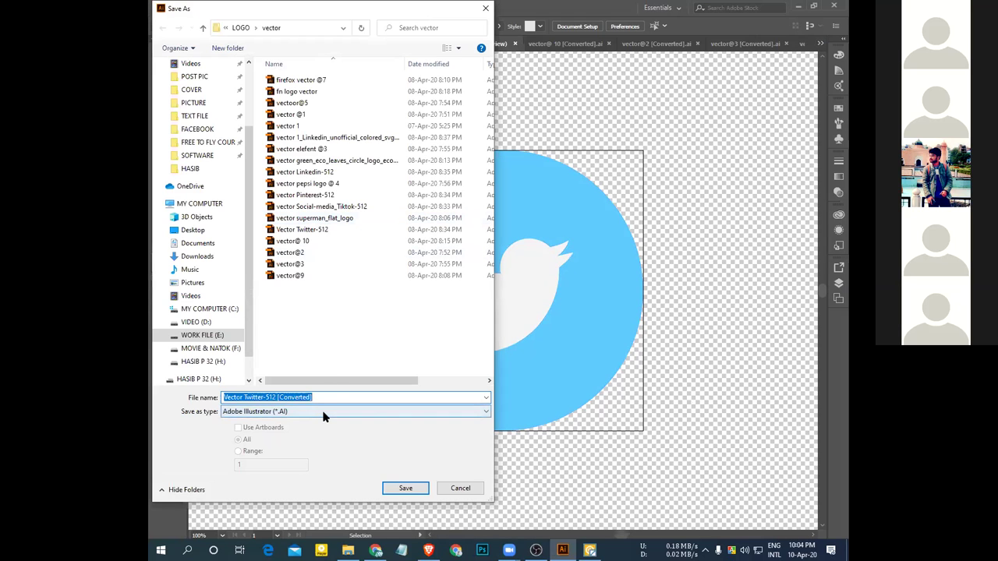
pyautogui.click(325, 413)
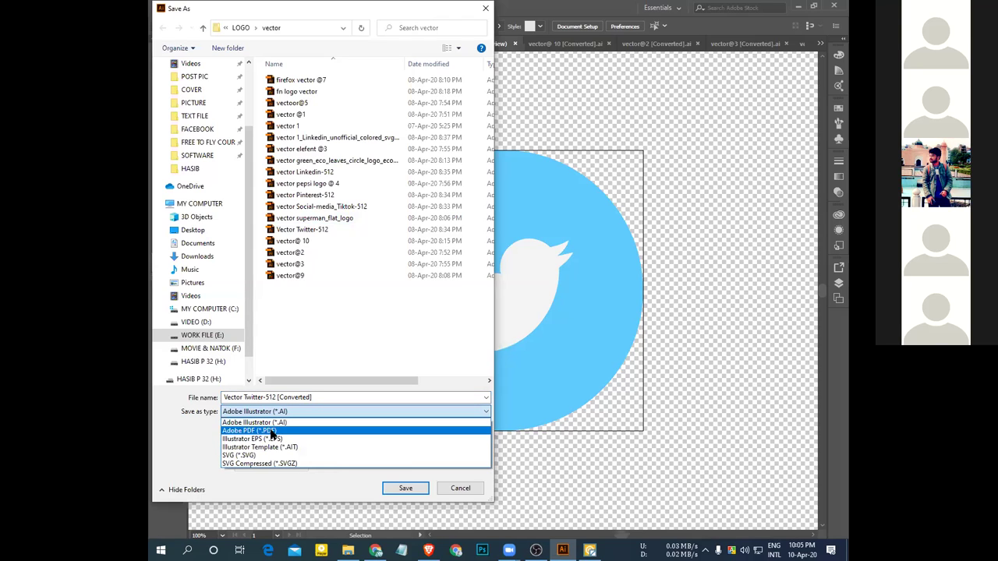
pyautogui.click(328, 398)
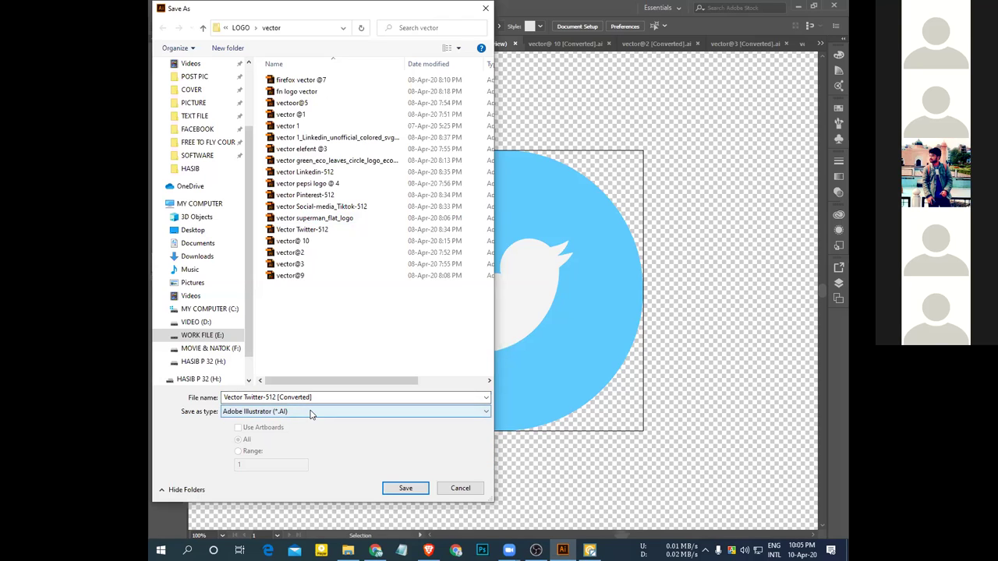
pyautogui.click(461, 488)
# Export the Twitter logo as a PNG named Vector Twitter-512 [Converted] into the vector folder at High (300 ppi) resolution.
pyautogui.click(179, 9)
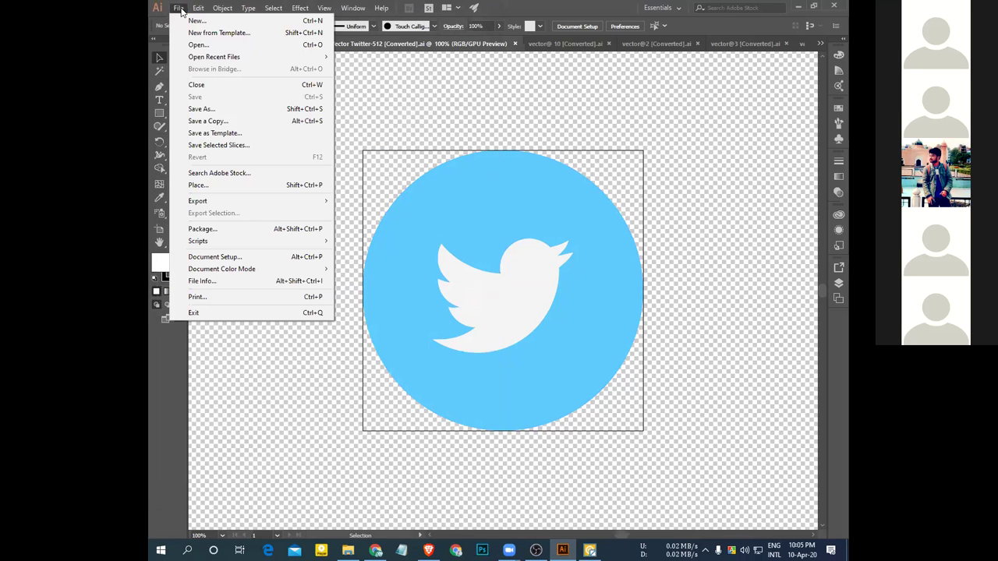
pyautogui.click(181, 9)
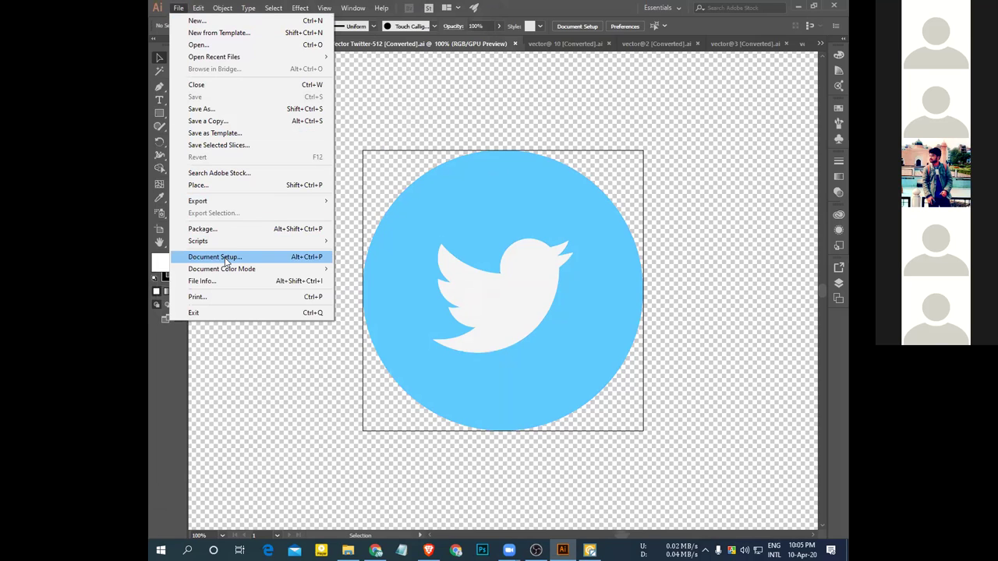
pyautogui.moveTo(227, 204)
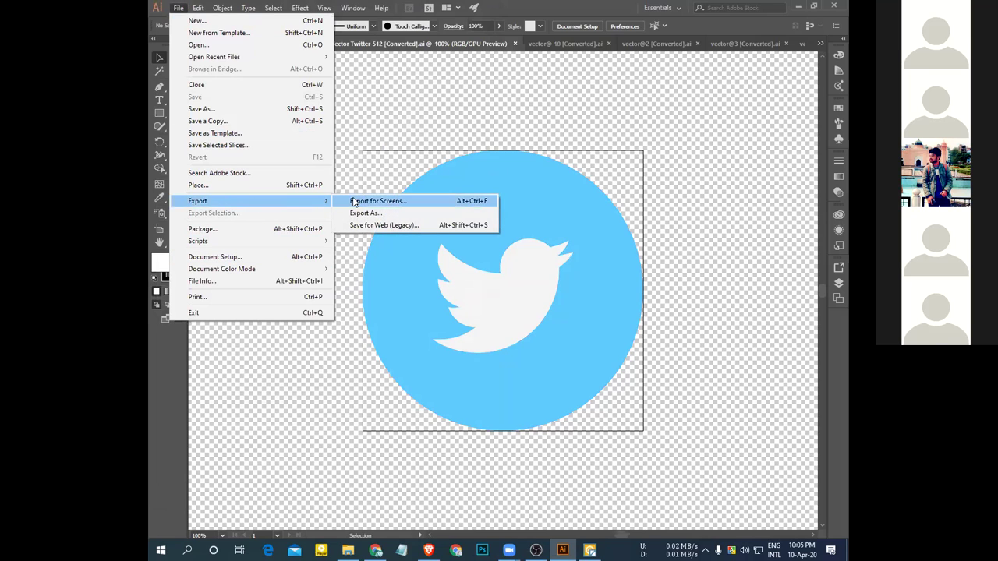
pyautogui.click(380, 214)
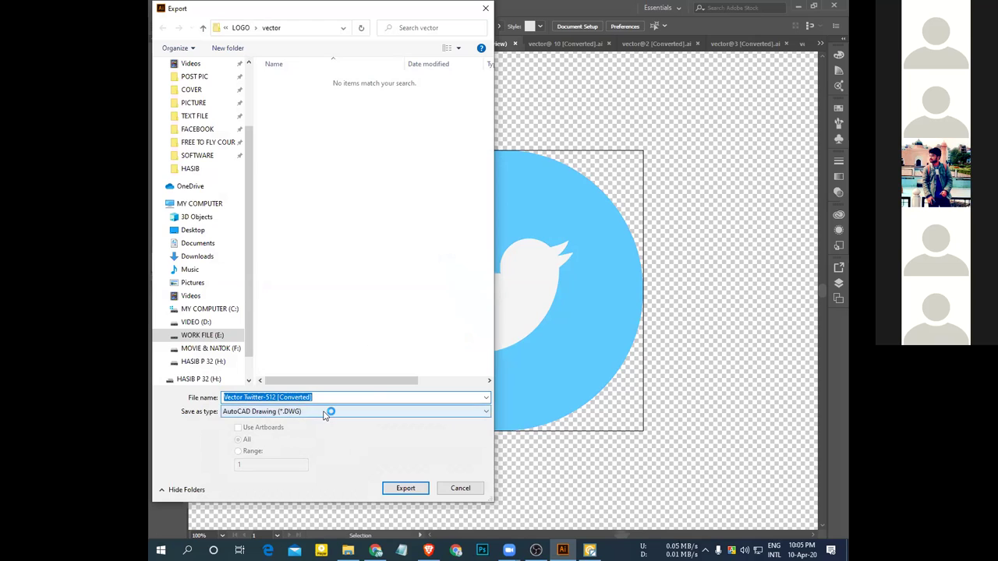
pyautogui.click(324, 414)
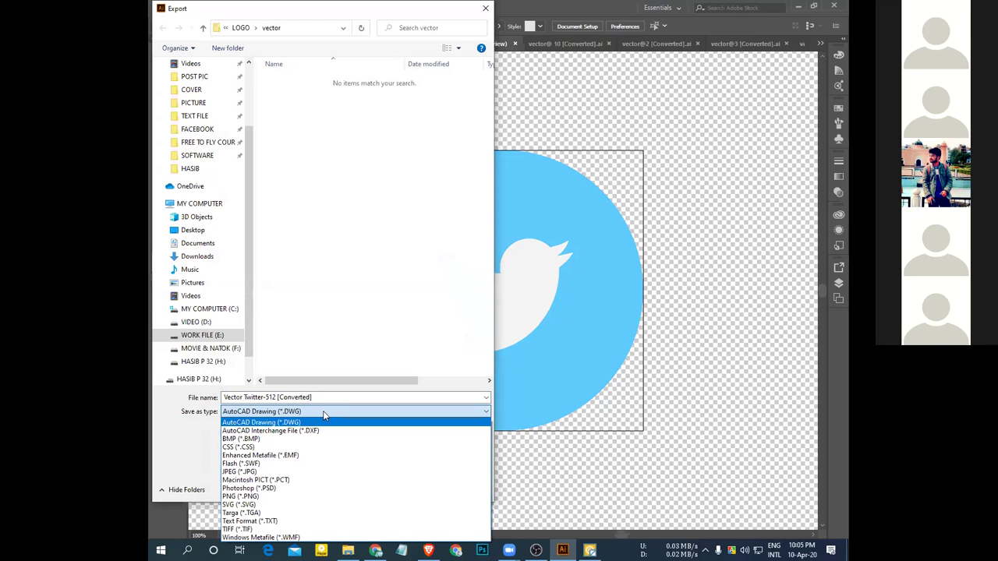
pyautogui.click(272, 496)
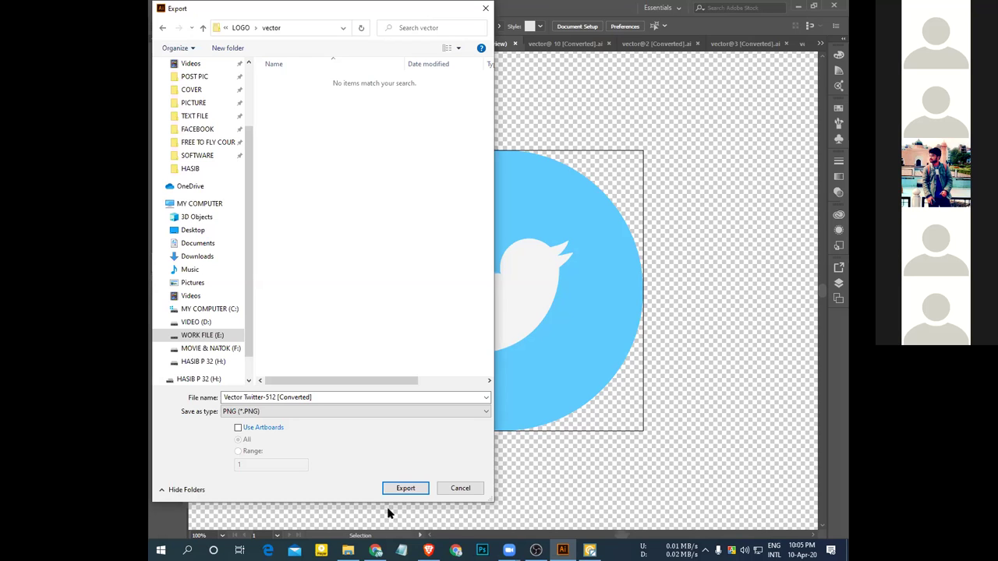
pyautogui.click(405, 489)
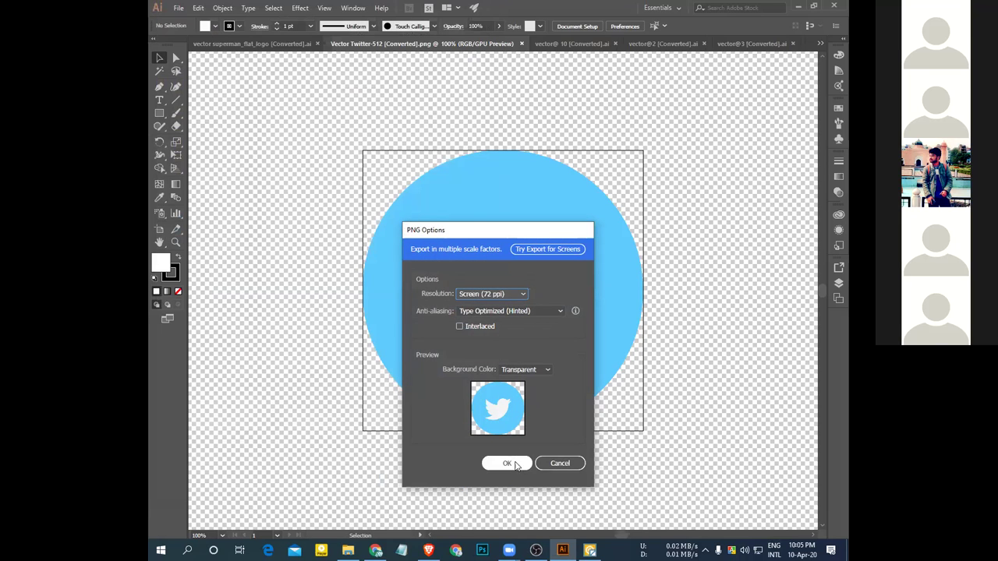
pyautogui.click(514, 294)
pyautogui.click(499, 329)
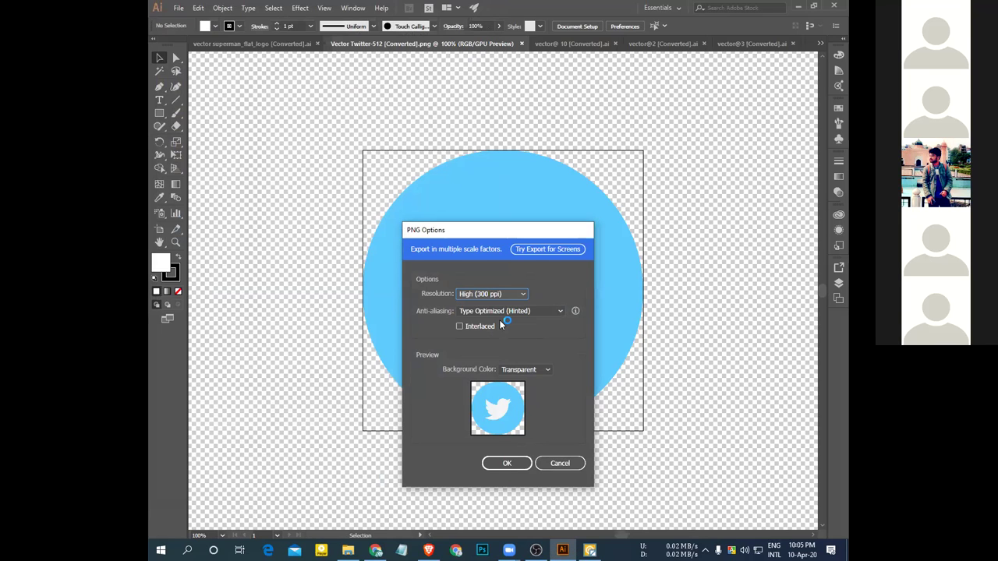
pyautogui.click(507, 464)
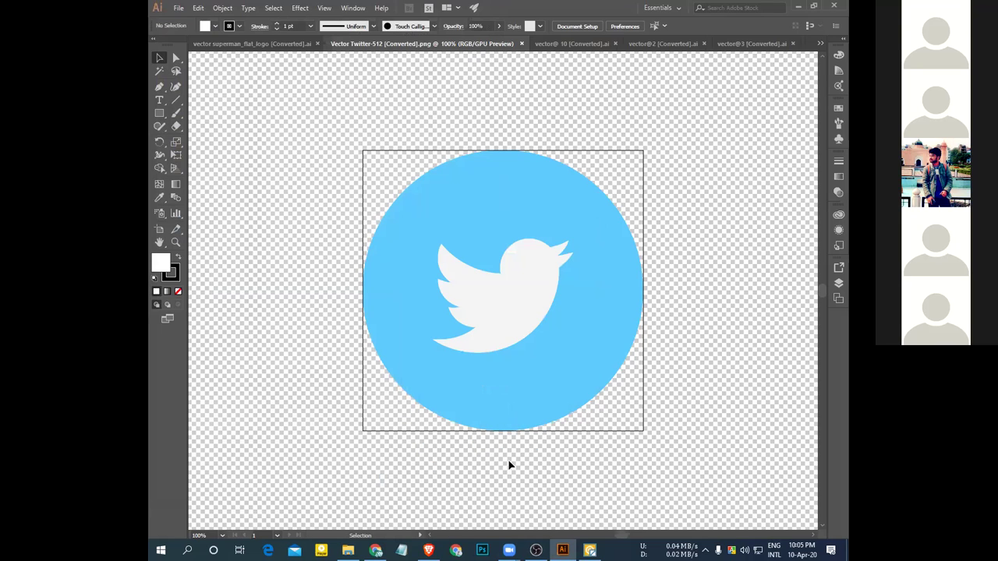
pyautogui.click(556, 45)
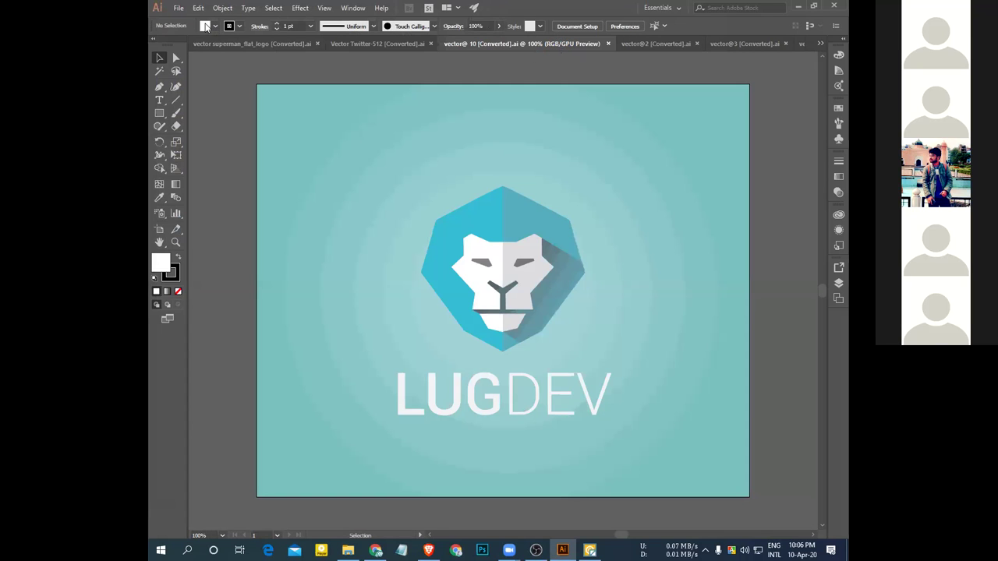
pyautogui.click(325, 8)
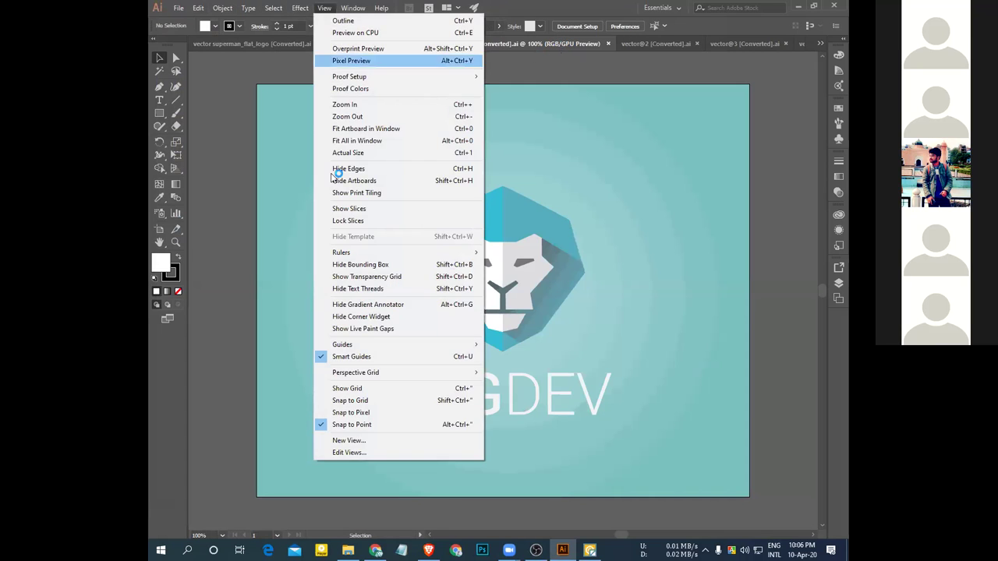
pyautogui.click(180, 9)
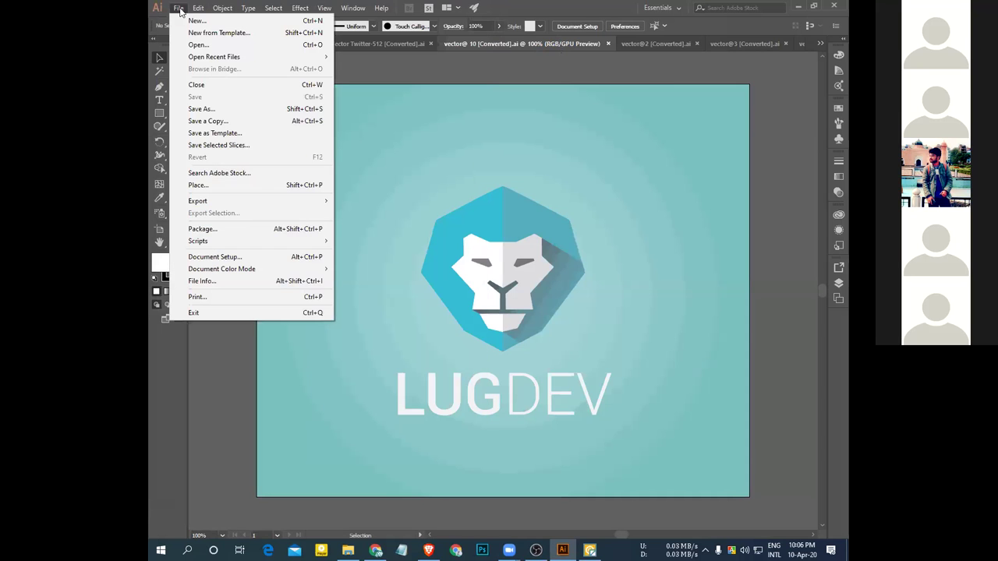
pyautogui.moveTo(217, 201)
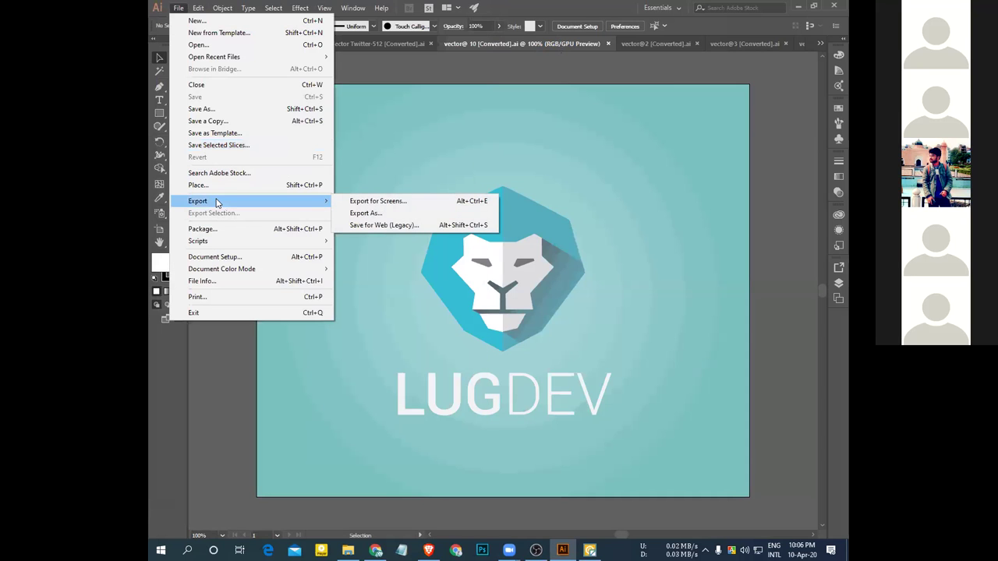
pyautogui.click(360, 214)
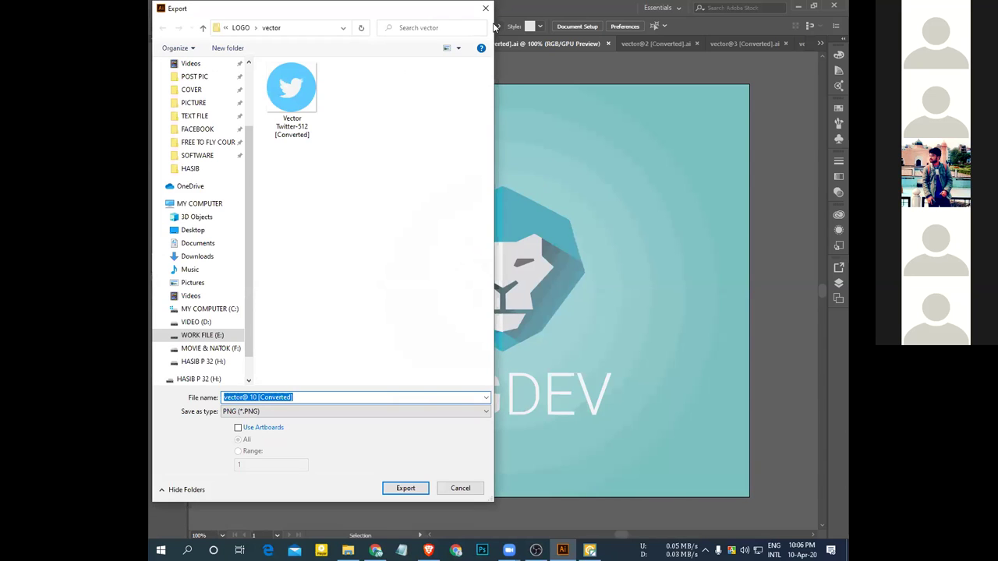
pyautogui.click(795, 6)
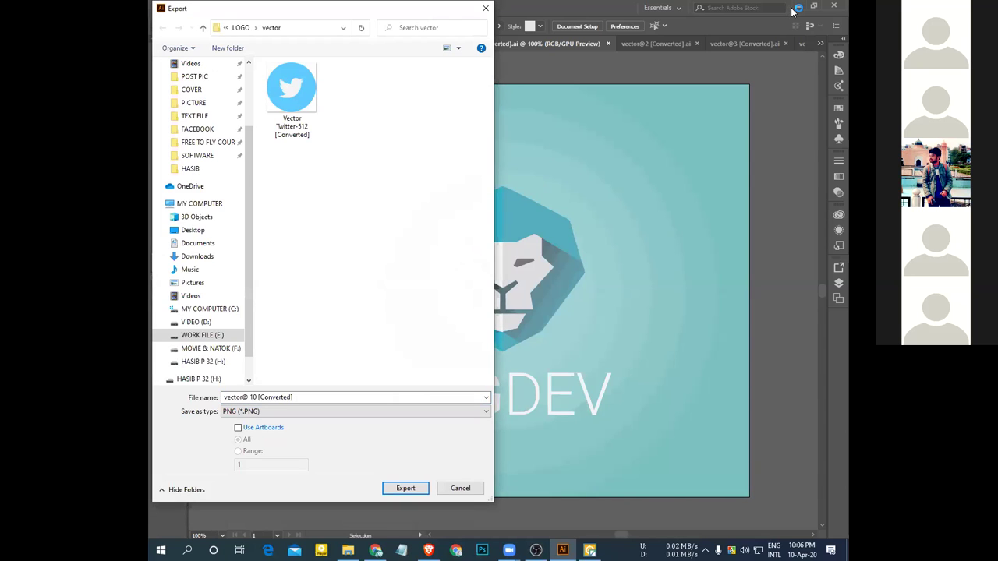
pyautogui.click(460, 488)
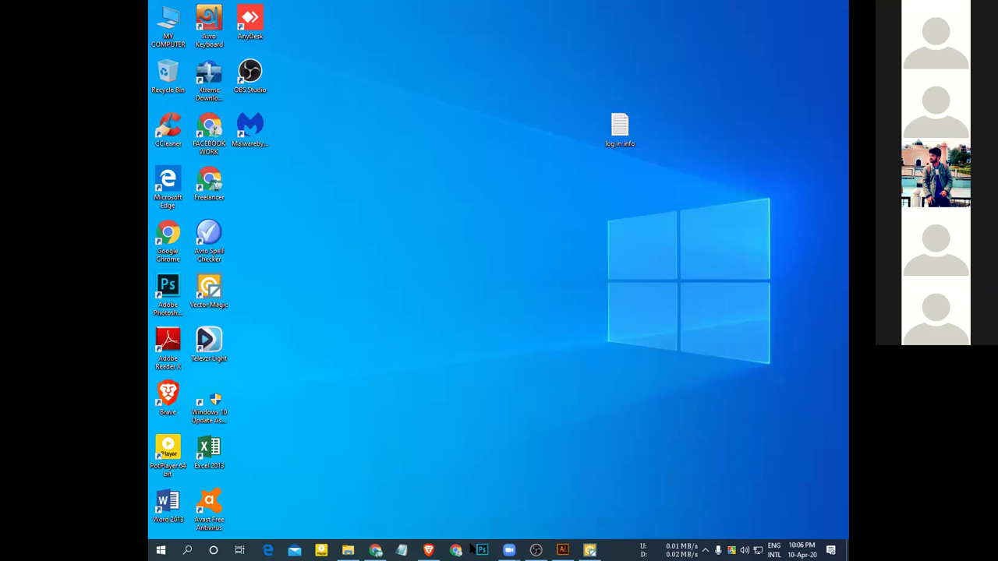
# Switch to Photoshop and open the Vector Twitter-512 [Converted] PNG from the vector folder inside FREE TO FLY COURSE's LOGO folder.
pyautogui.click(481, 550)
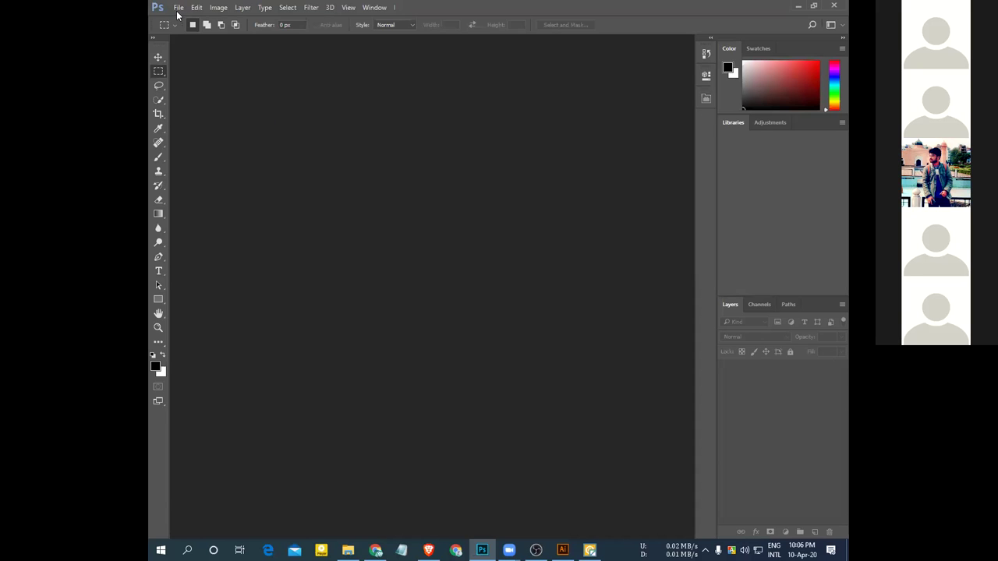
pyautogui.click(179, 8)
pyautogui.click(195, 31)
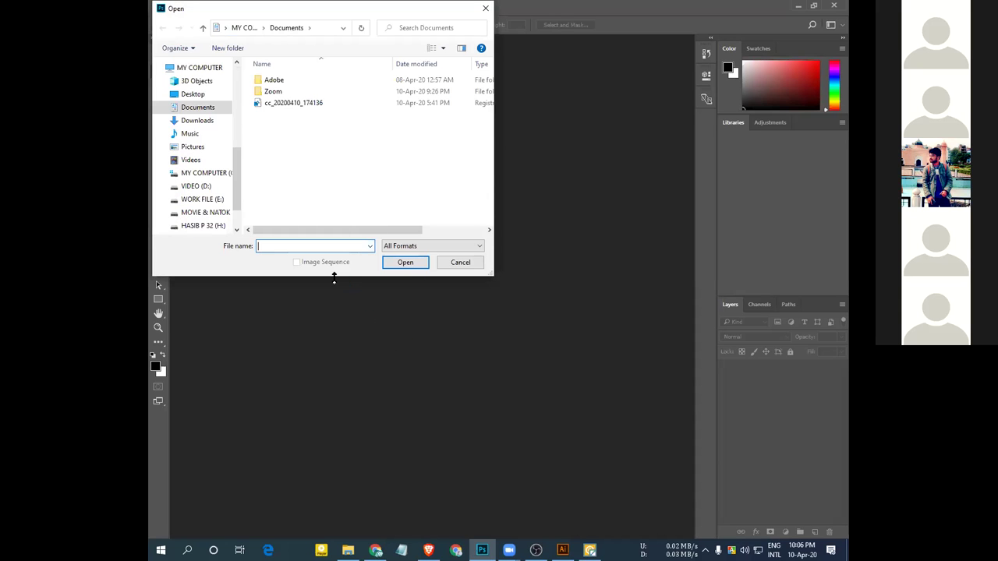
pyautogui.moveTo(334, 277); pyautogui.dragTo(334, 509)
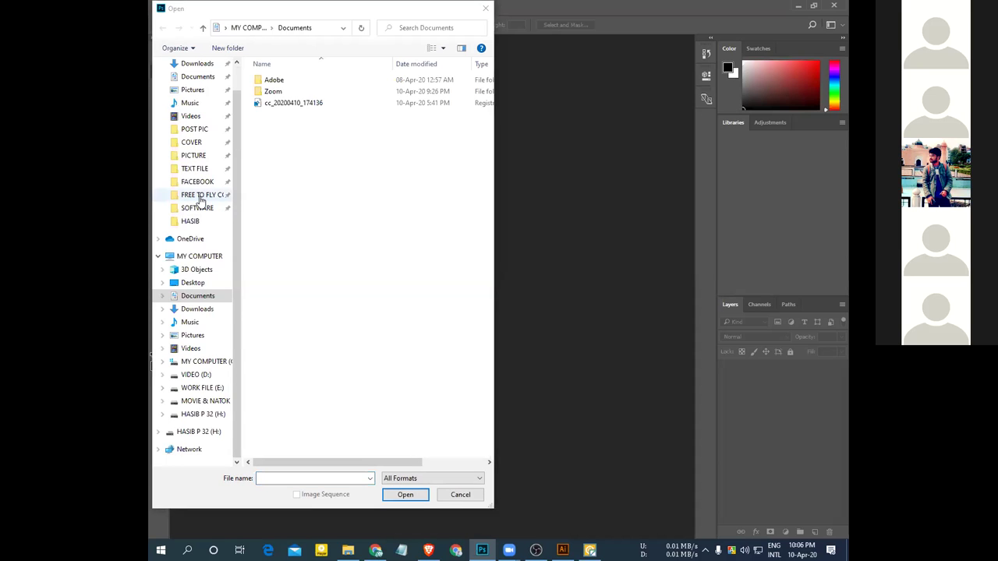
pyautogui.click(201, 195)
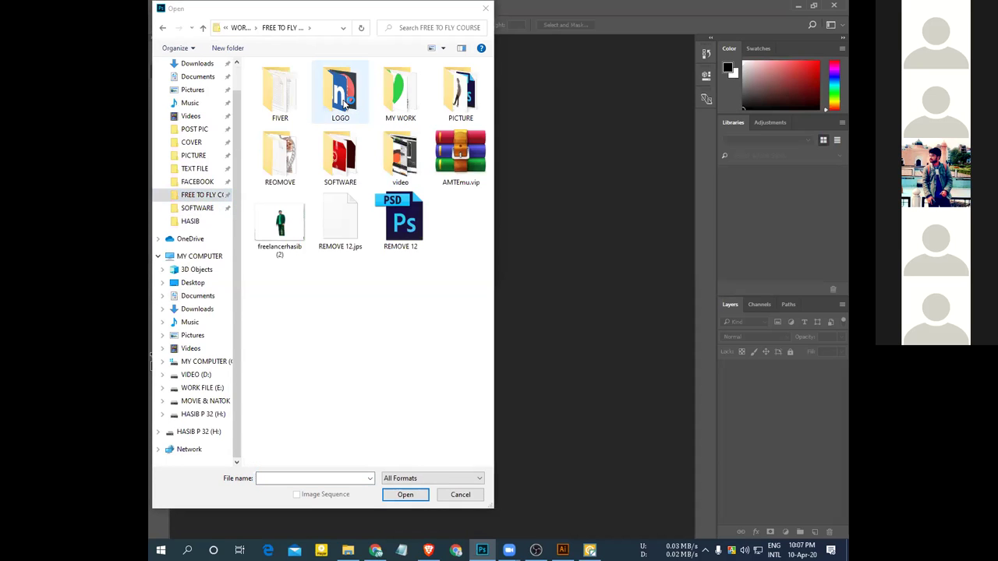
pyautogui.doubleClick(346, 101)
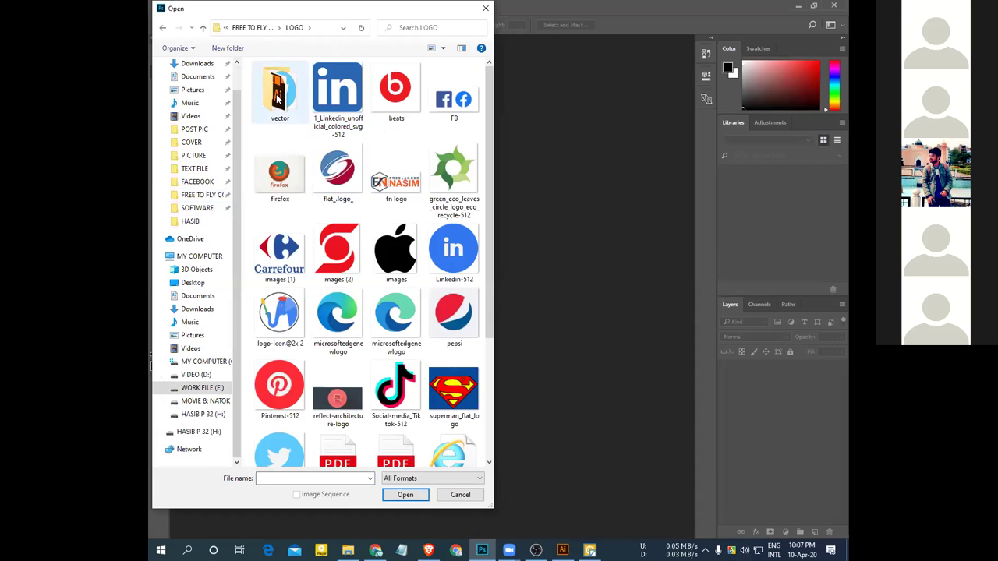
pyautogui.doubleClick(280, 89)
pyautogui.click(349, 335)
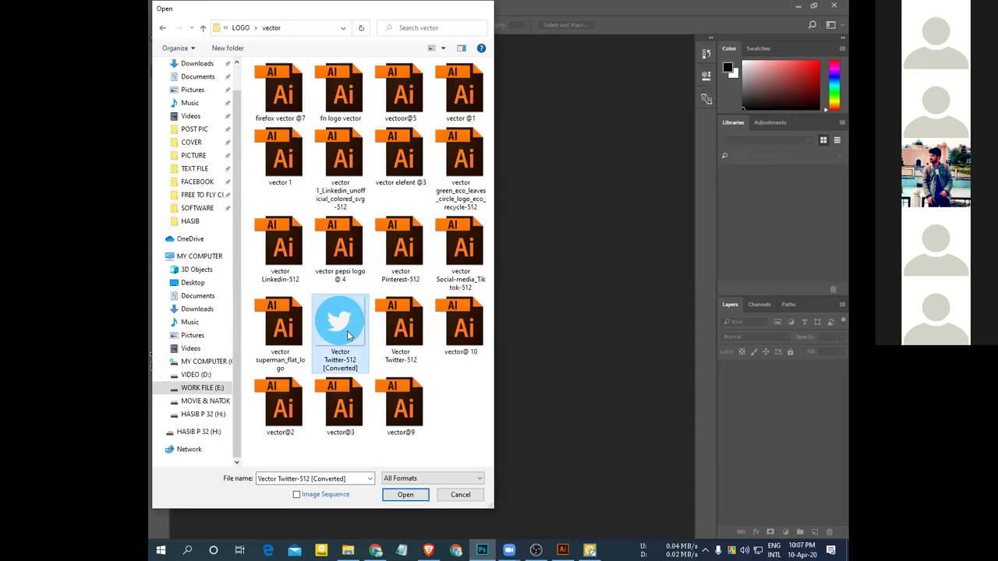
pyautogui.doubleClick(349, 335)
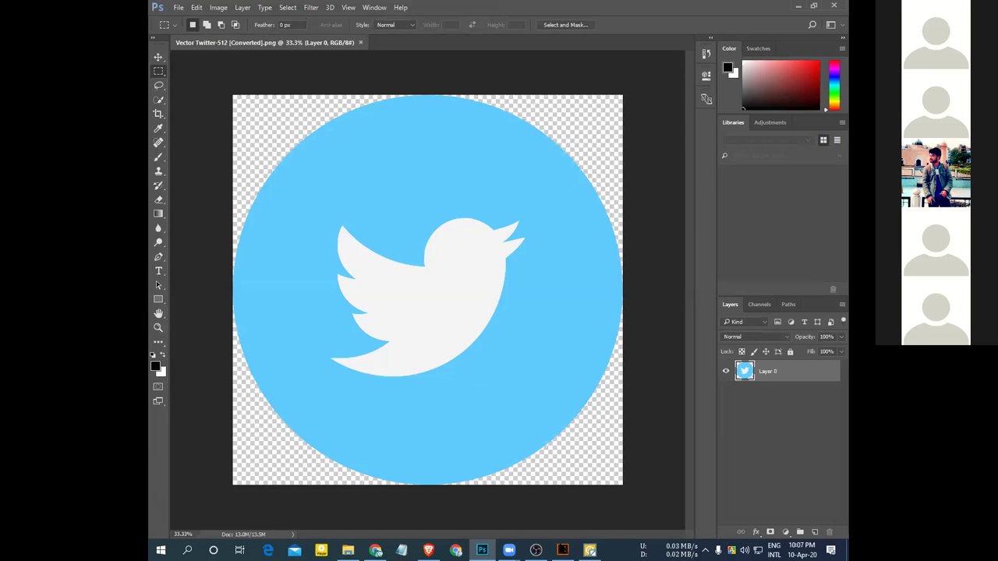
# Create a new blank document with its units set to pixels and a width of 1750.
pyautogui.moveTo(562, 550)
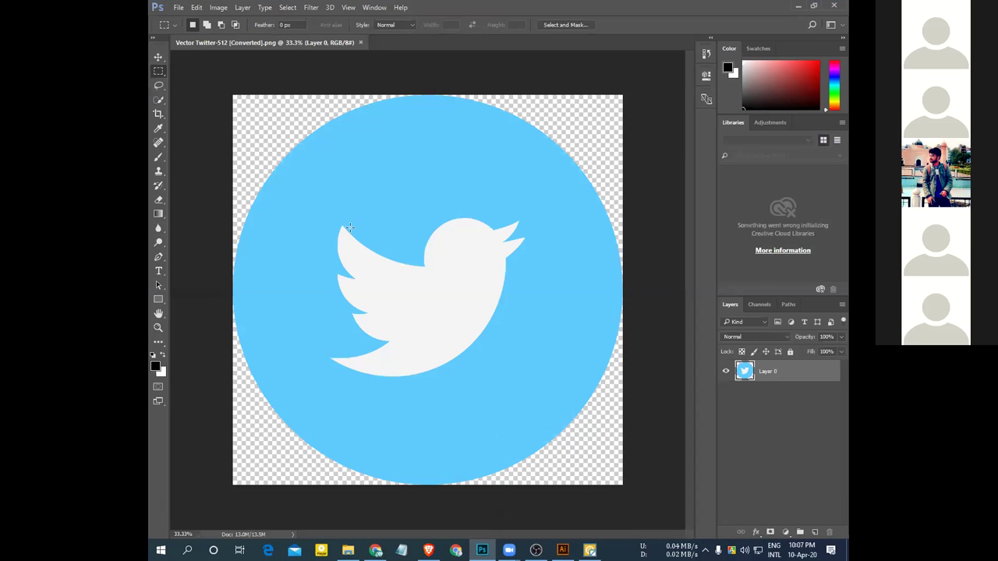
pyautogui.click(178, 7)
pyautogui.click(190, 20)
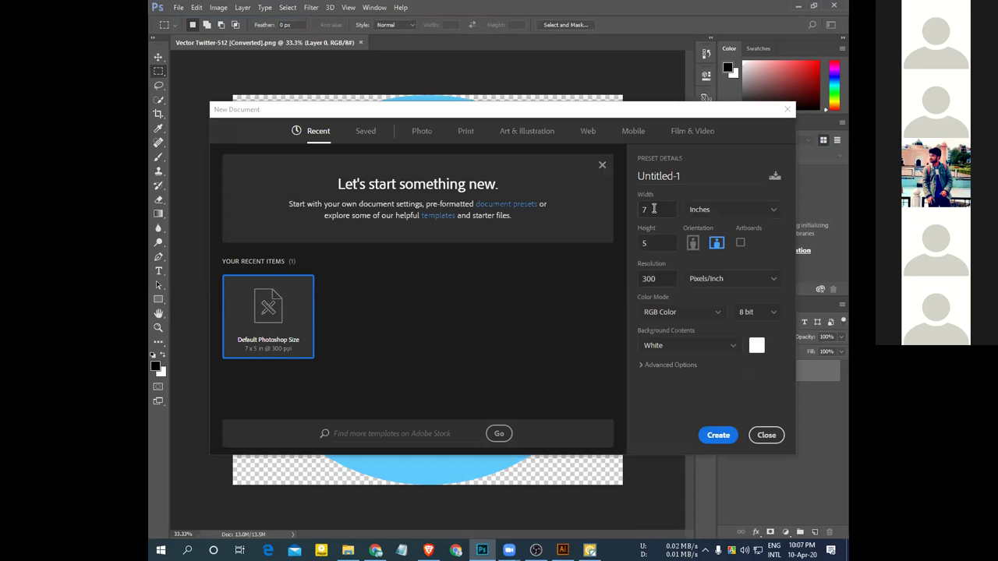
pyautogui.doubleClick(639, 210)
pyautogui.write('17')
pyautogui.click(717, 205)
pyautogui.click(698, 227)
pyautogui.click(671, 211)
pyautogui.write('1750')
pyautogui.click(721, 435)
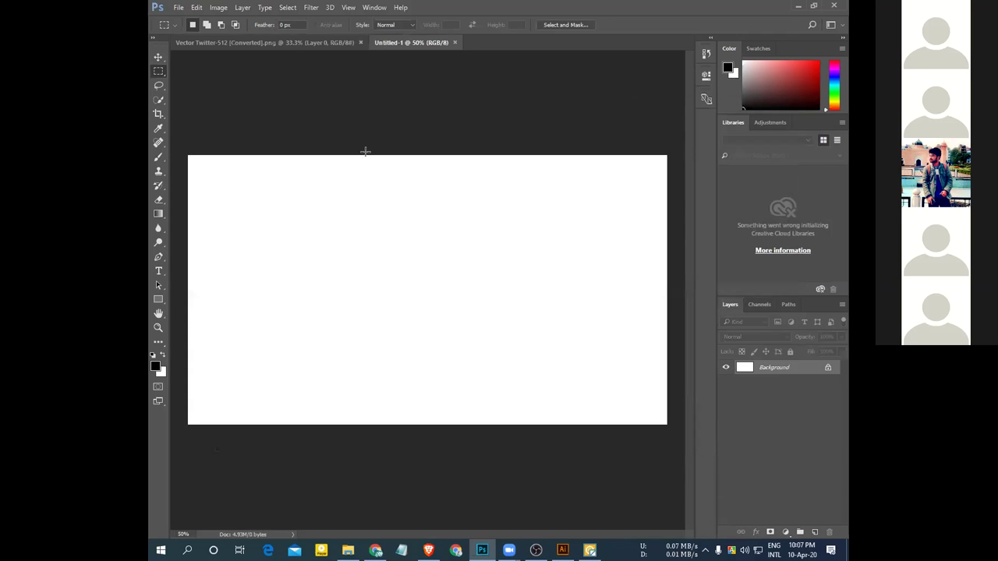
# Copy the Twitter logo from the Vector Twitter-512 [Converted] PNG into the new Untitled-1 document with the Move tool.
pyautogui.click(285, 42)
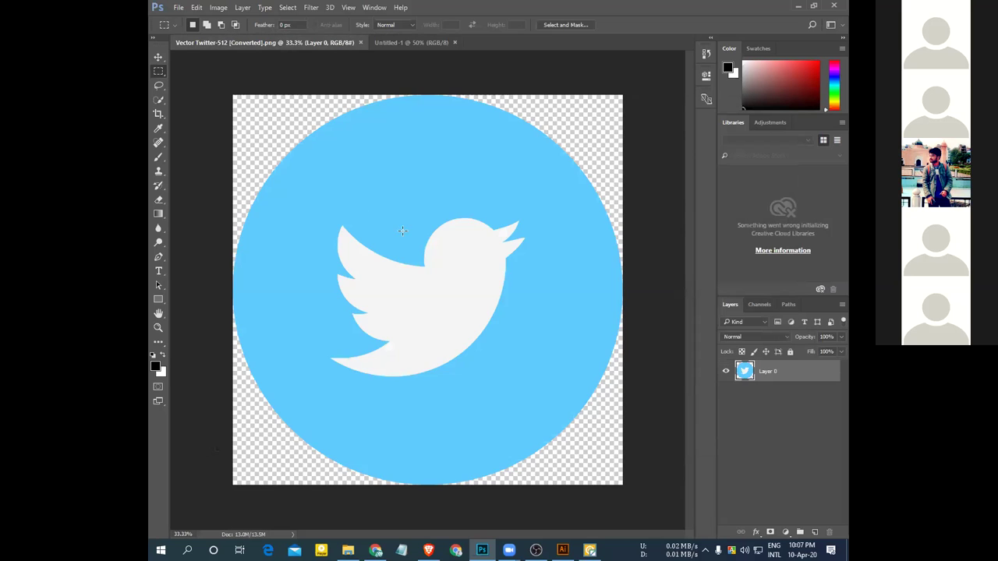
pyautogui.click(157, 57)
pyautogui.moveTo(402, 253)
pyautogui.mouseDown()
pyautogui.moveTo(407, 64)
pyautogui.moveTo(404, 244)
pyautogui.mouseUp()
pyautogui.press('ctrl')
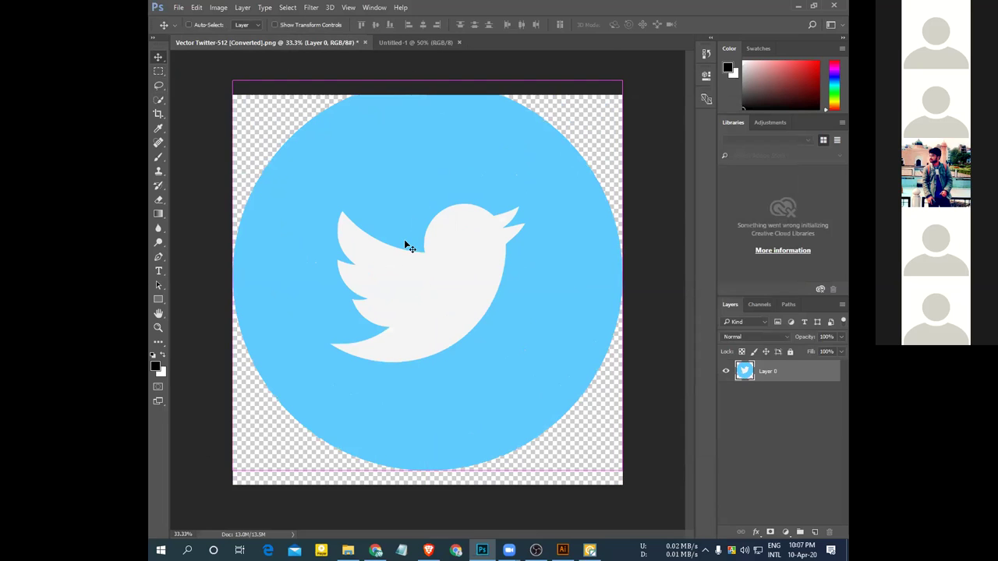
pyautogui.moveTo(397, 215)
pyautogui.mouseDown()
pyautogui.moveTo(404, 35)
pyautogui.moveTo(415, 134)
pyautogui.moveTo(394, 234)
pyautogui.mouseUp()
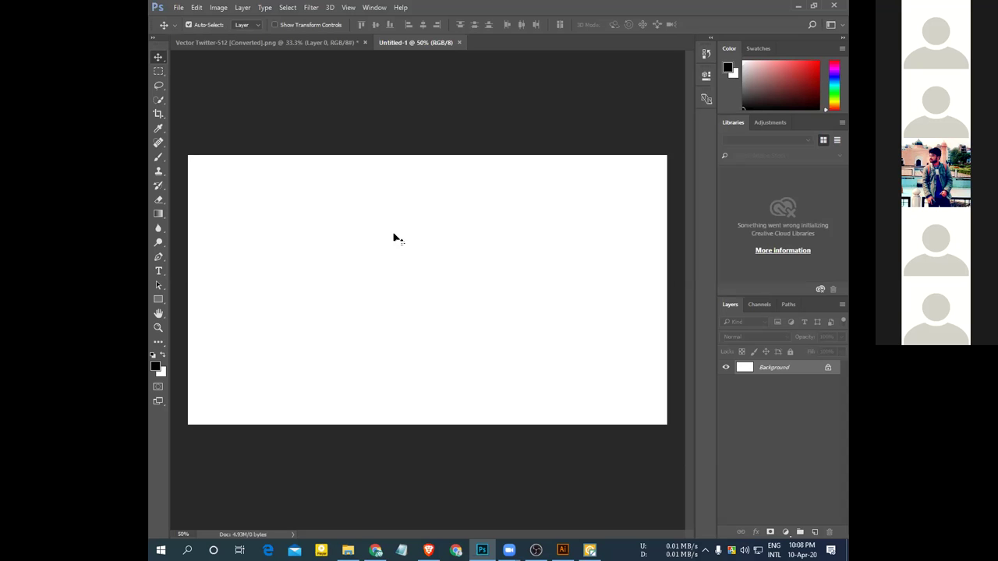
pyautogui.click(293, 42)
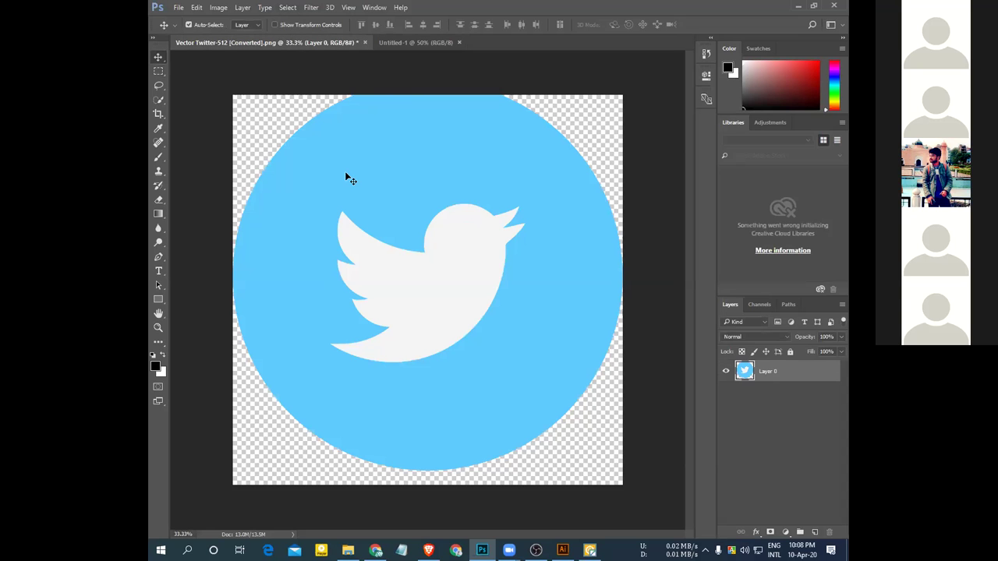
pyautogui.moveTo(384, 236); pyautogui.dragTo(396, 274)
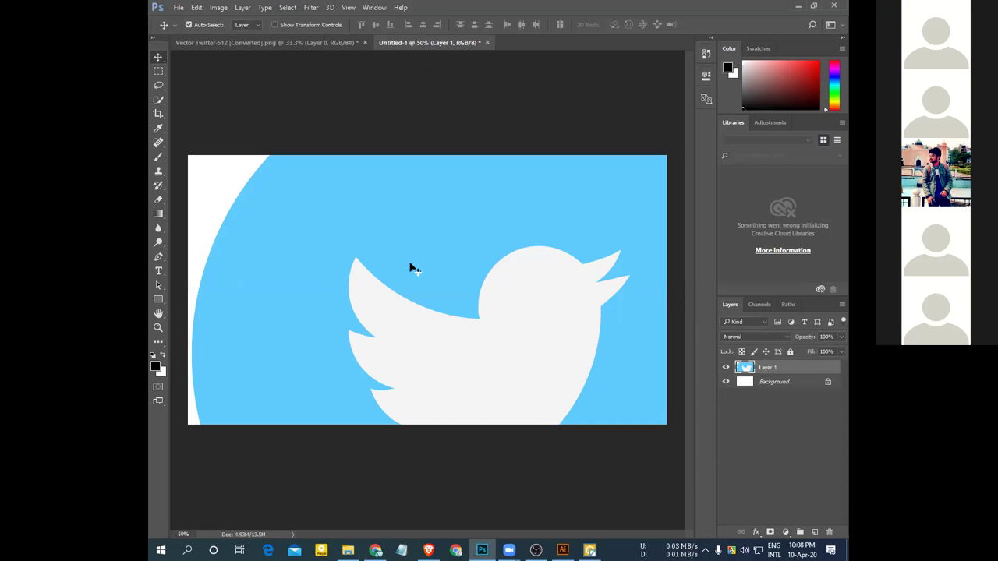
# Scale the Twitter logo down proportionally to about 24.27% and place it in the left half of the canvas.
pyautogui.rightClick(376, 239)
pyautogui.click(365, 235)
pyautogui.press('ctrl')
pyautogui.hotkey('ctrl', 't')
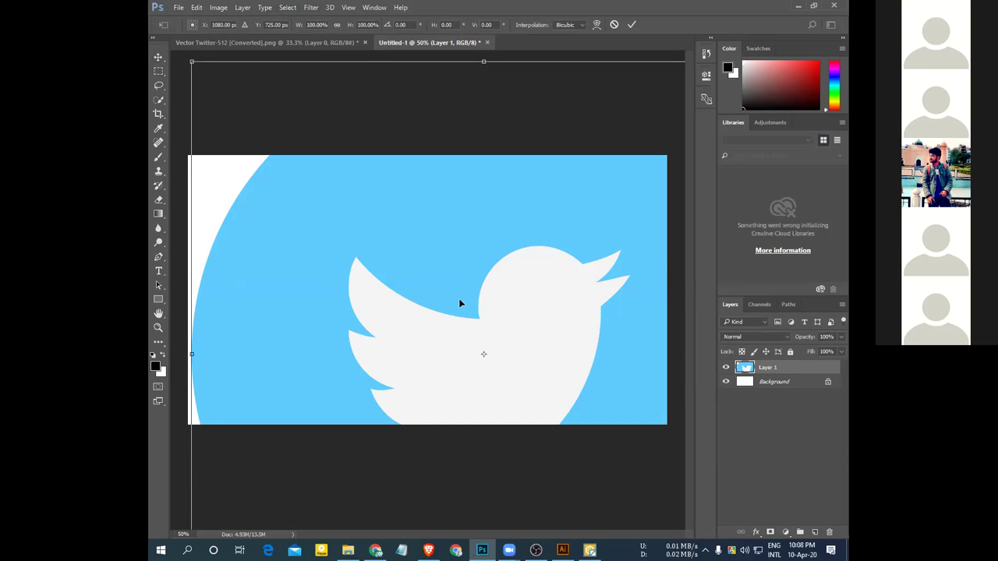
pyautogui.scroll(-3, 459, 304)
pyautogui.scroll(4, 459, 304)
pyautogui.scroll(-1, 459, 304)
pyautogui.moveTo(193, 63); pyautogui.dragTo(310, 269)
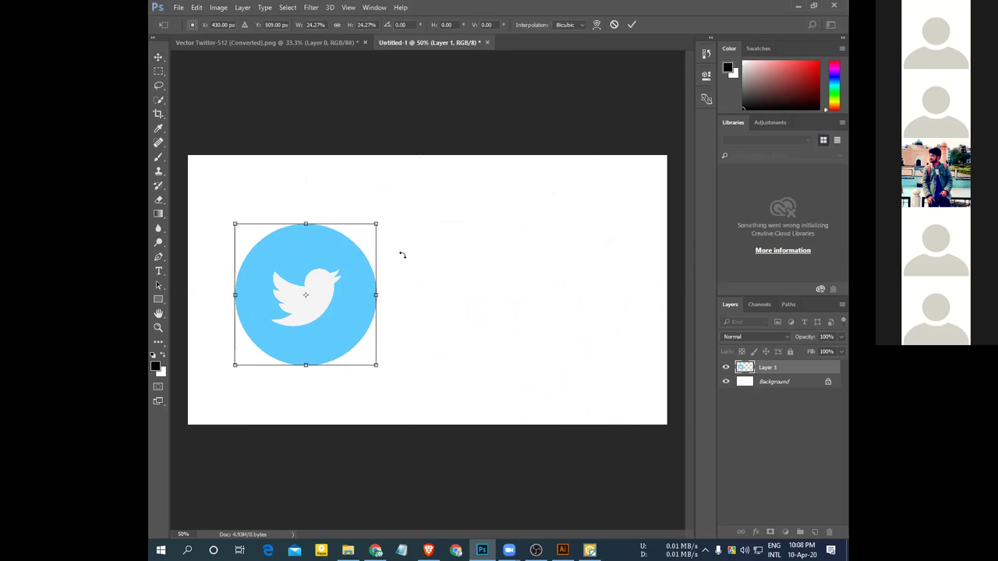
pyautogui.press('Return')
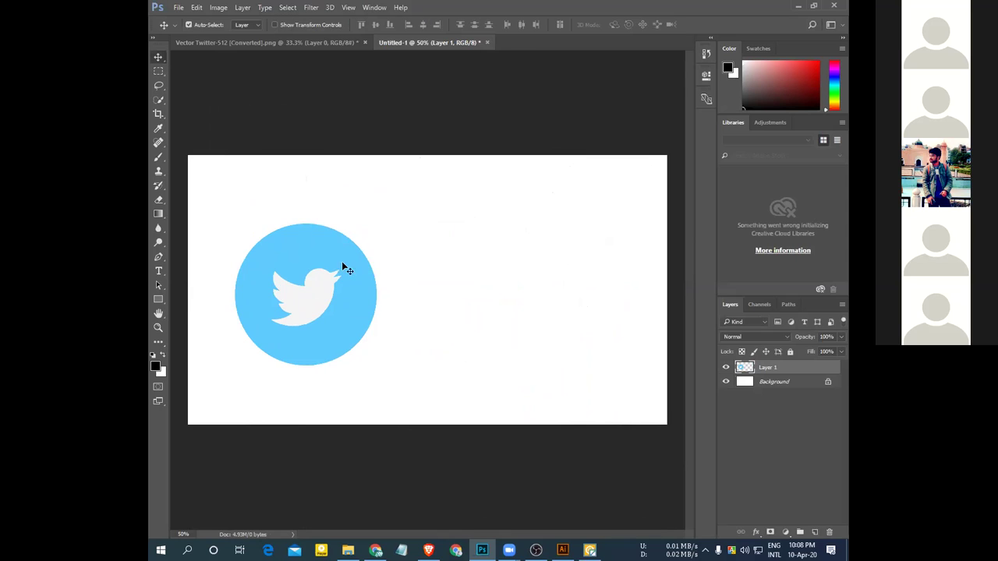
pyautogui.hotkey('ctrl', 't')
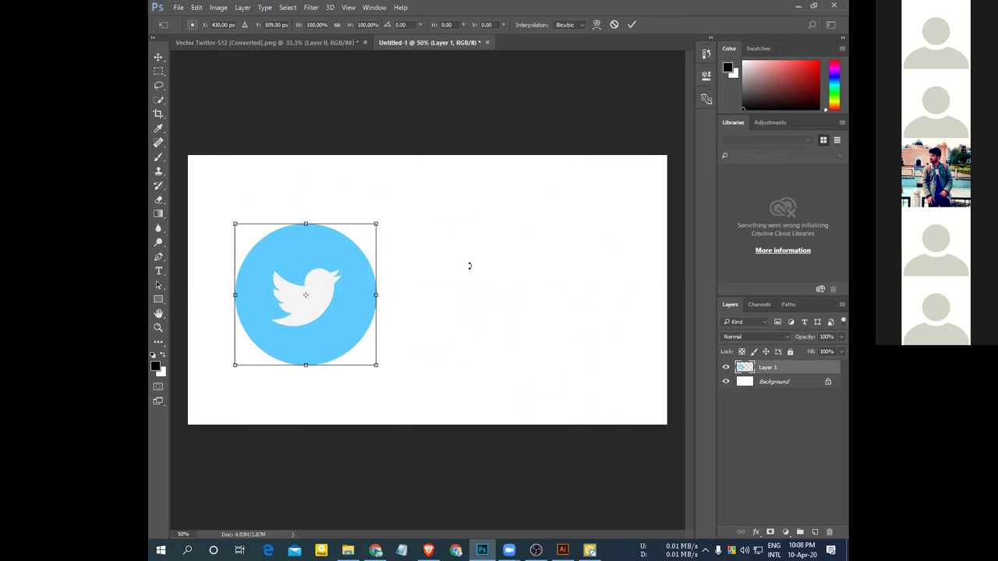
pyautogui.rightClick(282, 274)
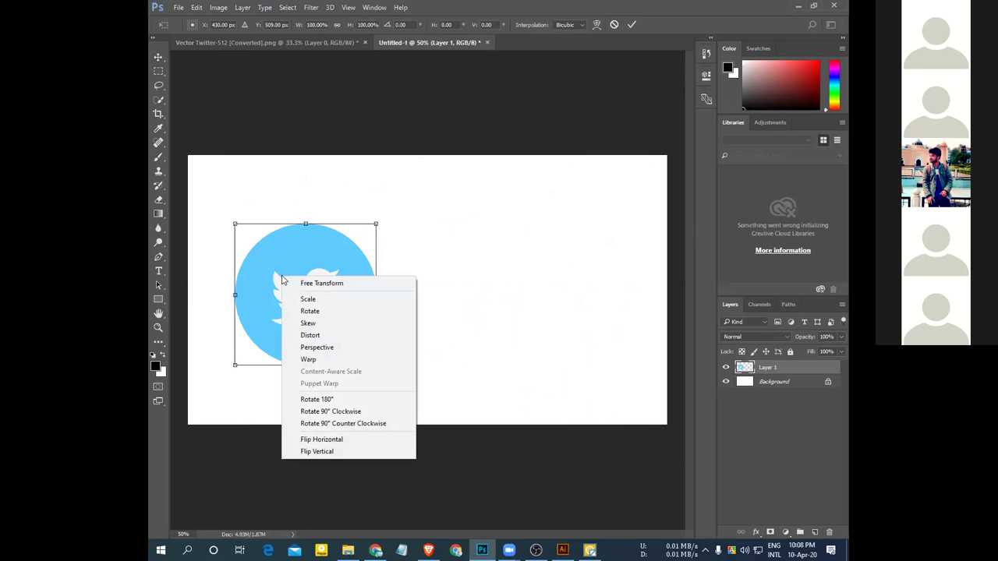
pyautogui.click(457, 263)
pyautogui.press('Return')
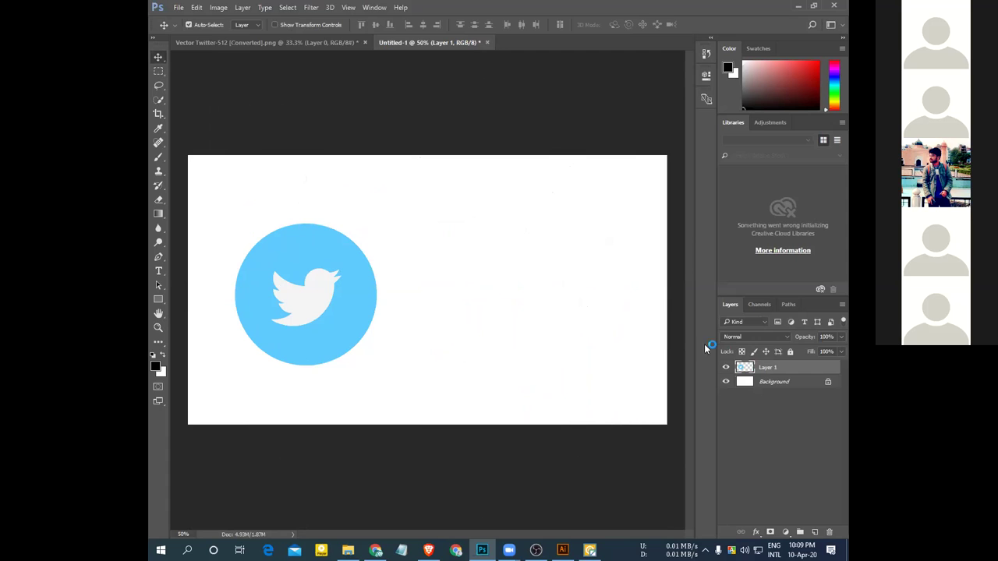
pyautogui.rightClick(776, 368)
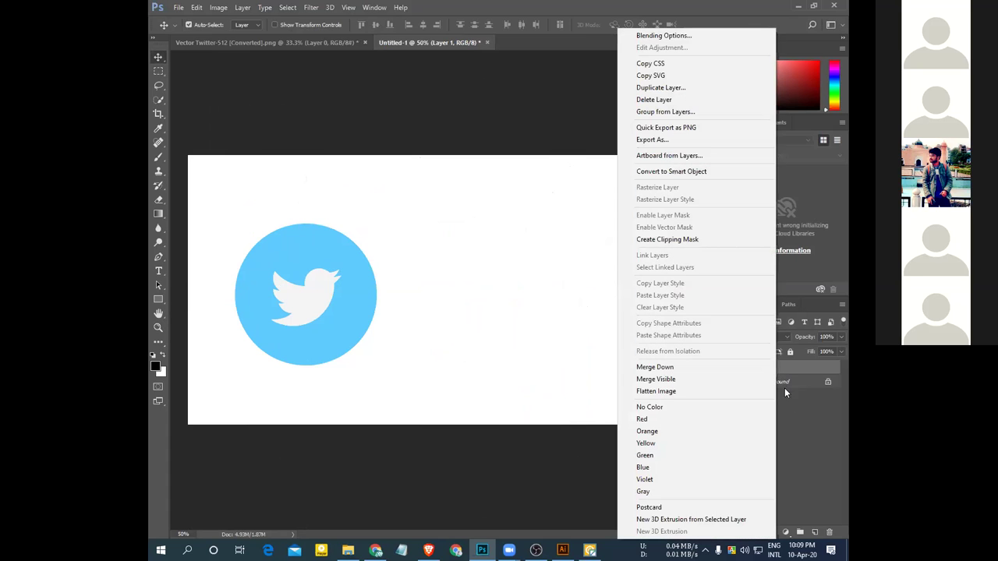
pyautogui.click(786, 393)
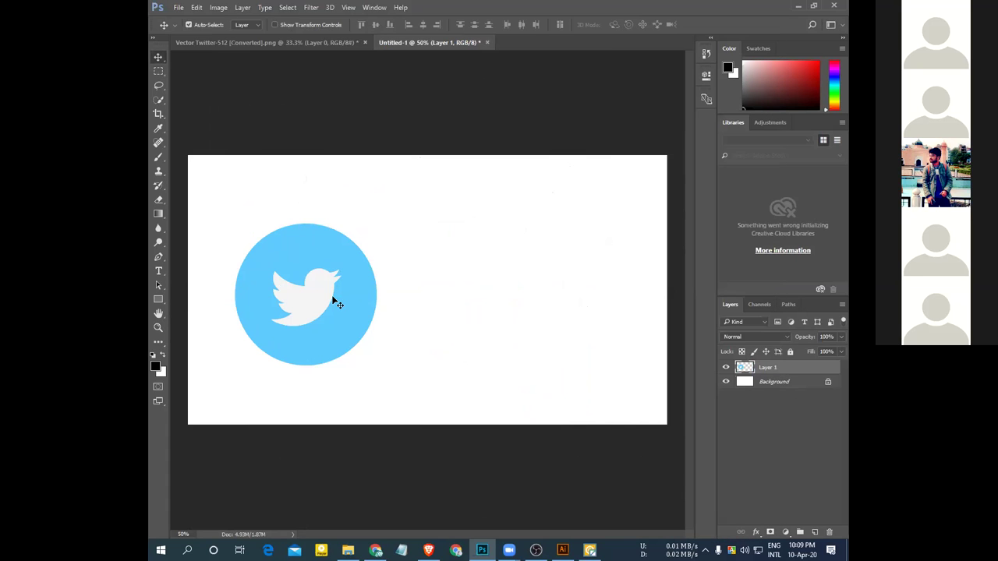
# Duplicate the Twitter logo layer and move the copy level with the original into the right half of the canvas.
pyautogui.hotkey('ctrl', 'j')
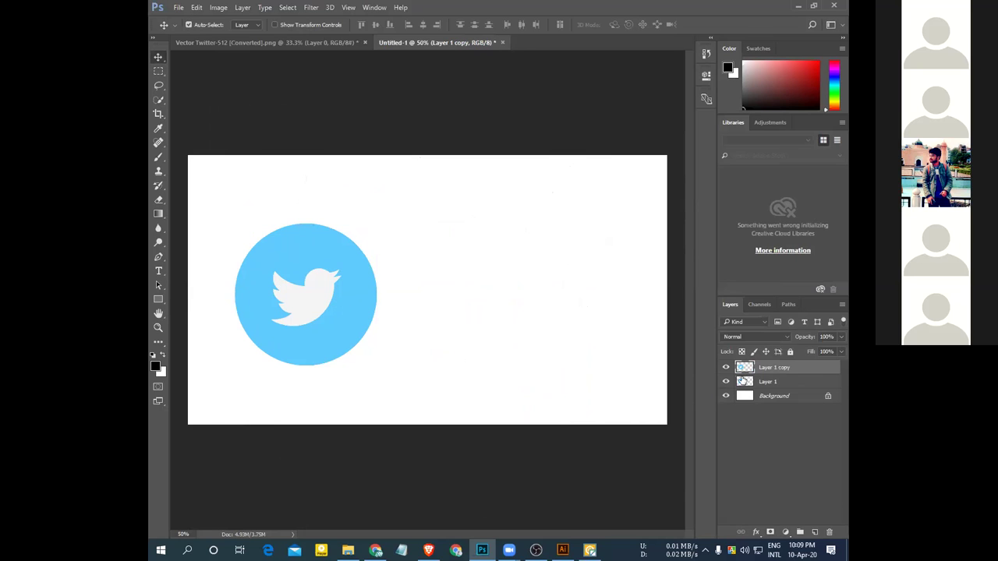
pyautogui.click(772, 381)
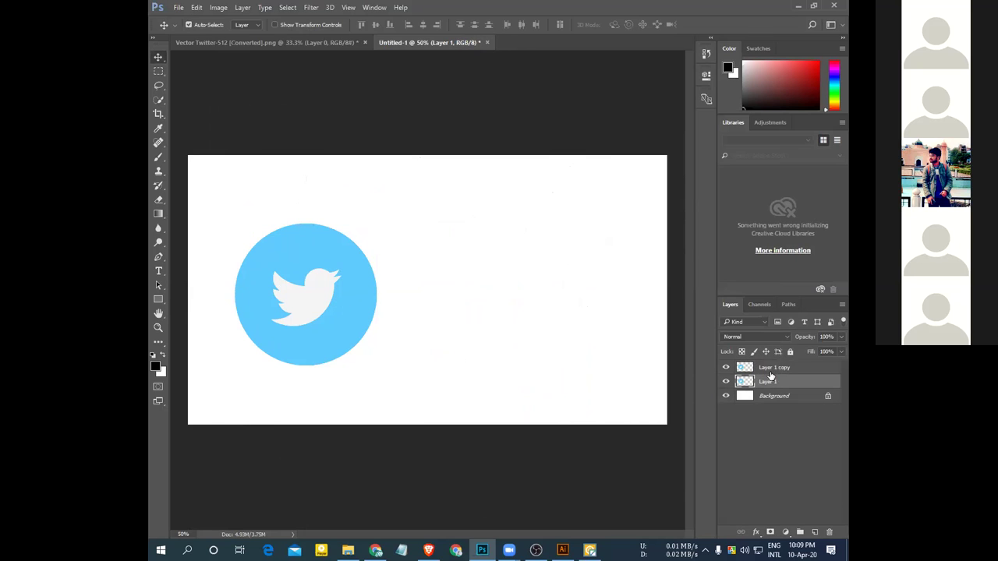
pyautogui.click(769, 369)
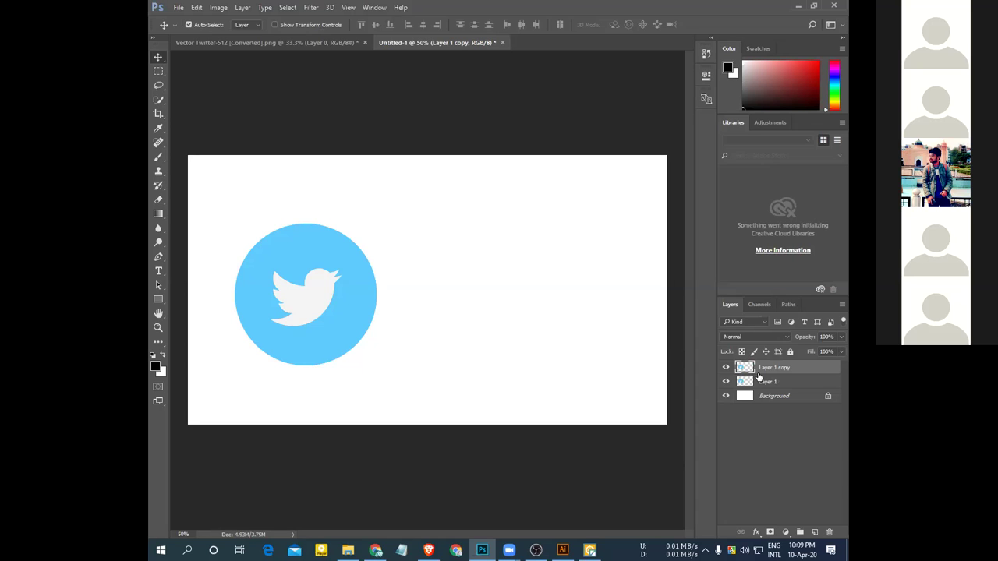
pyautogui.moveTo(320, 288); pyautogui.dragTo(573, 285)
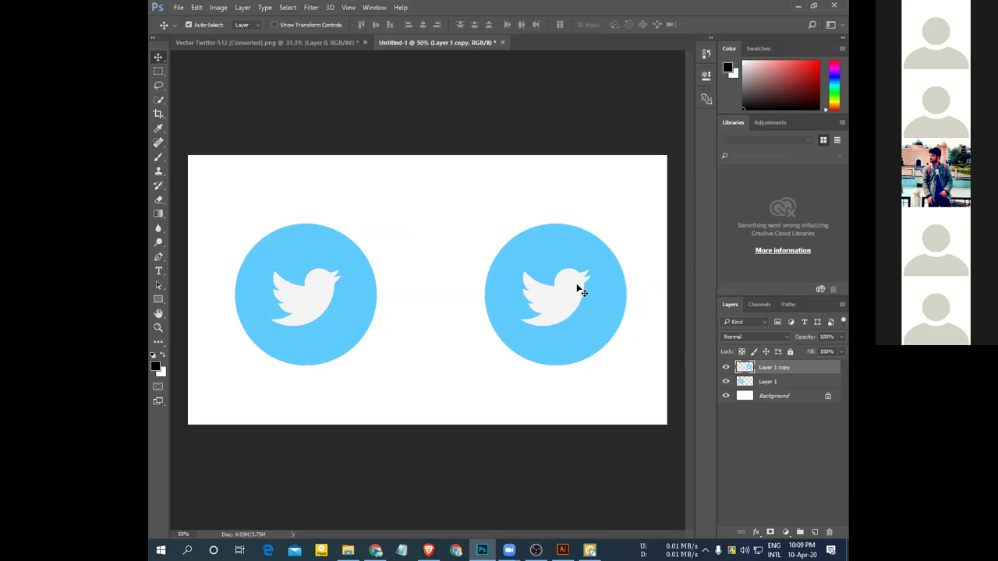
# Pixelate the left Twitter logo on Layer 1 with the Mosaic filter at a cell size of 12 square.
pyautogui.click(319, 281)
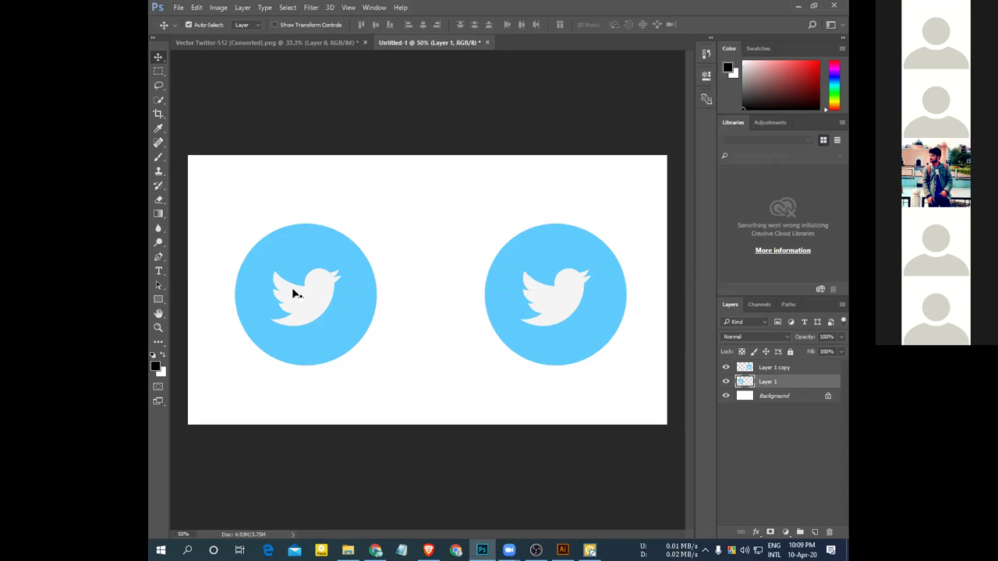
pyautogui.click(725, 382)
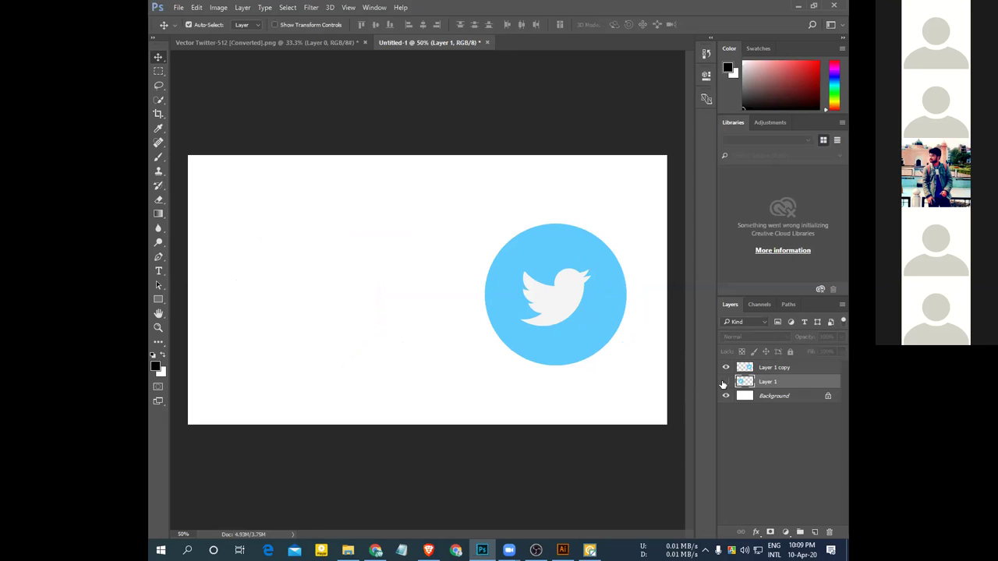
pyautogui.click(725, 382)
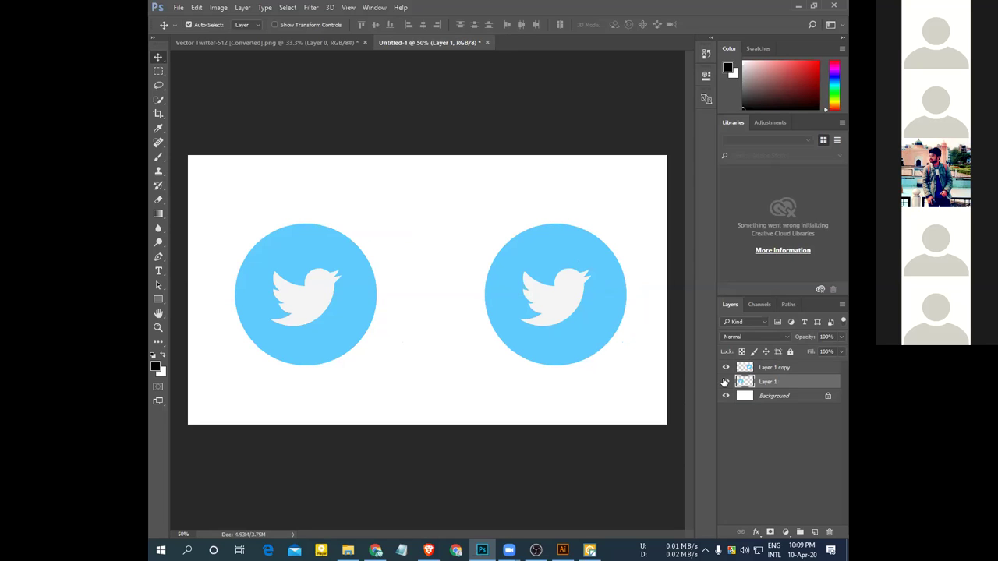
pyautogui.click(299, 8)
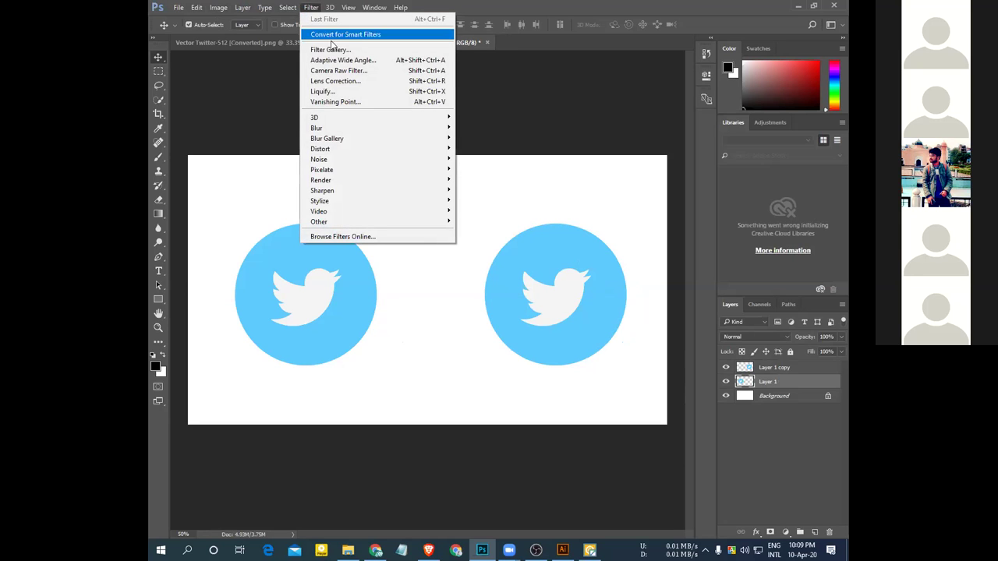
pyautogui.moveTo(334, 170)
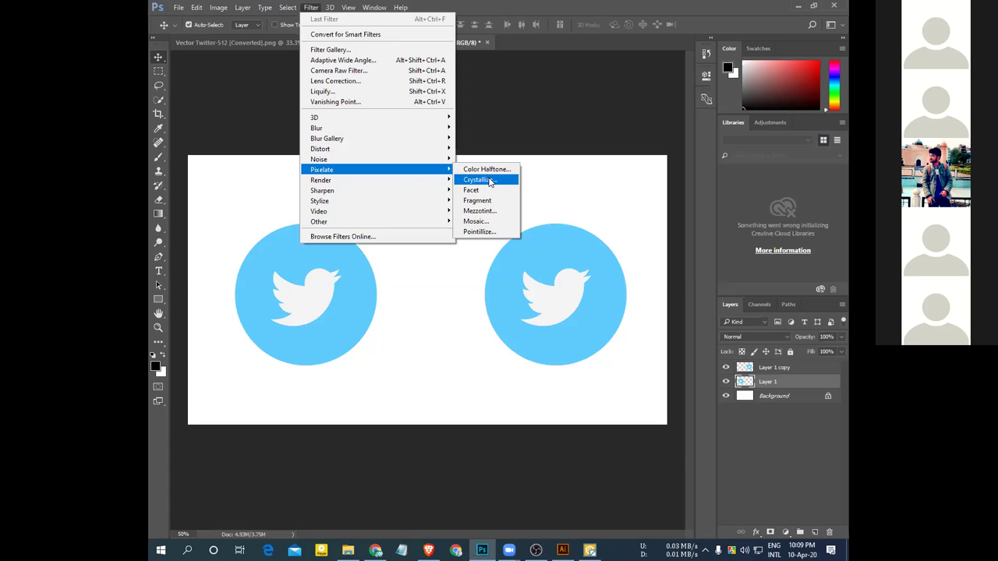
pyautogui.click(477, 222)
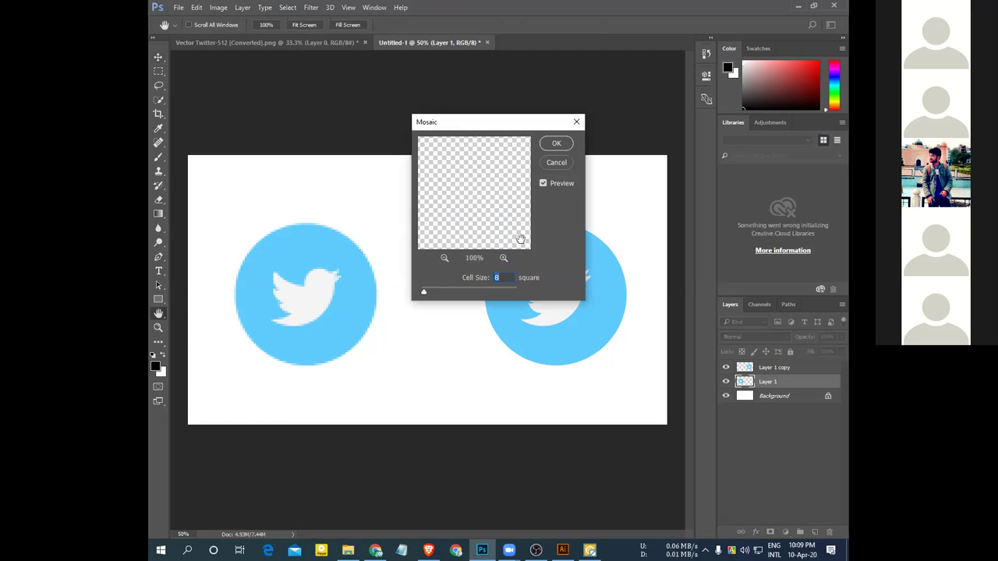
pyautogui.moveTo(422, 290)
pyautogui.mouseDown()
pyautogui.moveTo(463, 295)
pyautogui.moveTo(424, 294)
pyautogui.mouseUp()
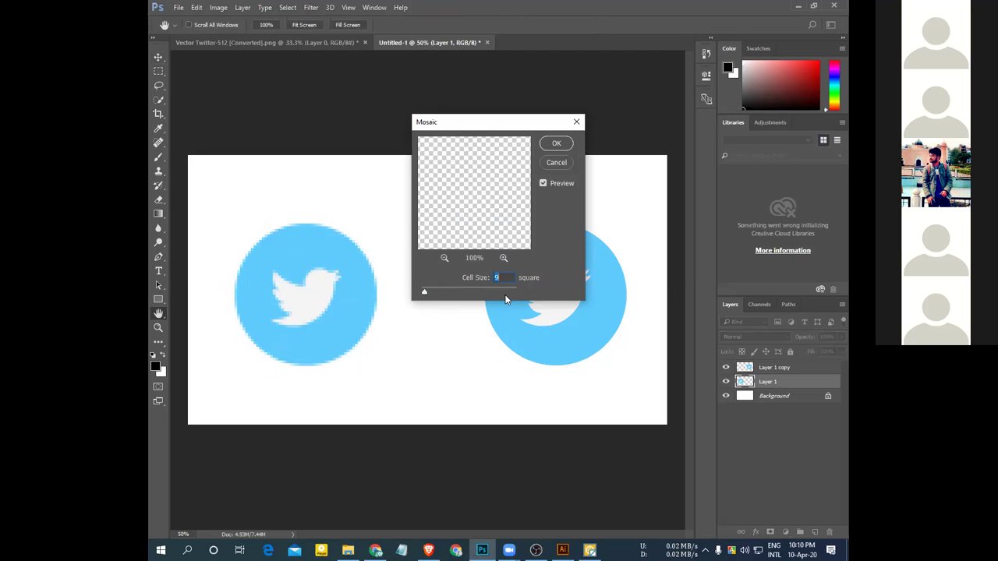
pyautogui.press('Up')
pyautogui.press('Up')
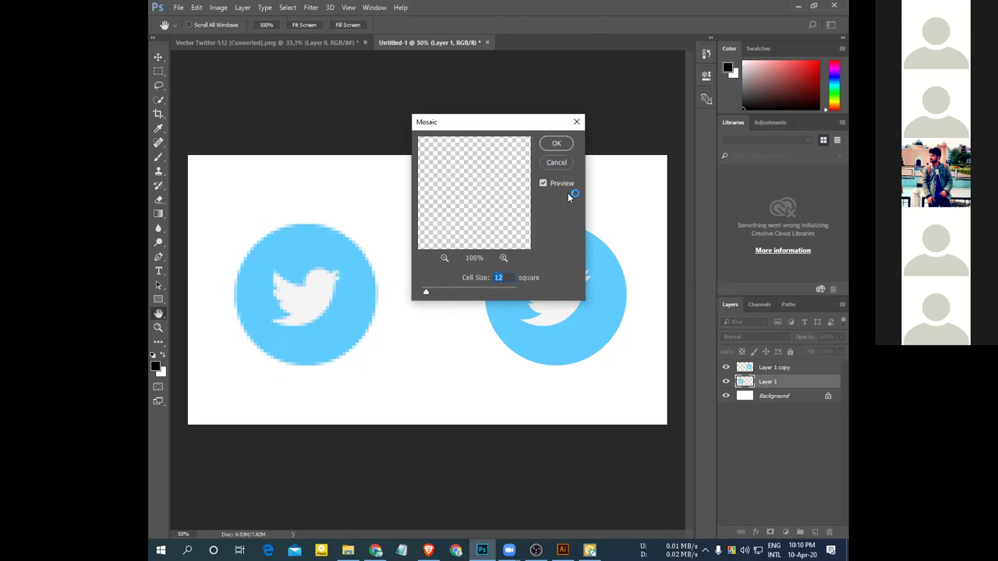
pyautogui.click(557, 145)
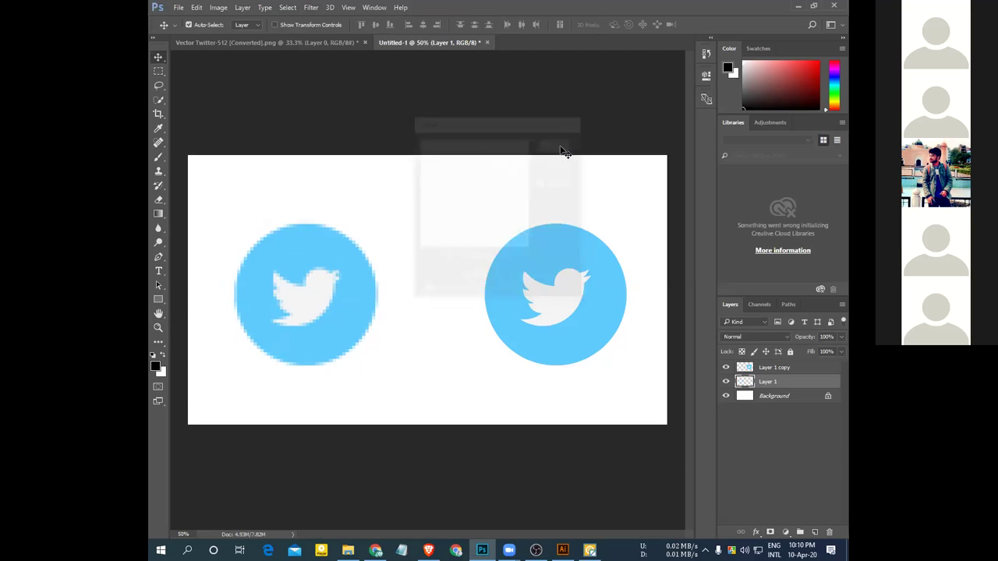